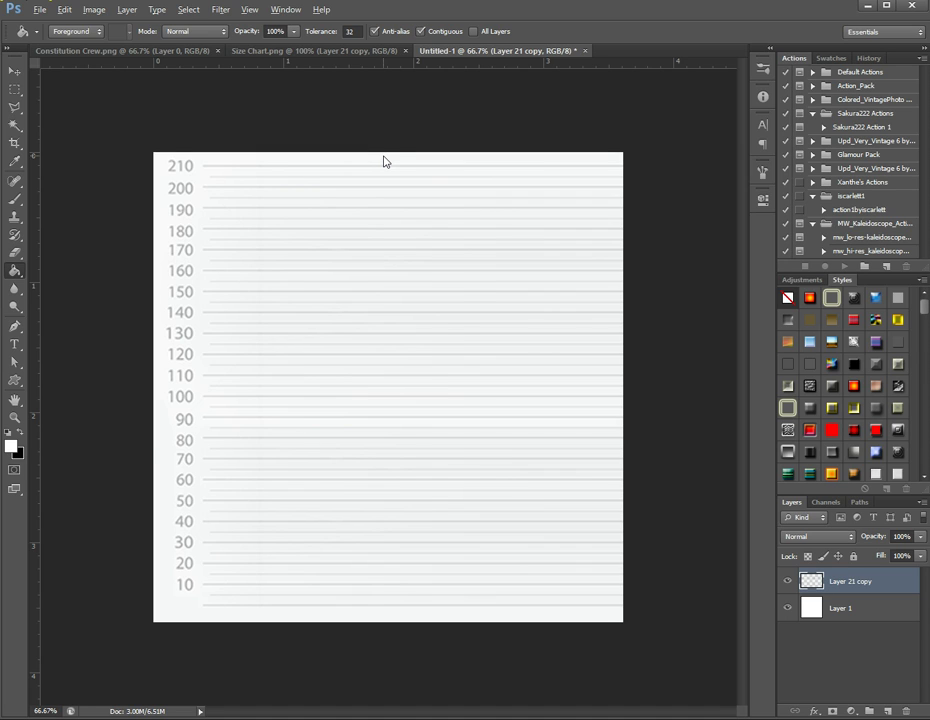
Switch to the web browser and look through the vector people silhouette sets on all-silhouettes.com.
key("alt+Tab")
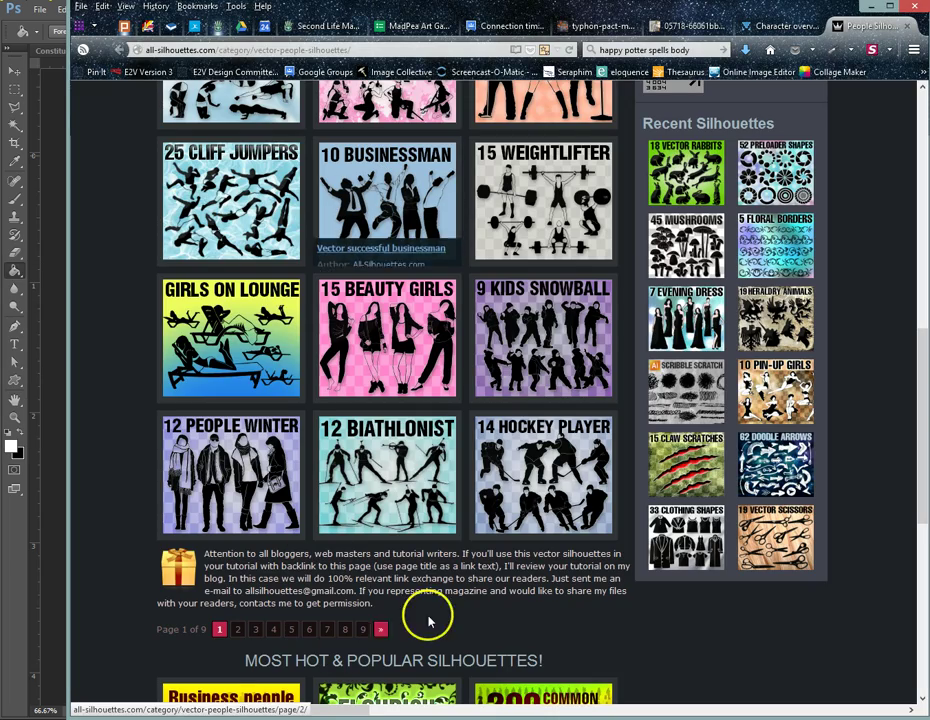
scroll(470, 614, "up", 1)
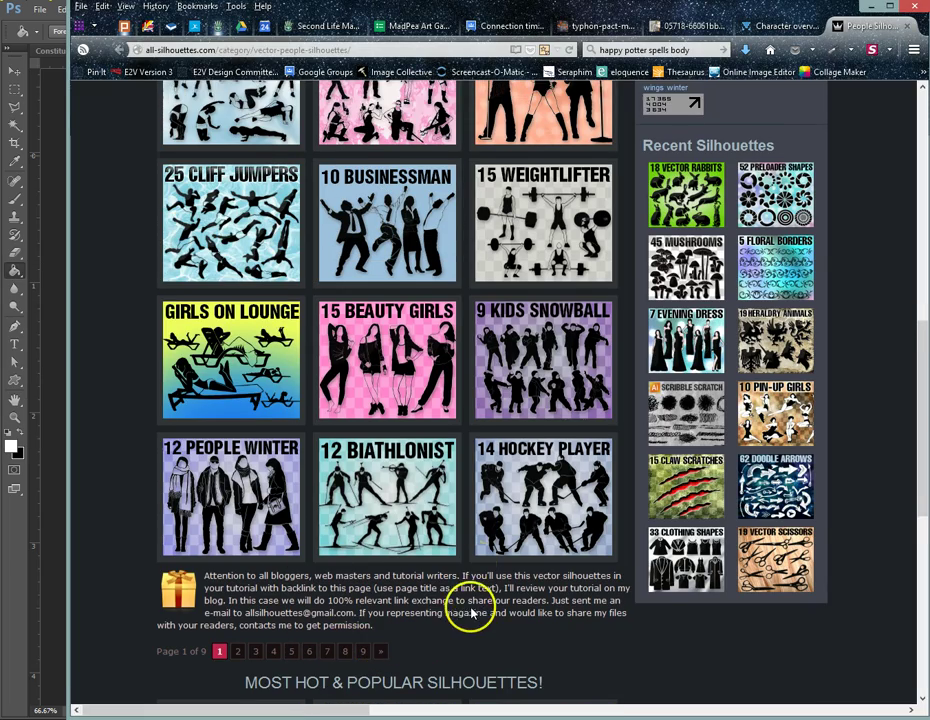
scroll(470, 614, "up", 4)
scroll(400, 430, "up", 1)
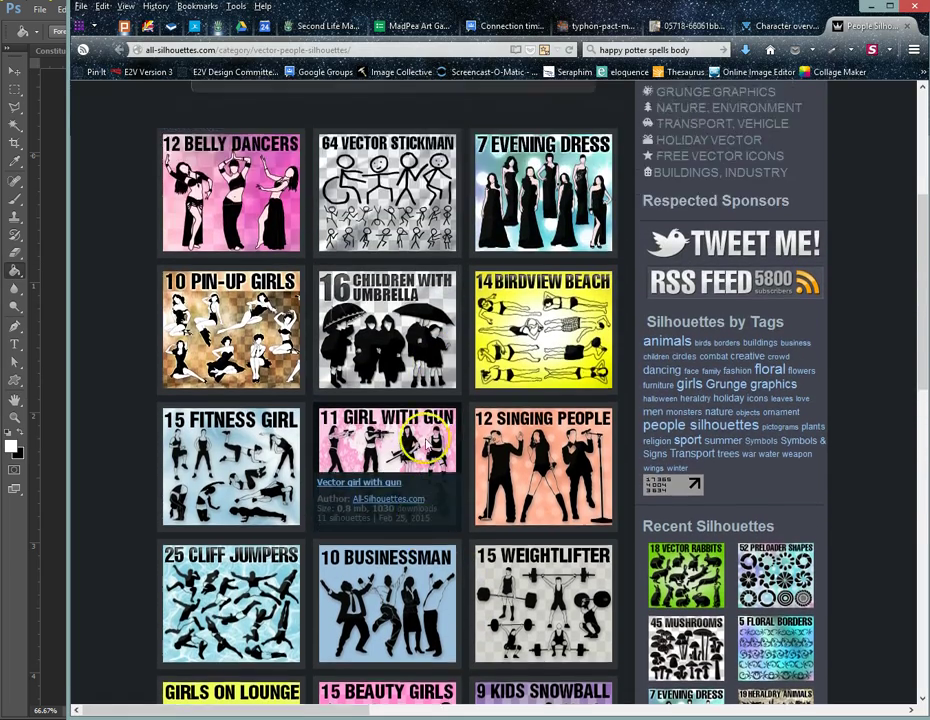
scroll(400, 400, "up", 2)
scroll(375, 415, "down", 3)
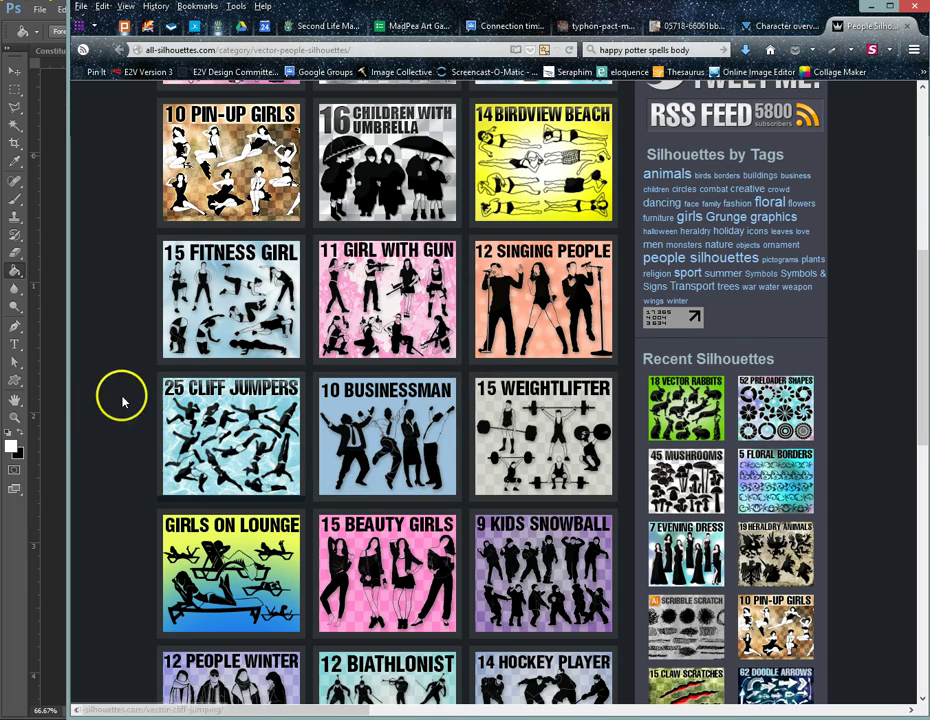
scroll(130, 392, "down", 2)
scroll(130, 392, "down", 2)
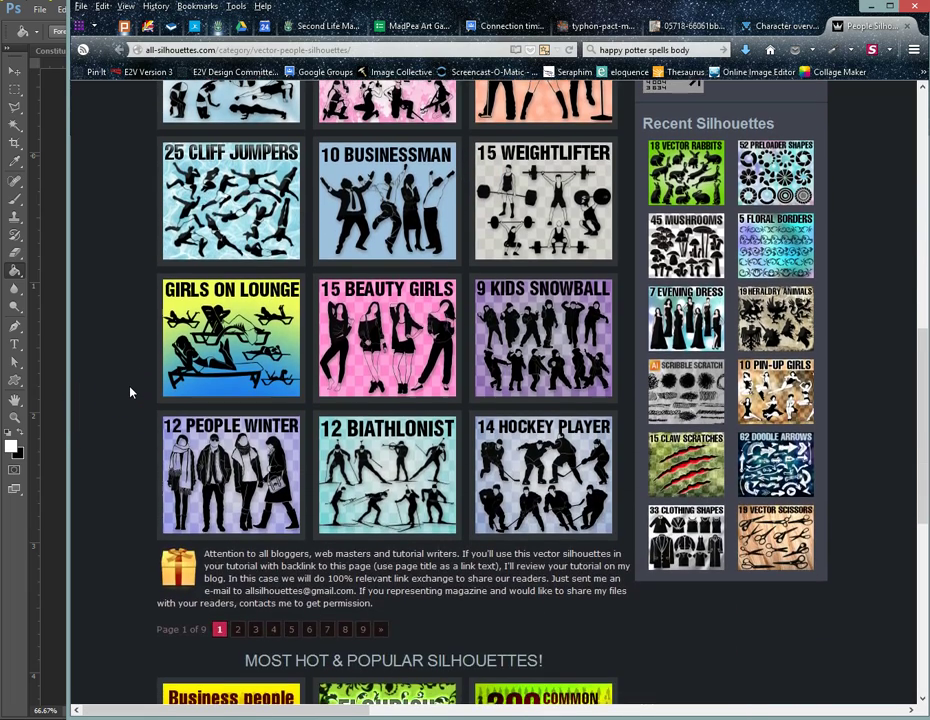
scroll(130, 392, "up", 5)
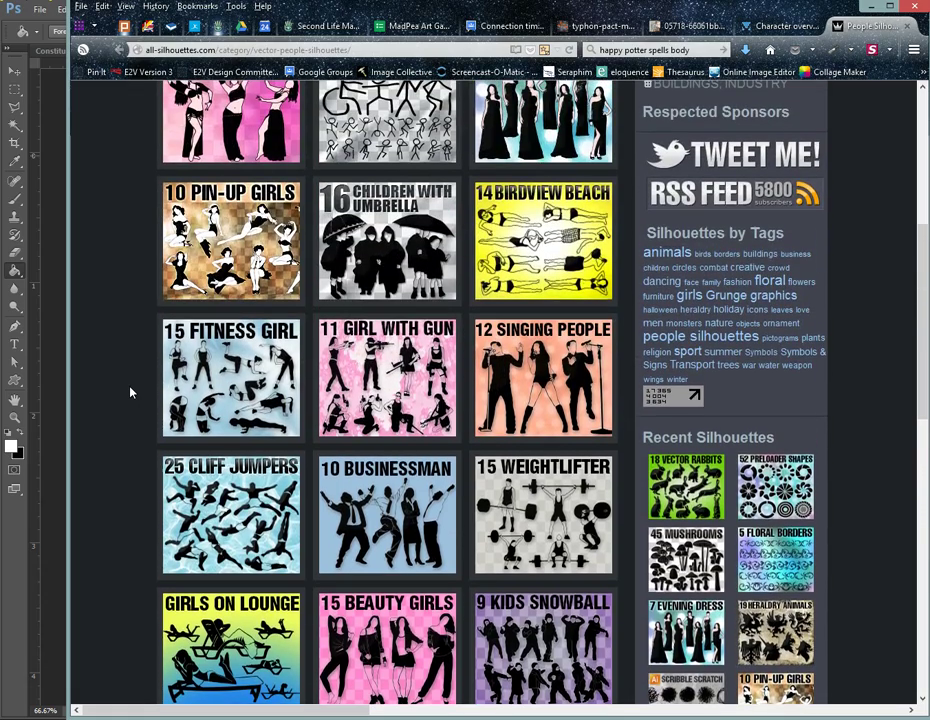
scroll(130, 392, "up", 1)
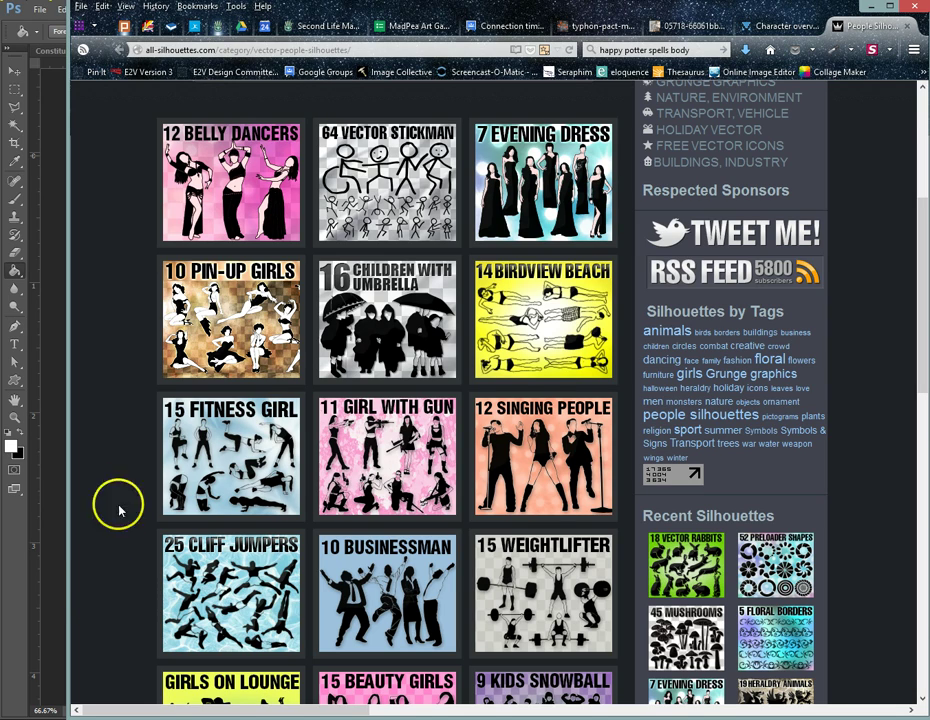
Switch back to Photoshop and open the shape library of the Custom Shape tool.
left_click(21, 588)
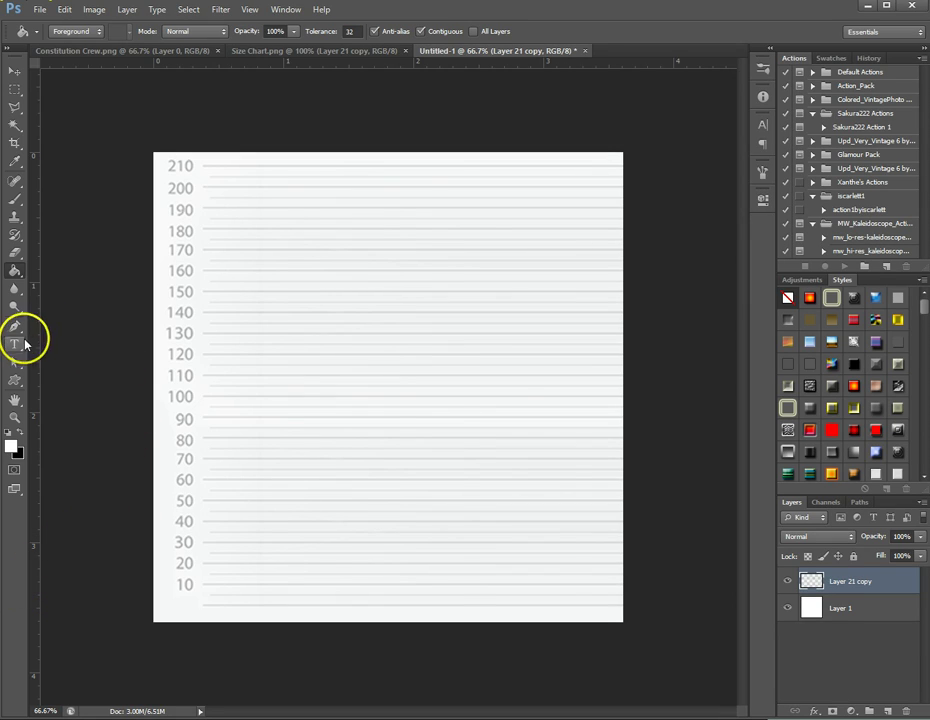
left_click(16, 381)
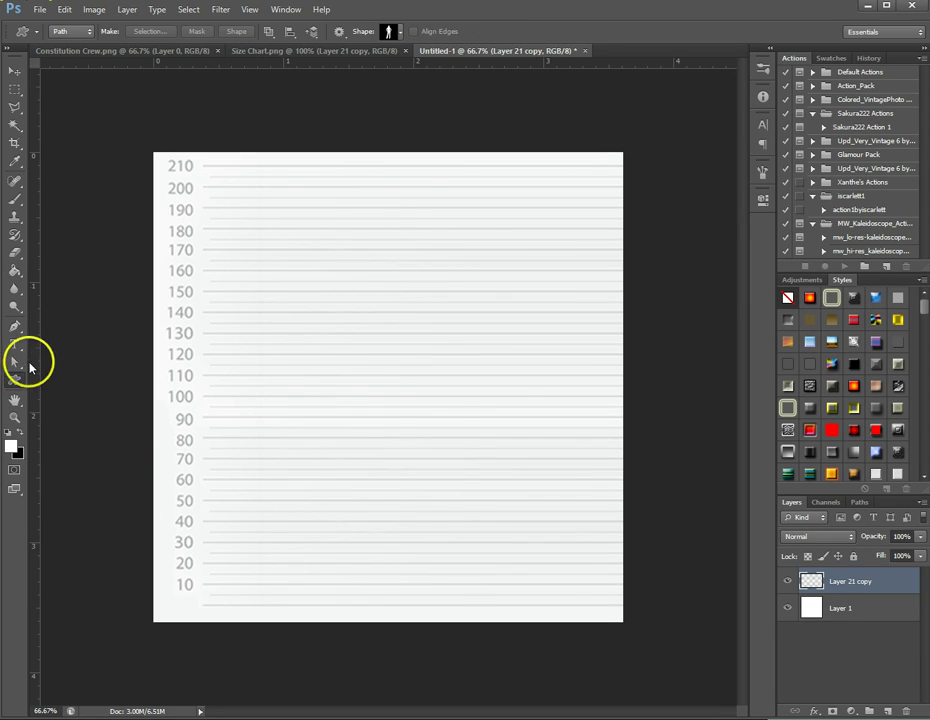
left_click(399, 32)
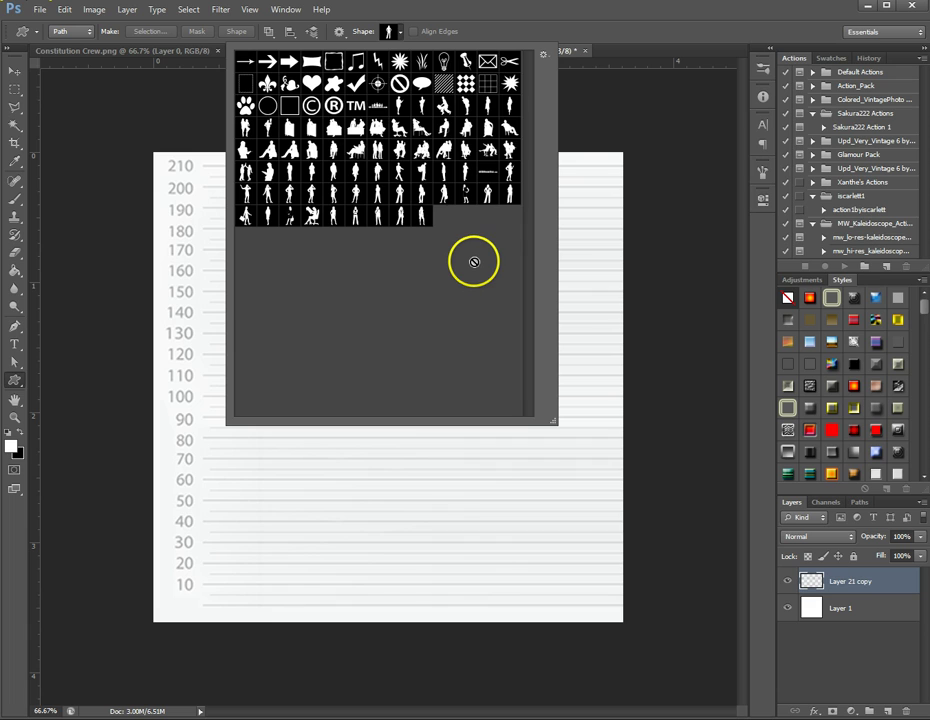
Append the default shapes to the current custom shapes.
left_click(543, 55)
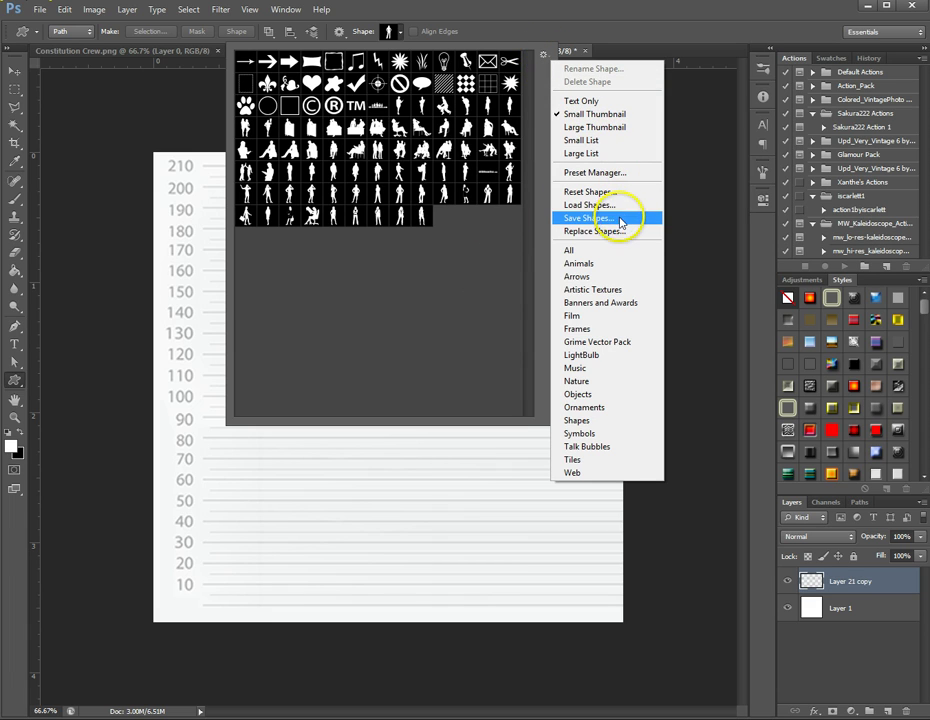
left_click(621, 193)
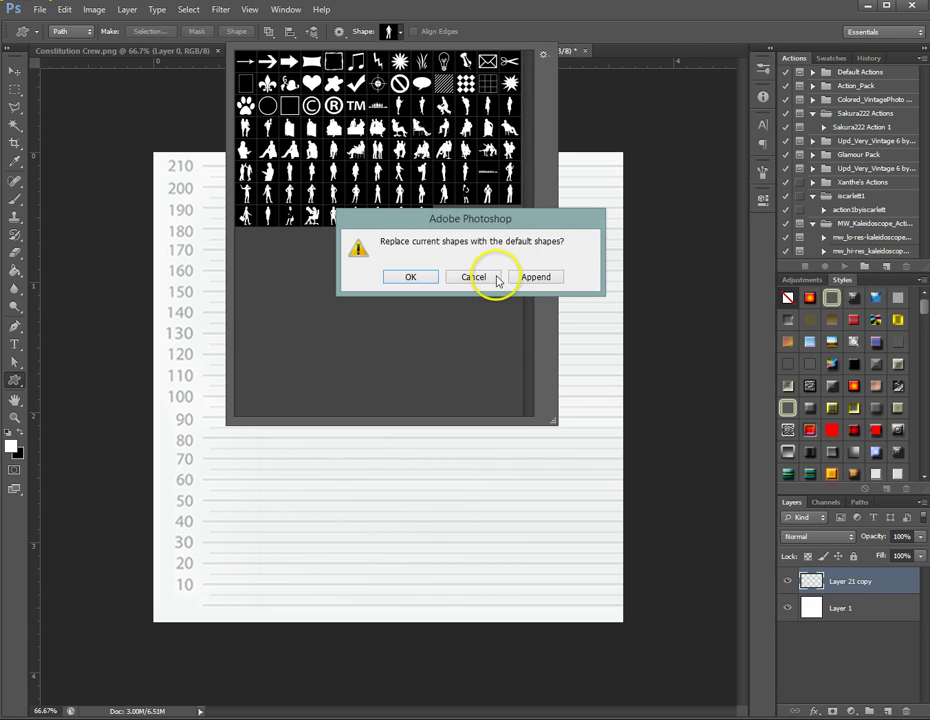
left_click(542, 279)
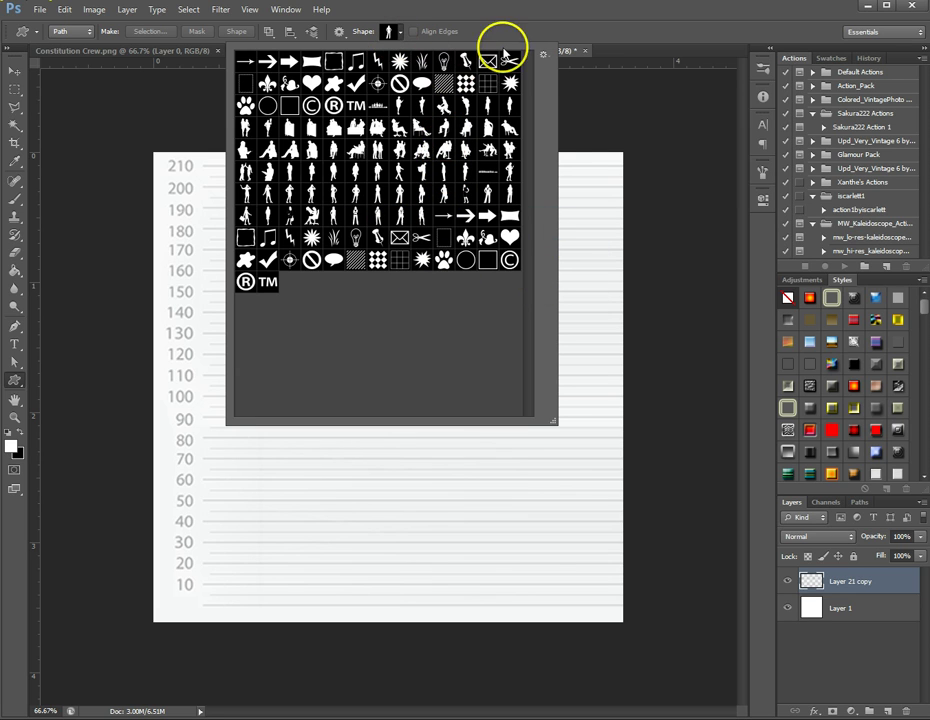
Reset the custom shape library to the default shapes, replacing the current ones without saving their changes.
left_click(543, 54)
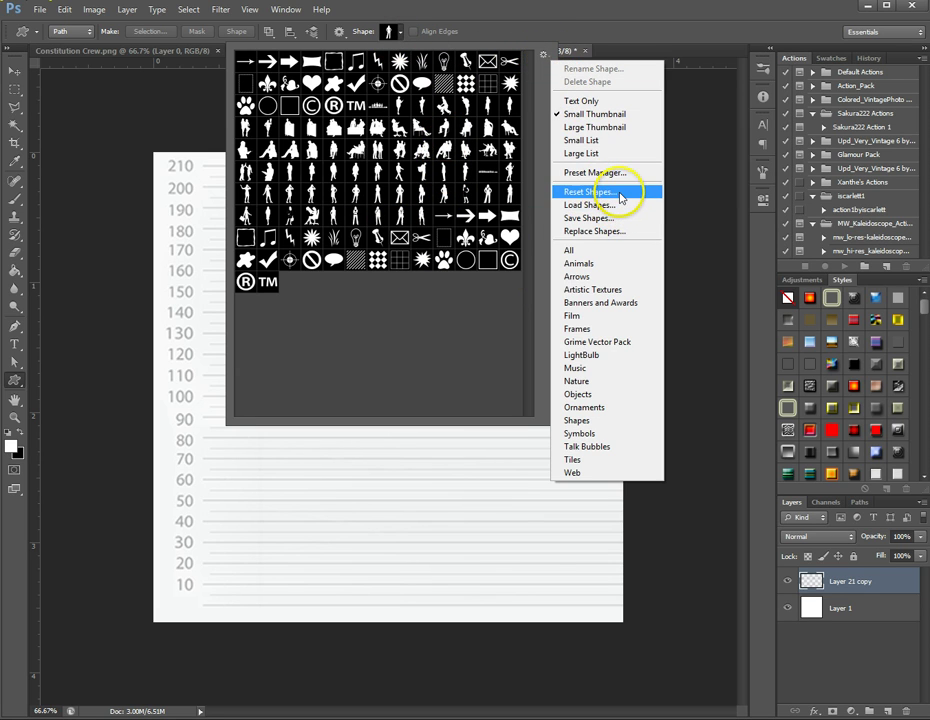
left_click(621, 191)
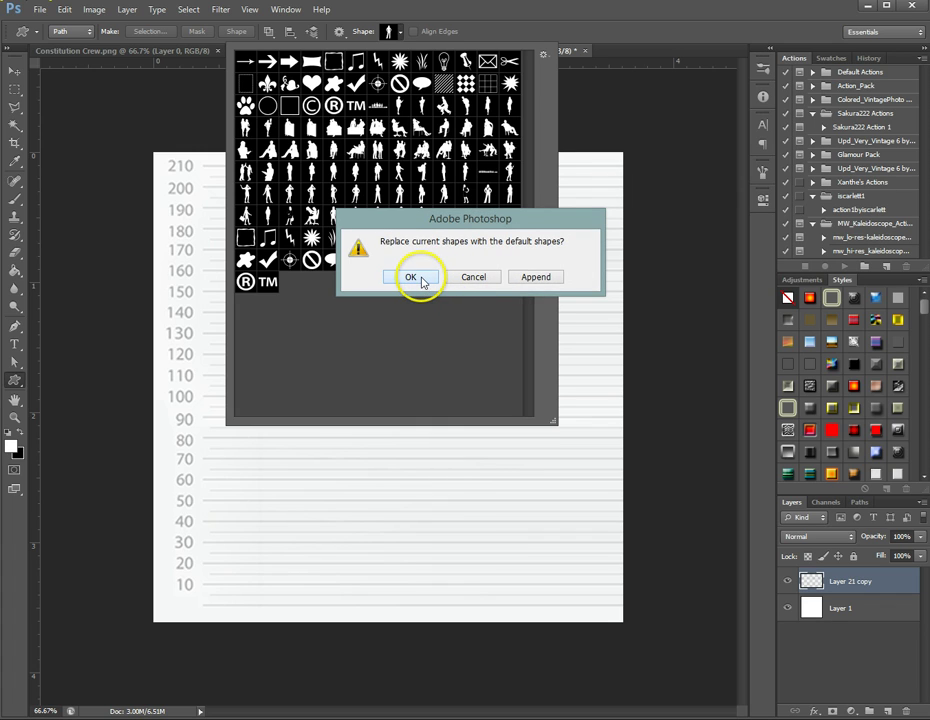
left_click(422, 283)
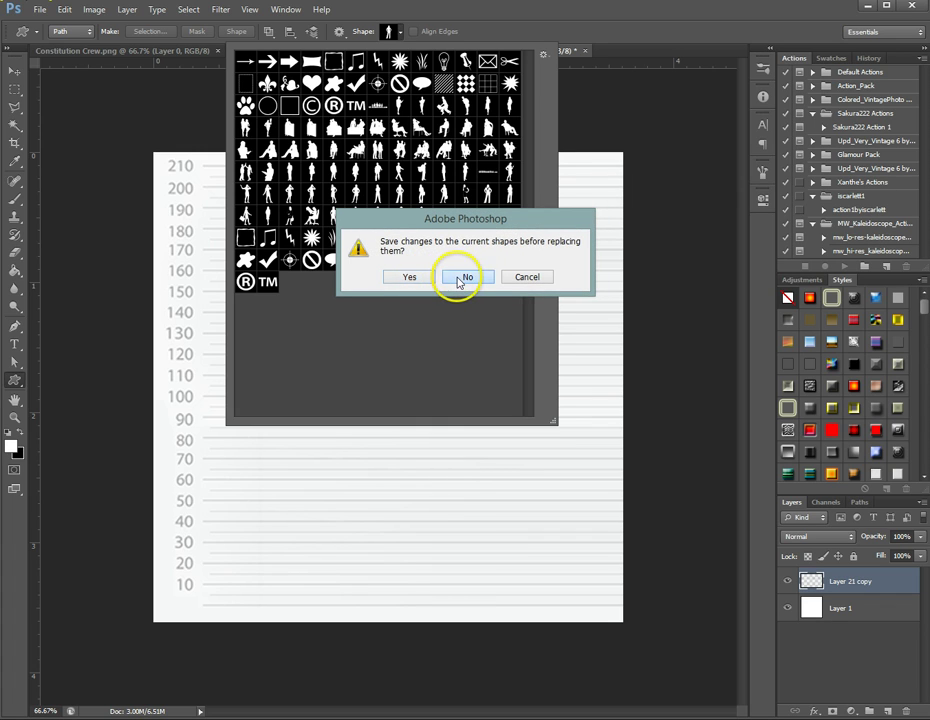
left_click(460, 277)
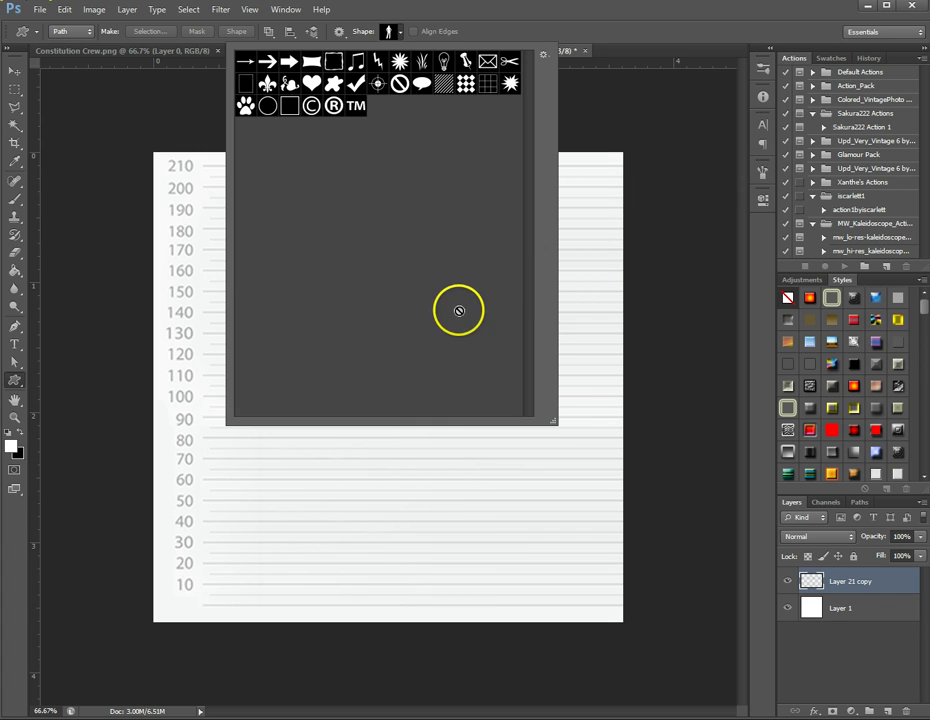
Switch through the Rectangle, Polygon and Ellipse tools and return to the Custom Shape tool.
right_click(16, 384)
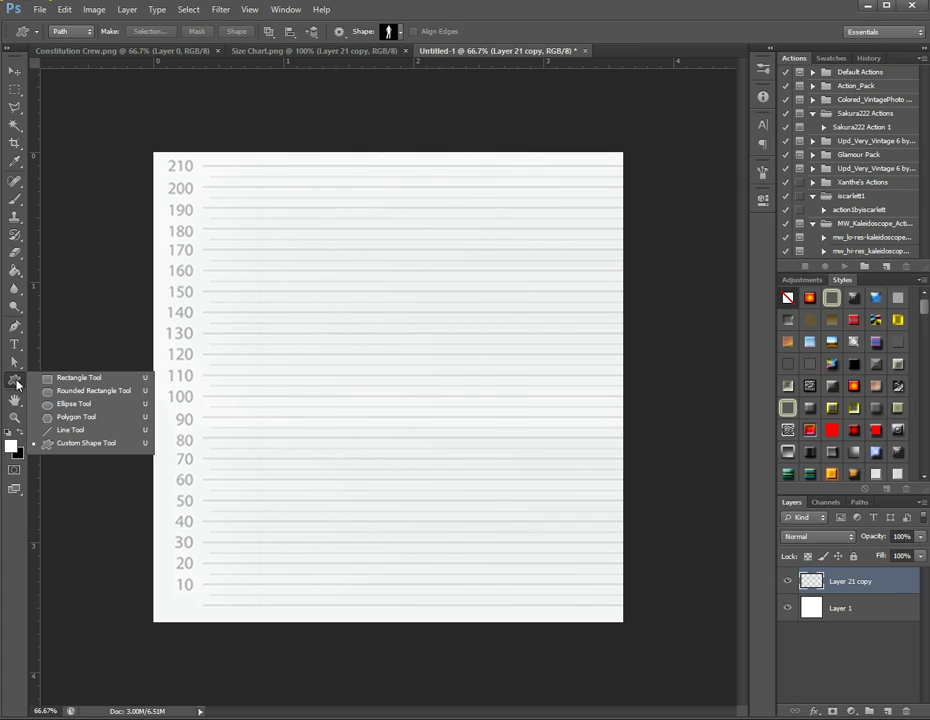
left_click(76, 381)
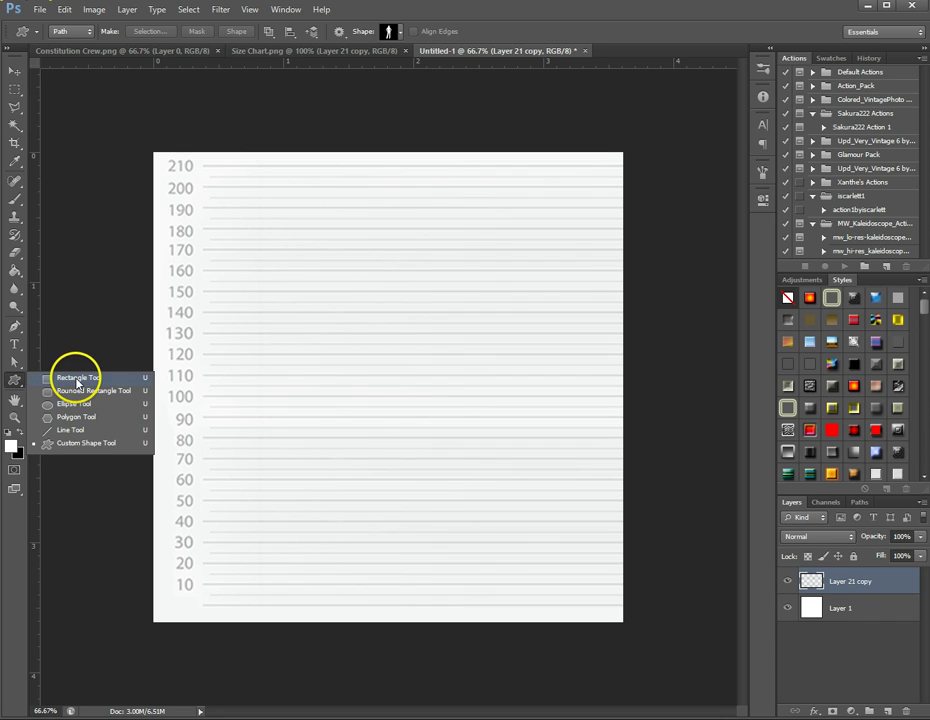
right_click(20, 385)
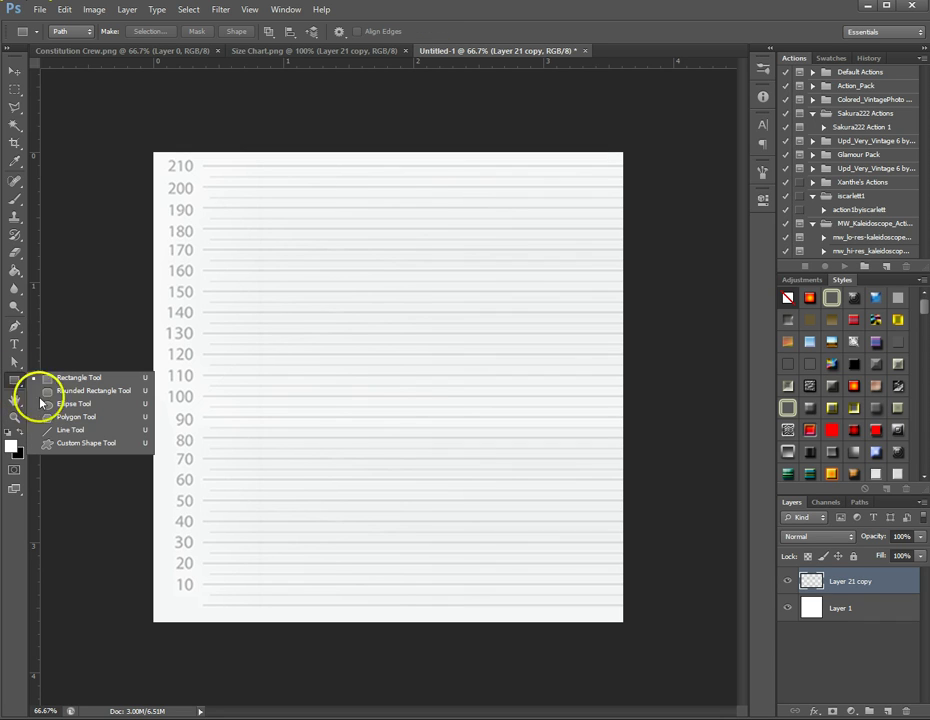
left_click(68, 415)
right_click(10, 381)
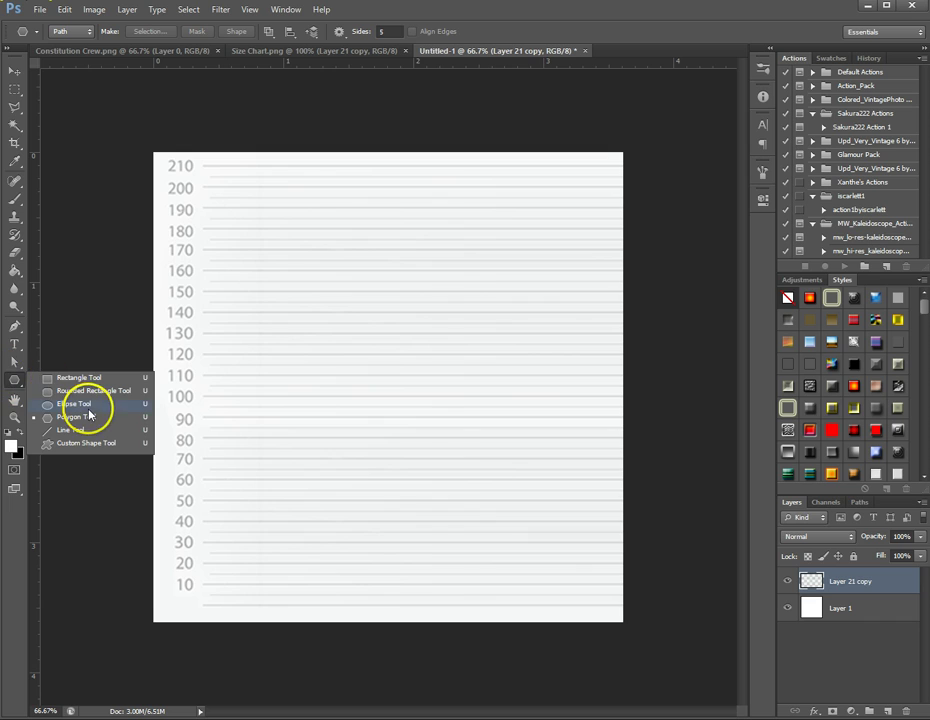
left_click(95, 404)
right_click(17, 386)
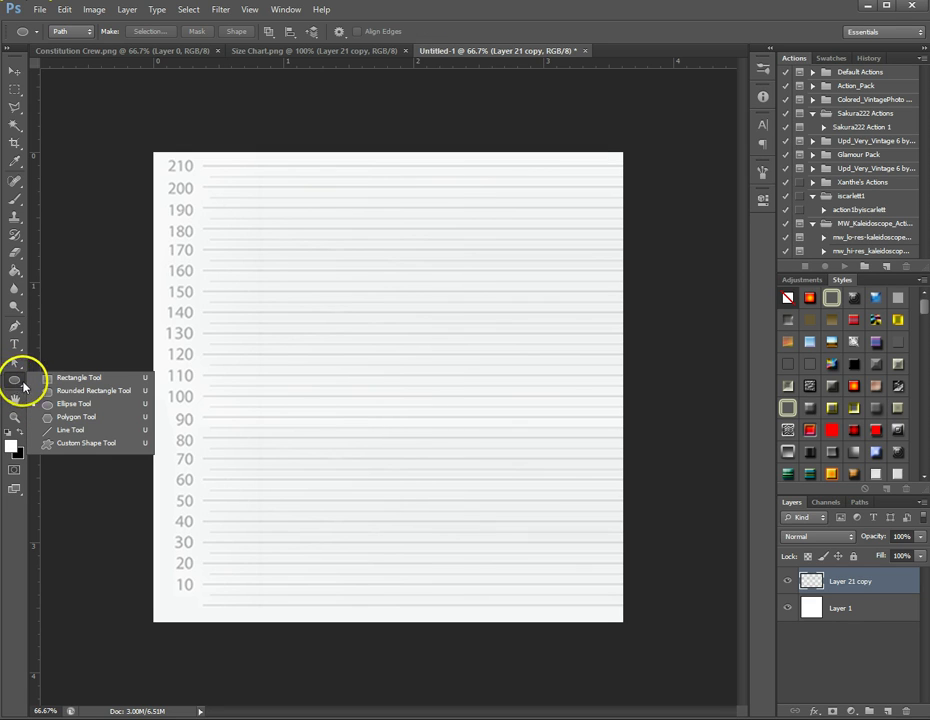
left_click(87, 446)
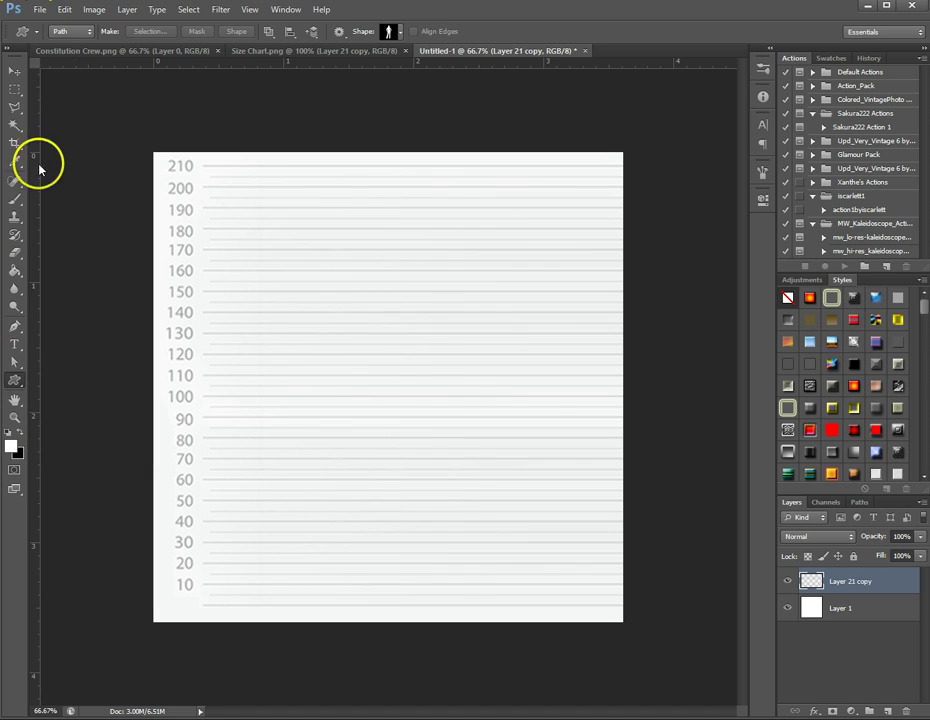
Load the custom shape file from the female-silhouettes folder in Vector People into the shape library.
left_click(402, 35)
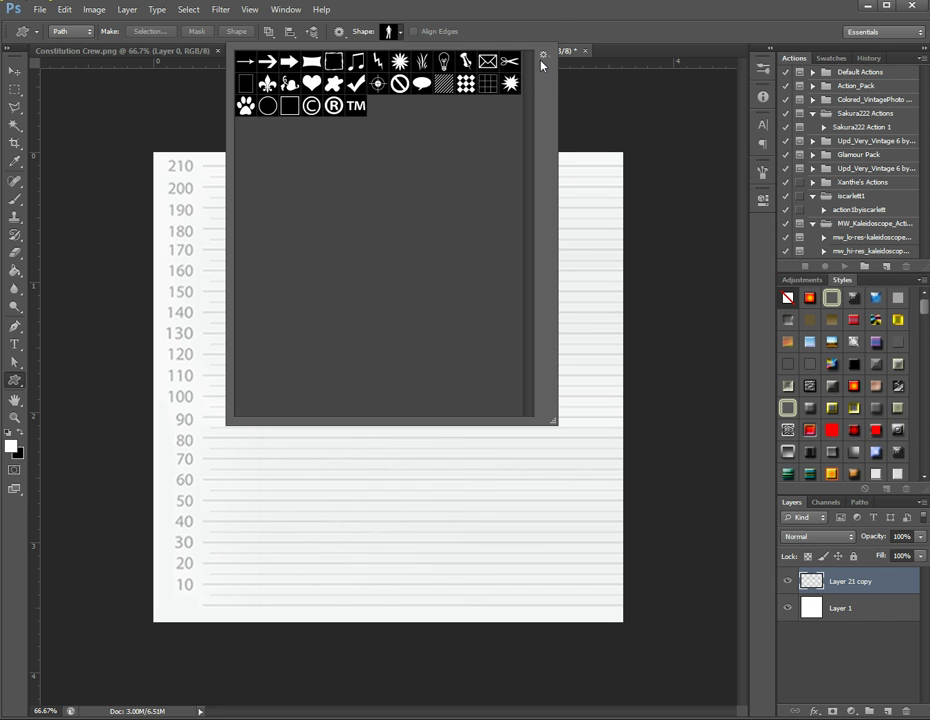
left_click(546, 60)
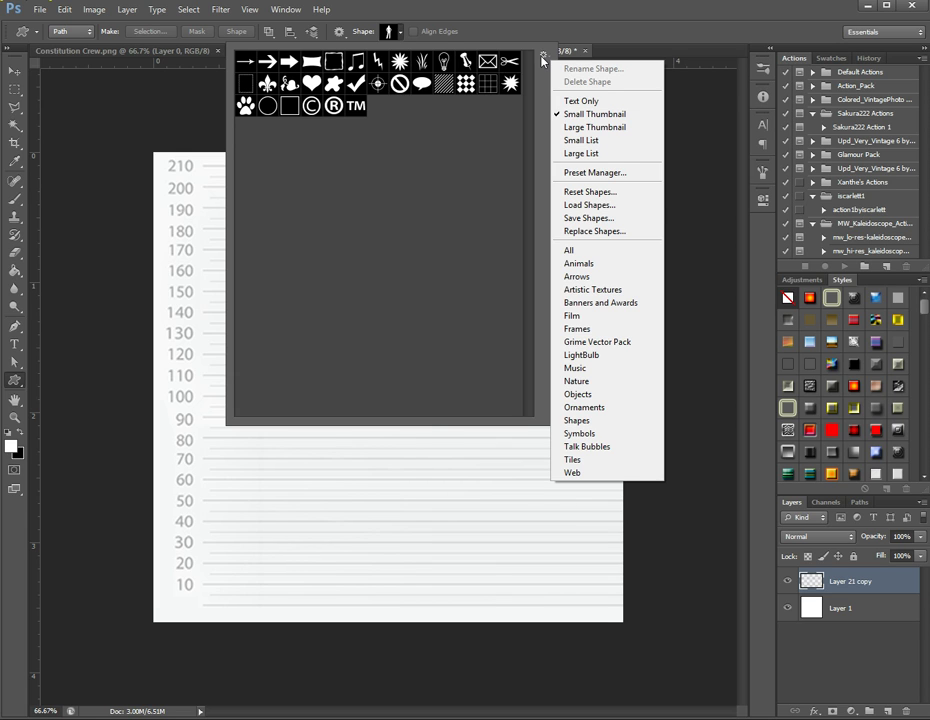
left_click(594, 206)
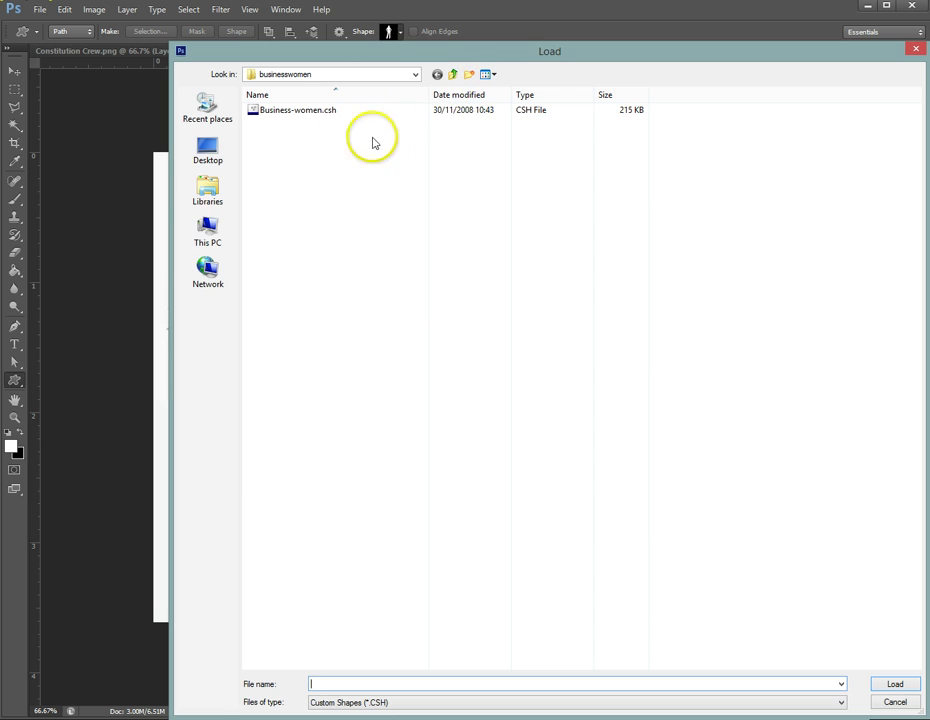
left_click(452, 76)
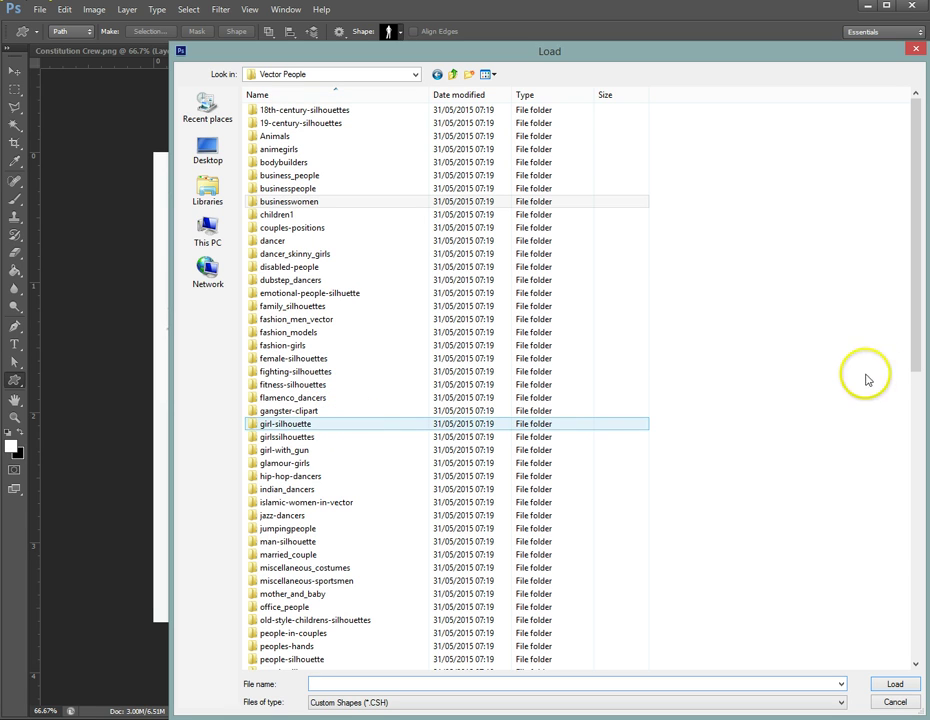
left_click_drag(920, 332, 903, 235)
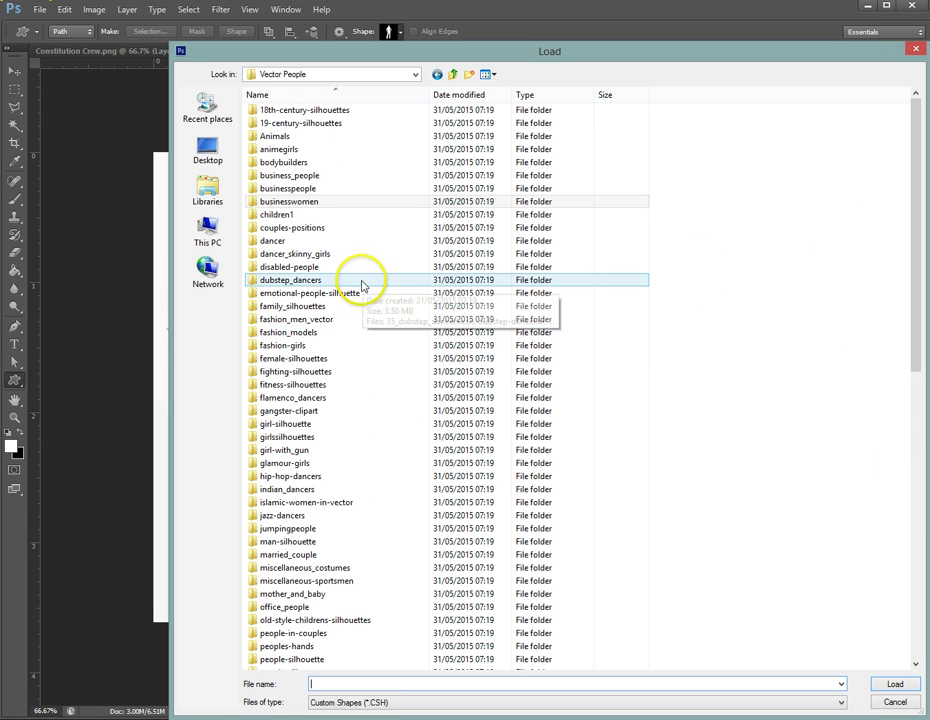
left_click(320, 253)
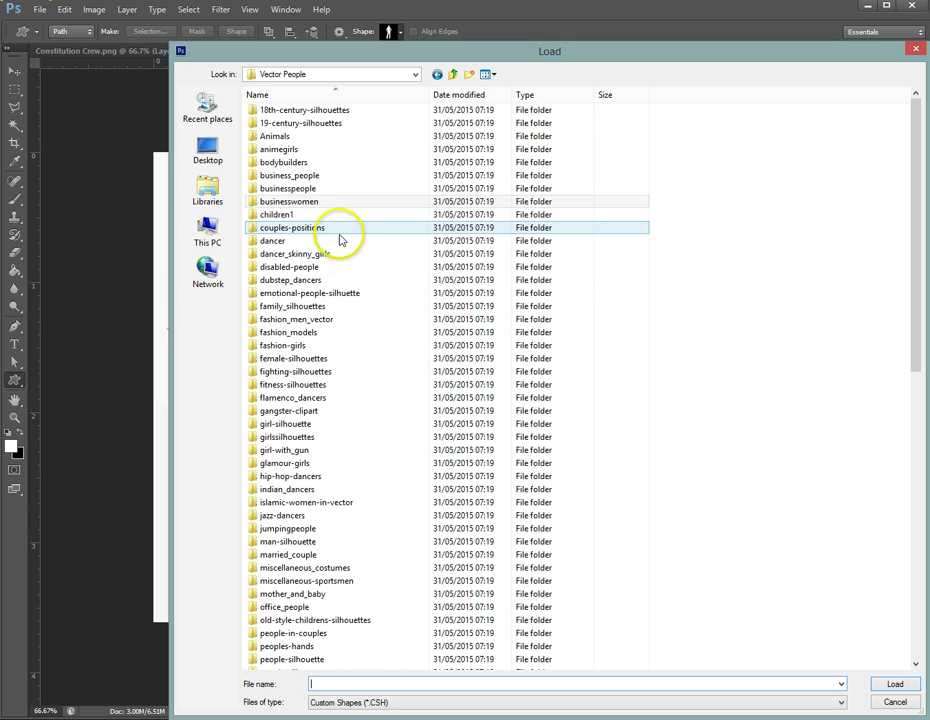
left_click(374, 411)
left_click(344, 385)
double_click(332, 358)
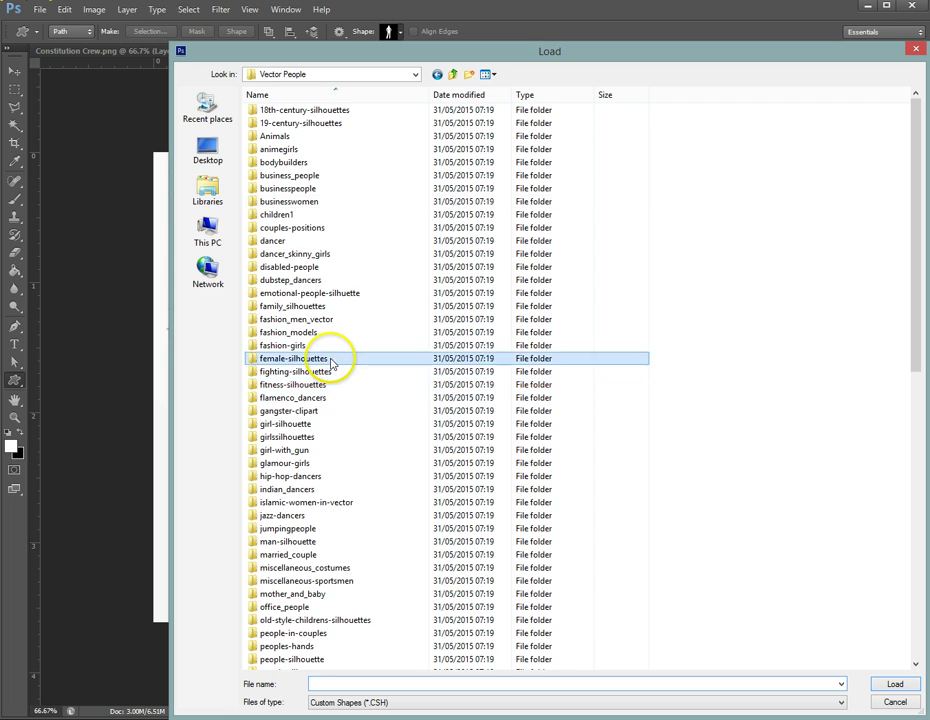
double_click(330, 112)
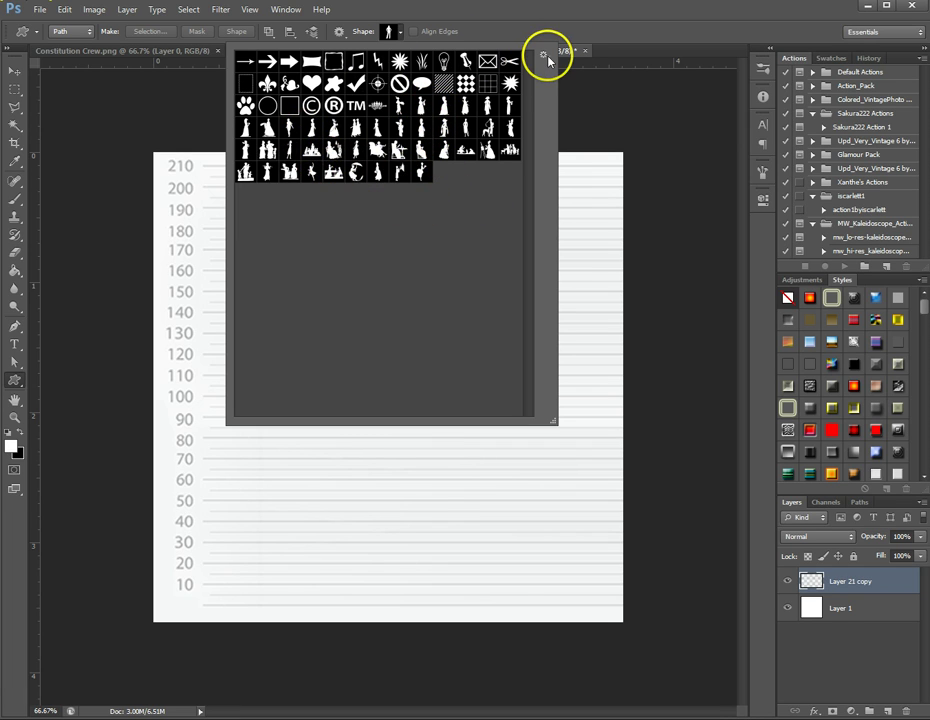
Load Business-women.csh from the businesswomen folder in Vector People into the shape library.
left_click(545, 55)
left_click(605, 202)
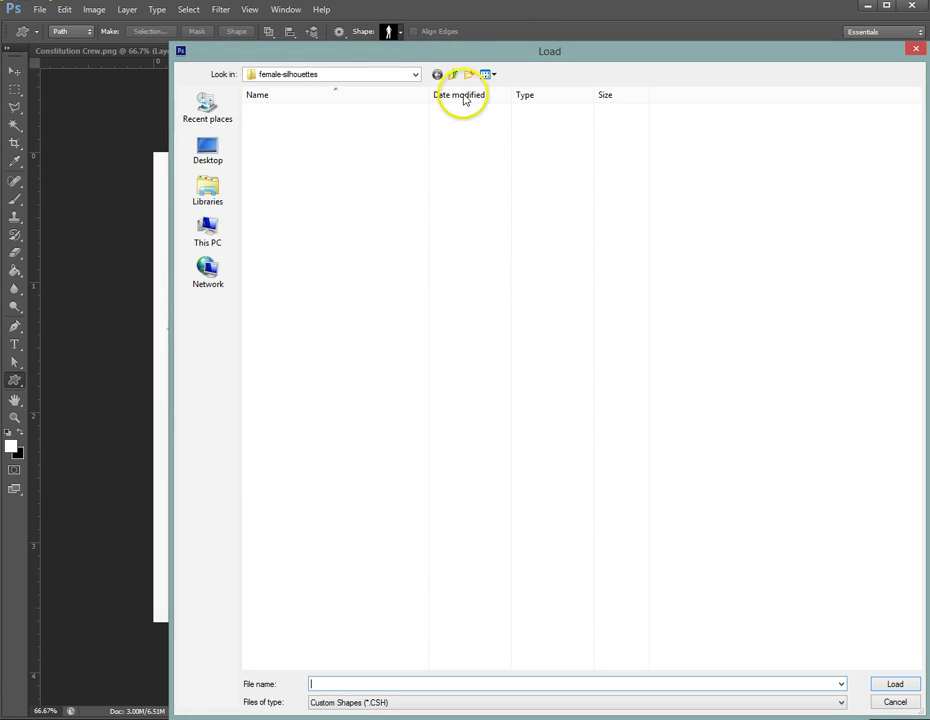
left_click(453, 74)
left_click(320, 200)
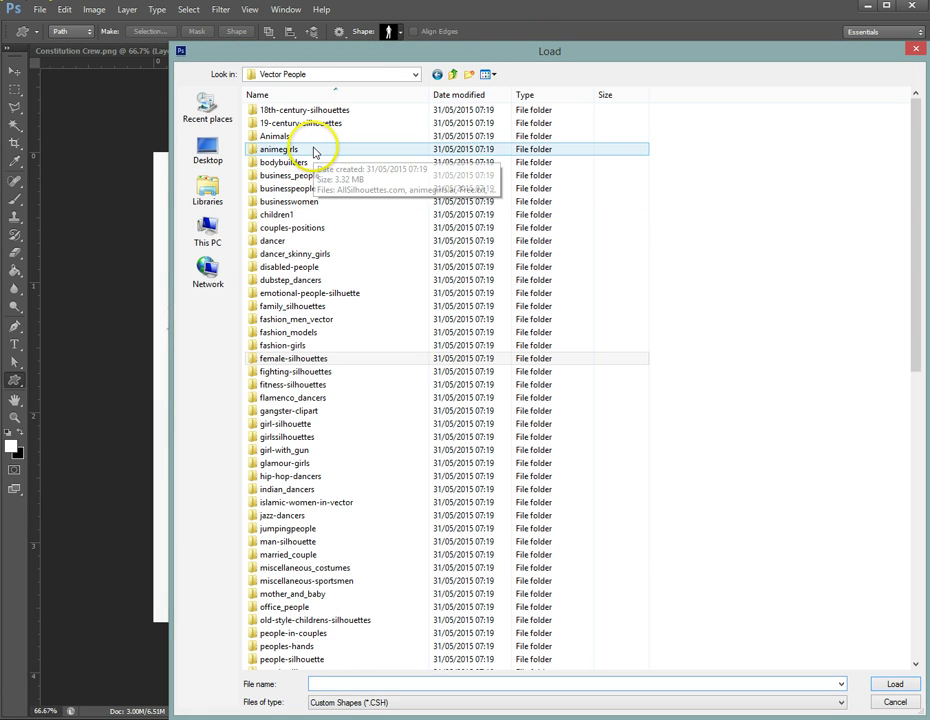
left_click(305, 189)
double_click(312, 203)
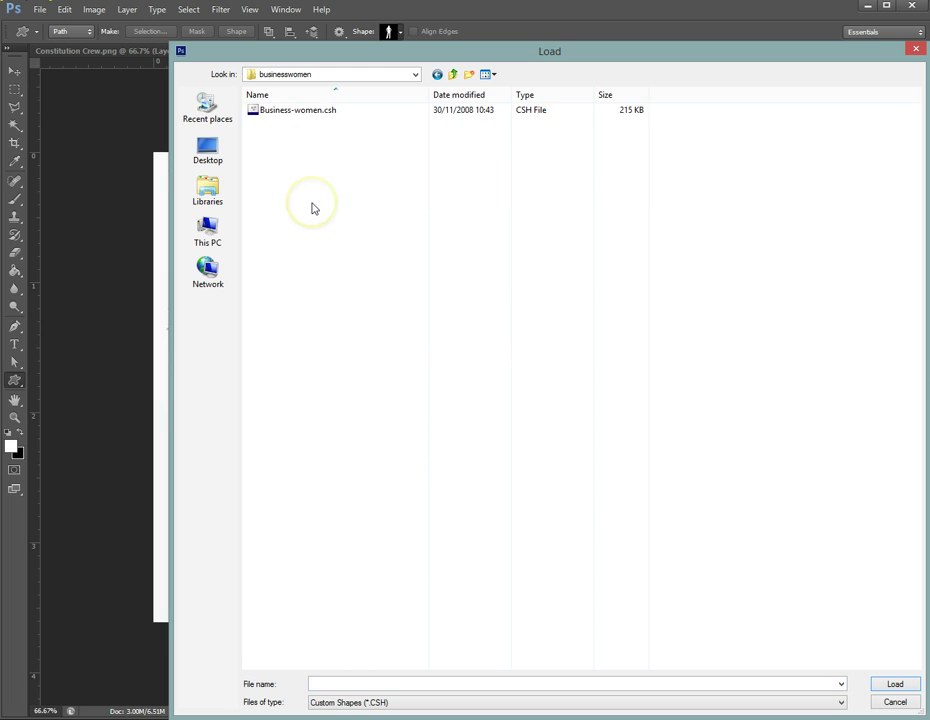
double_click(309, 110)
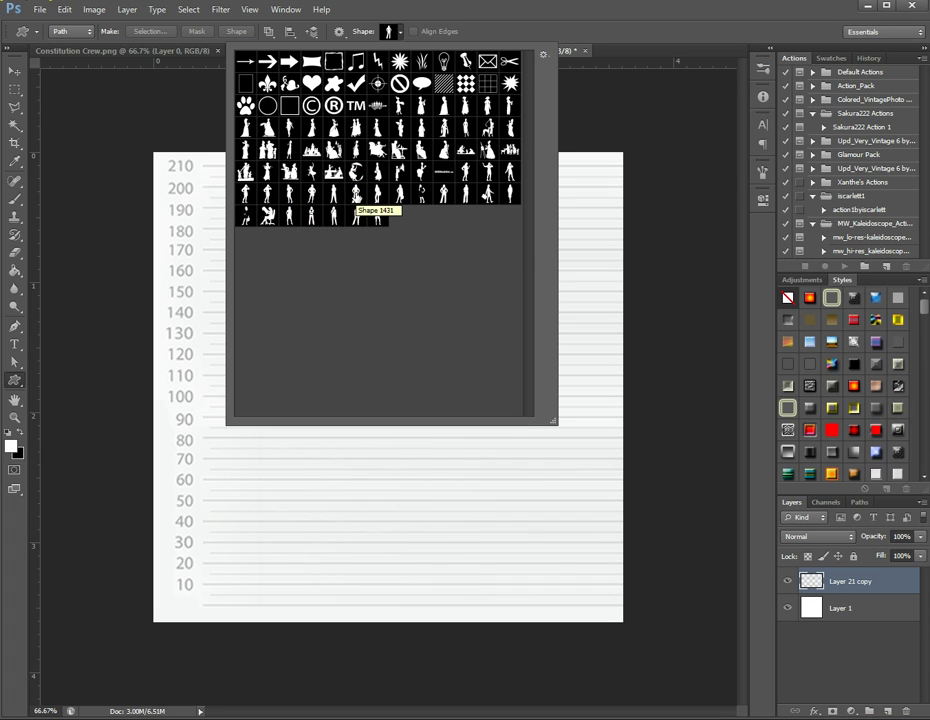
left_click(374, 241)
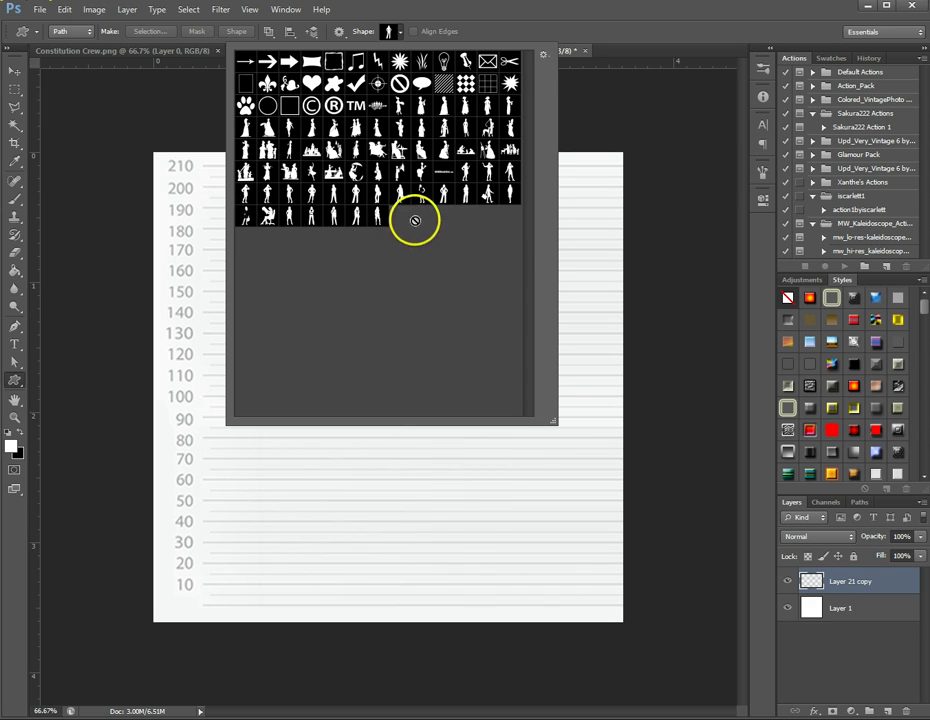
left_click(510, 197)
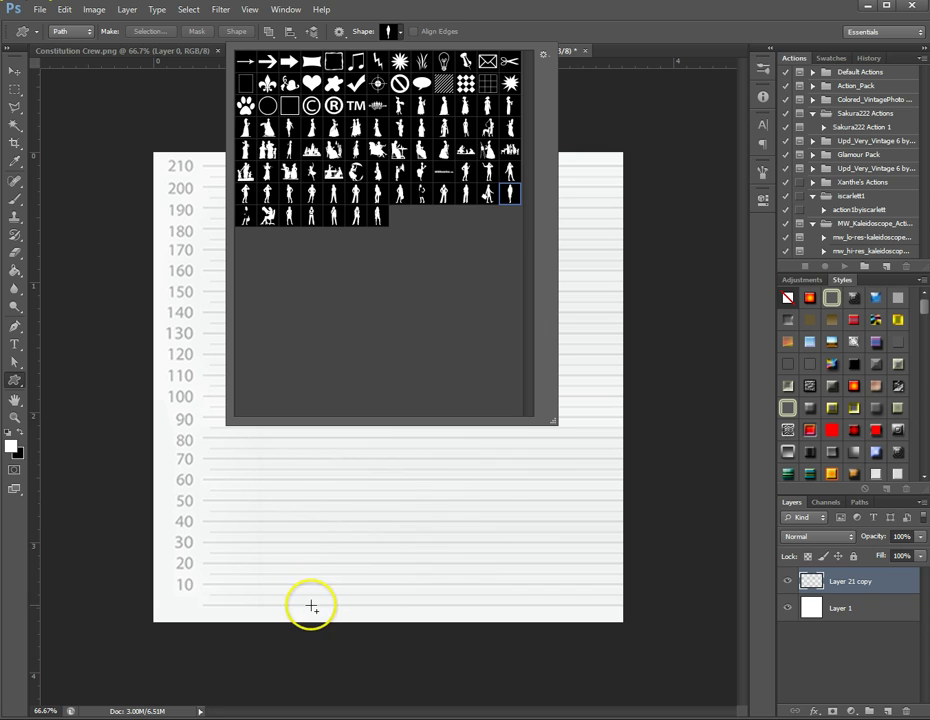
left_click_drag(309, 606, 520, 207)
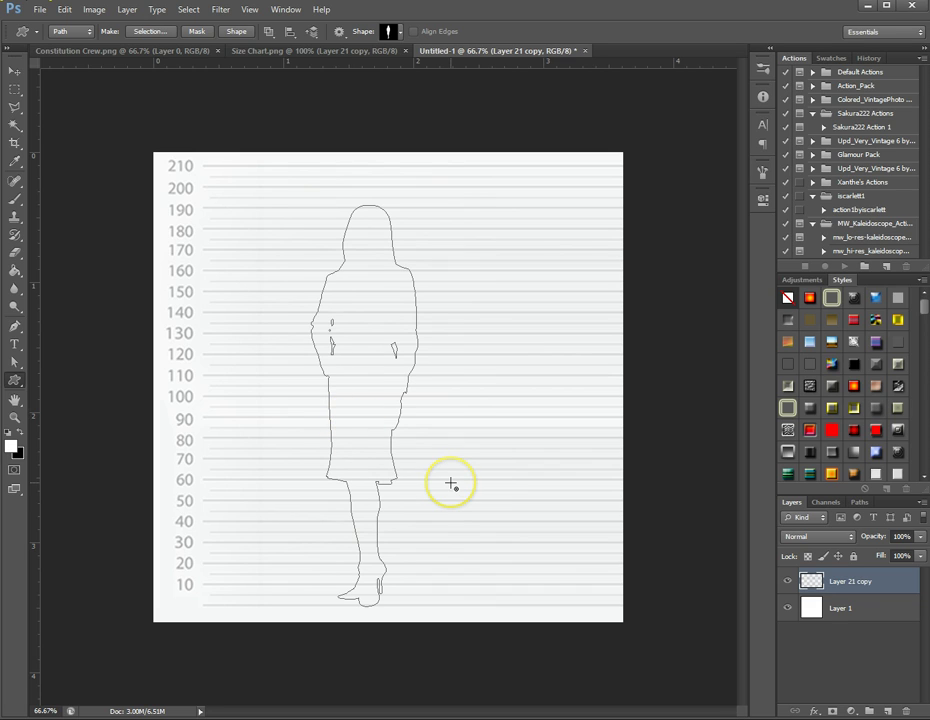
key("Return")
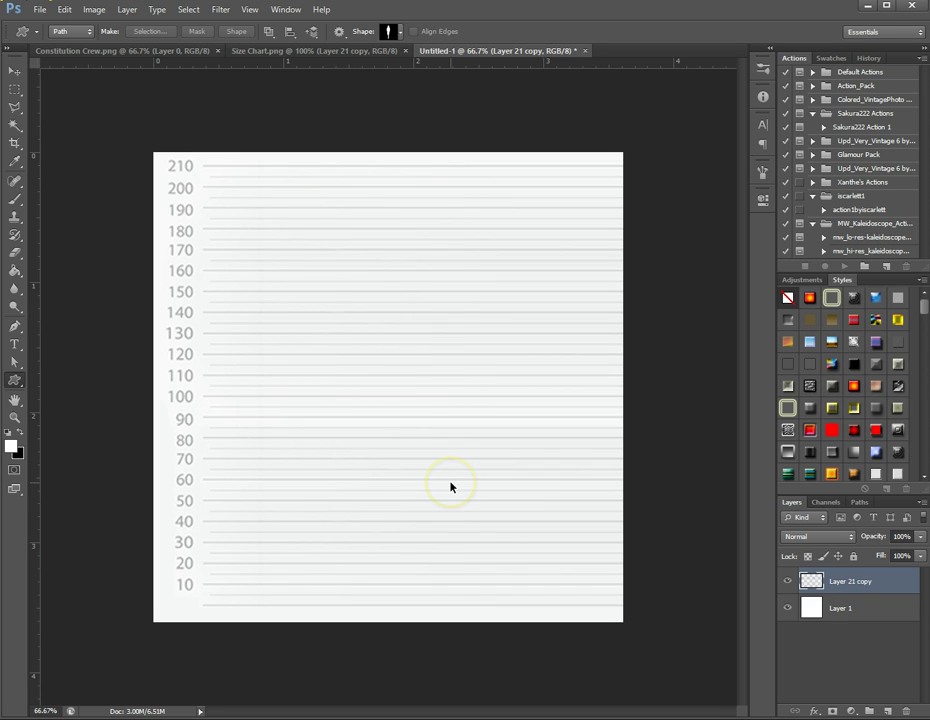
Draw the hands-on-hips businesswoman shape as a path from the chart's baseline to the 170 line, about 1.22 × 2.77 cm.
left_click(403, 35)
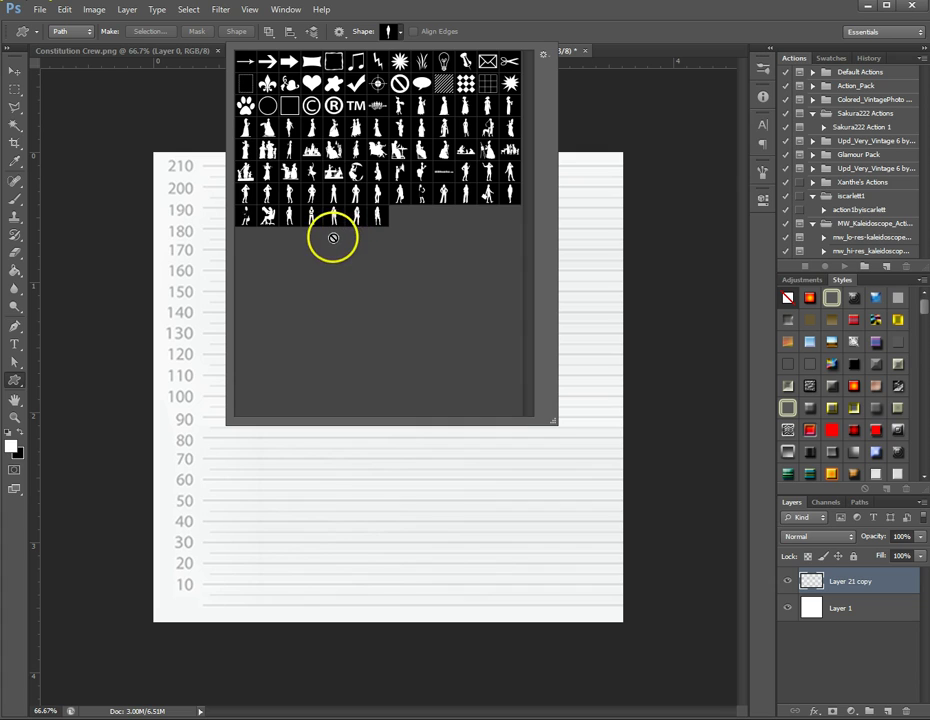
left_click(355, 193)
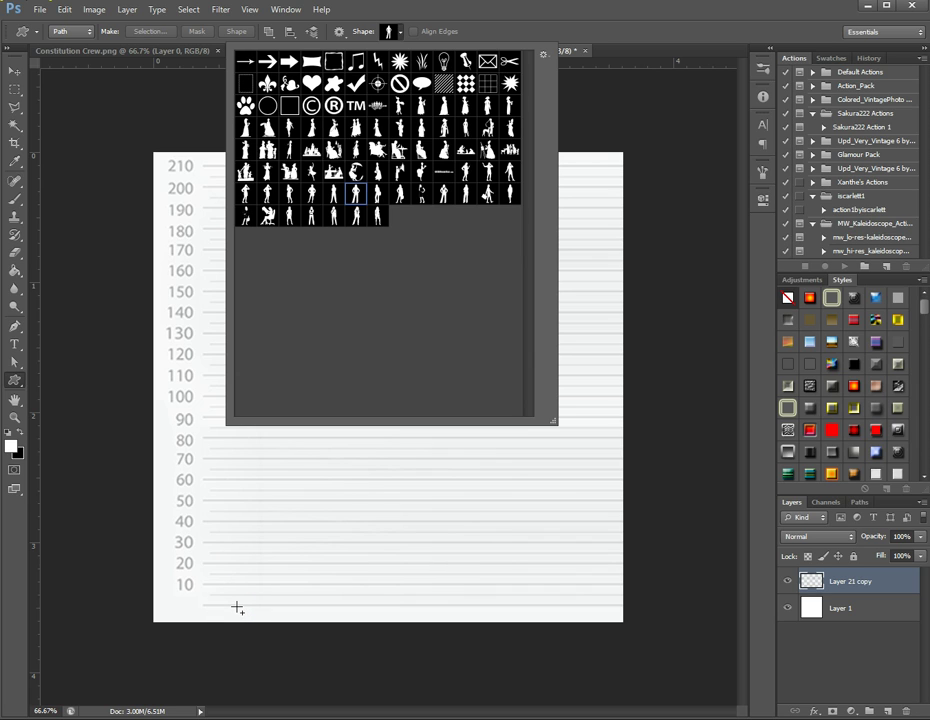
left_click_drag(237, 607, 439, 260)
left_click_drag(447, 256, 463, 249)
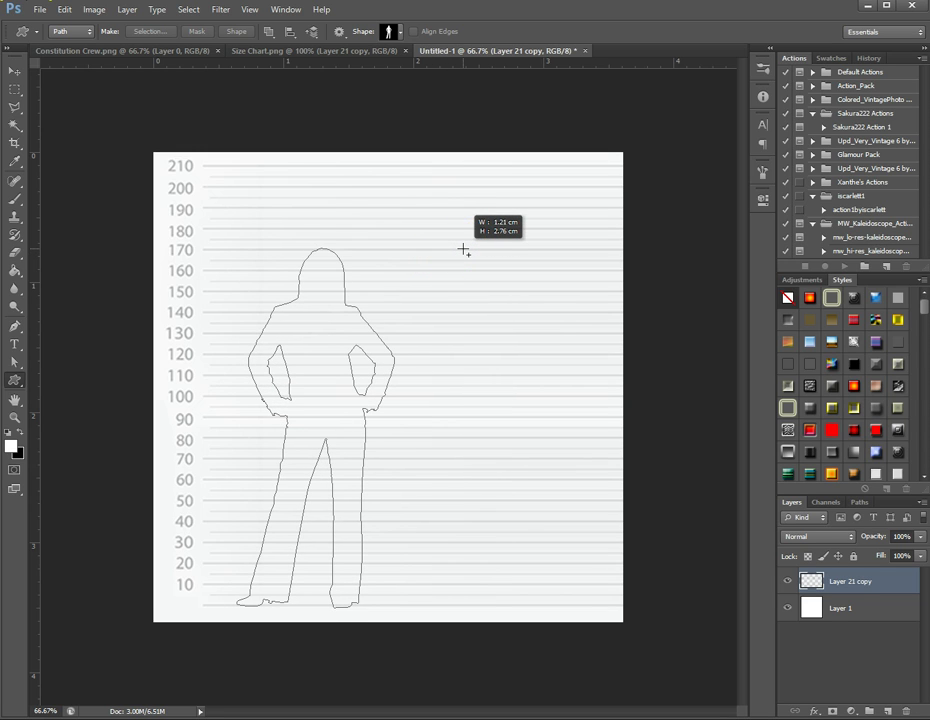
left_click_drag(465, 248, 467, 249)
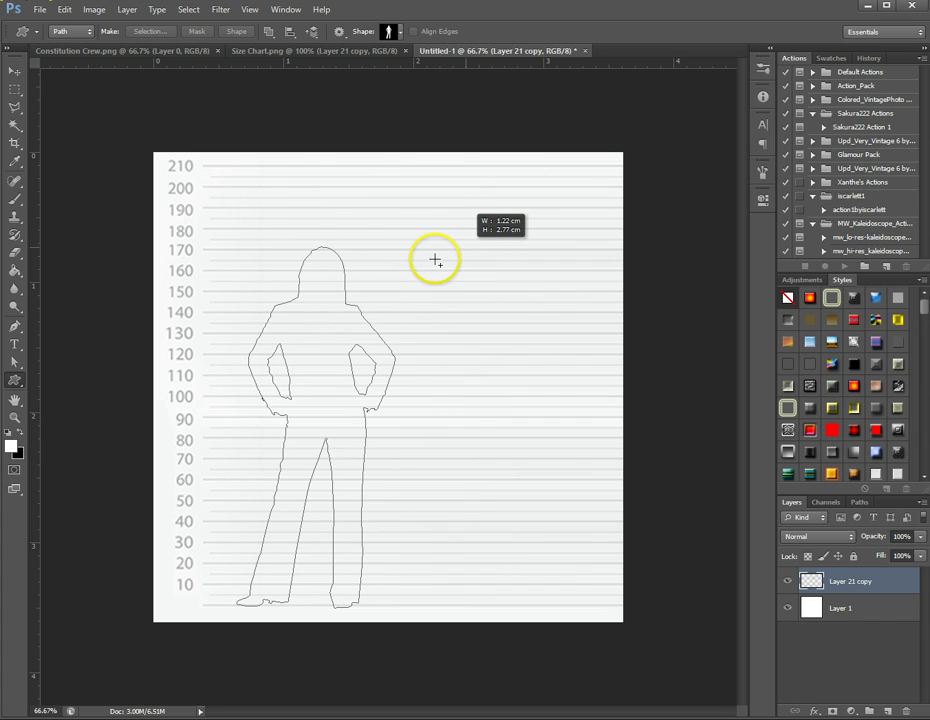
Switch the Custom Shape tool from Path to Shape mode and add two new layers above the size chart.
left_click(77, 31)
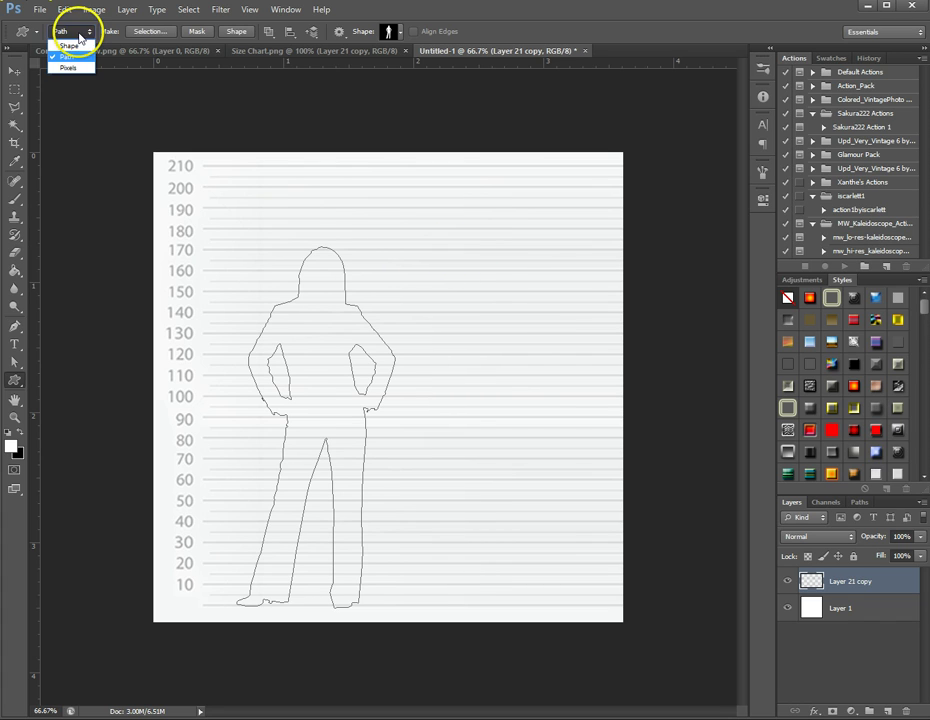
left_click(62, 38)
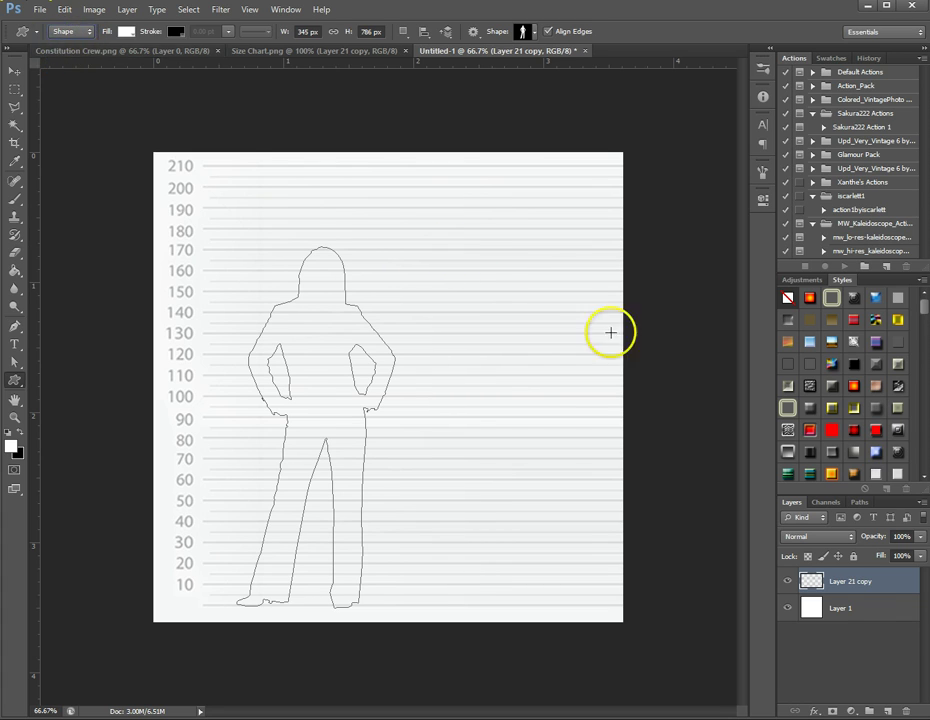
left_click(888, 710)
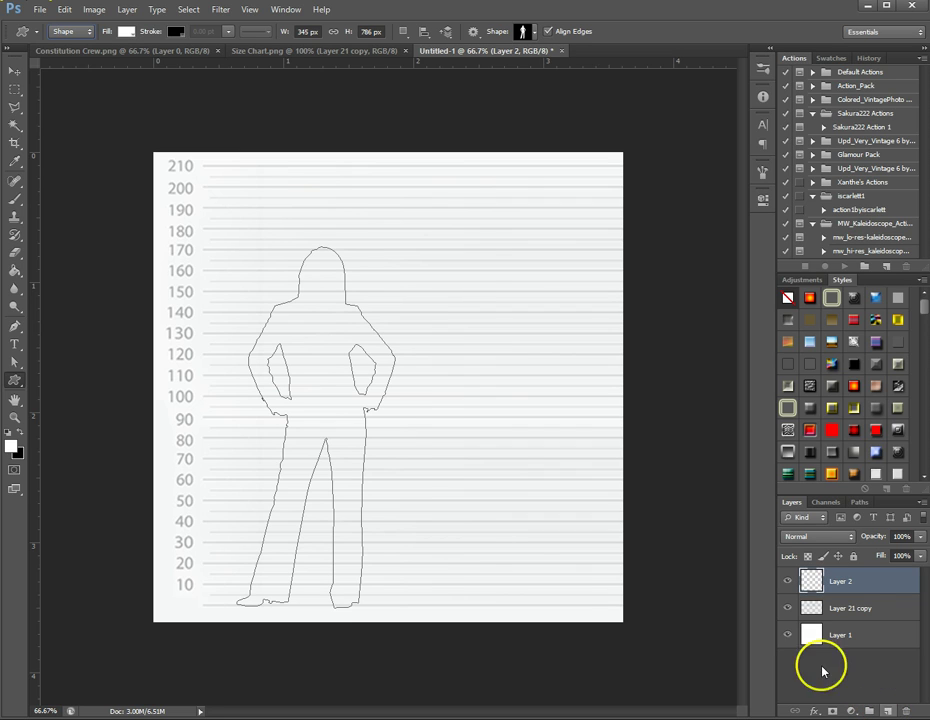
left_click(888, 710)
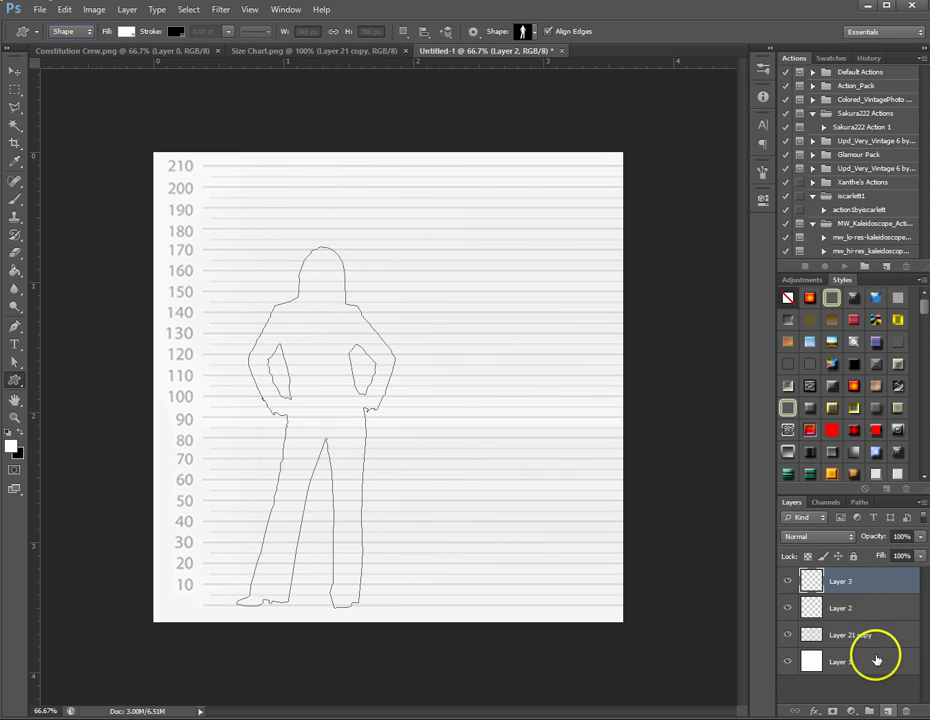
Draw the same silhouette beside the path up to the 170 line, about 1.21 × 2.76 cm, and fill it black.
left_click_drag(419, 605, 577, 247)
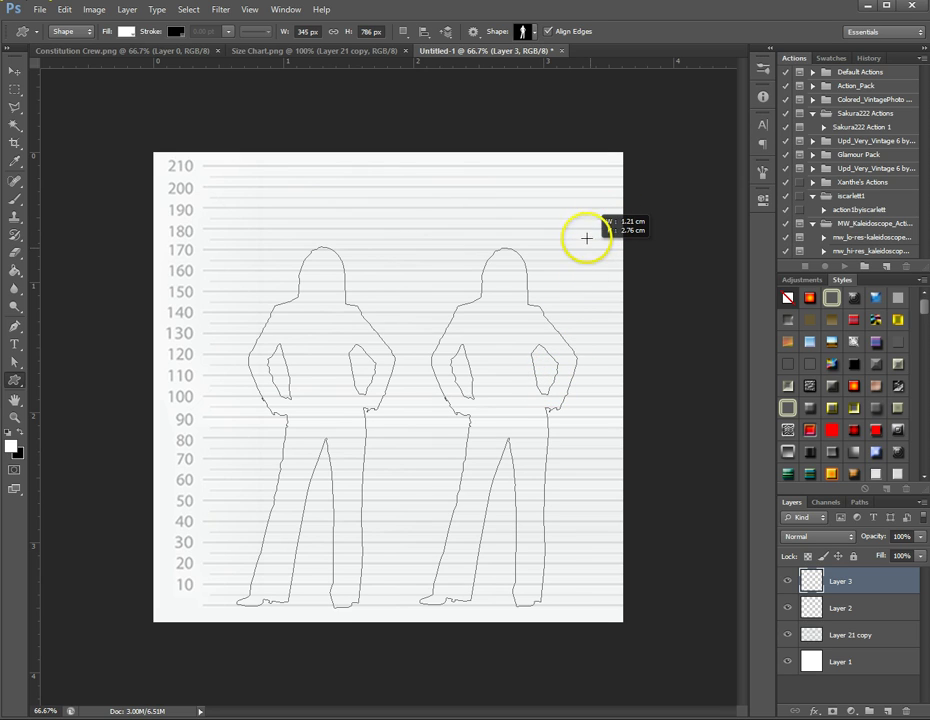
left_click_drag(590, 248, 588, 250)
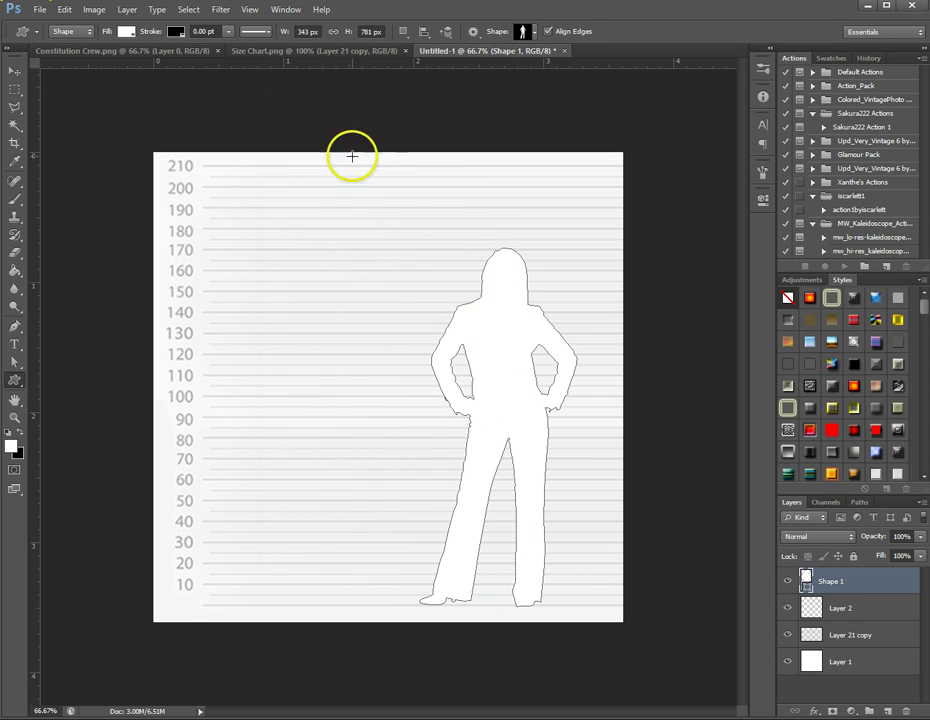
left_click(126, 31)
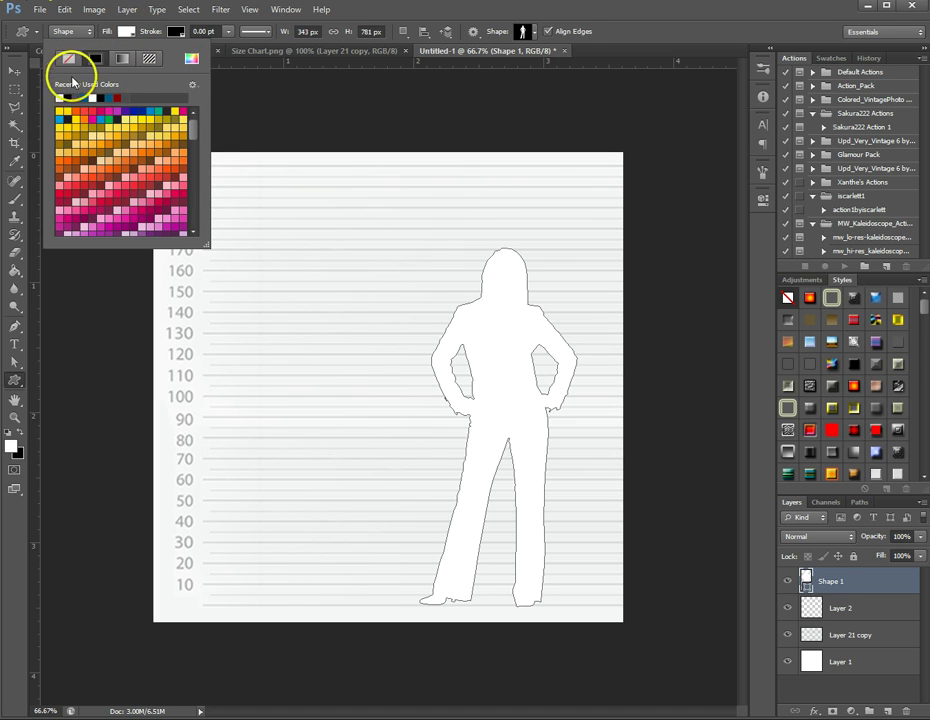
left_click(66, 98)
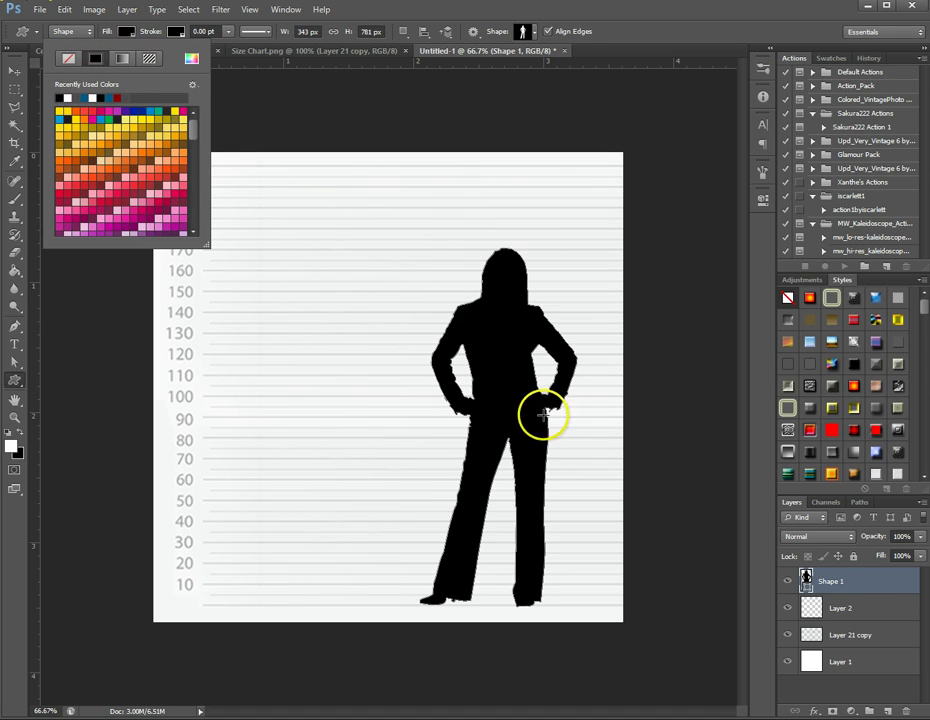
left_click(662, 43)
Make Layer 2 the active layer and select the work path of the first silhouette.
left_click(859, 502)
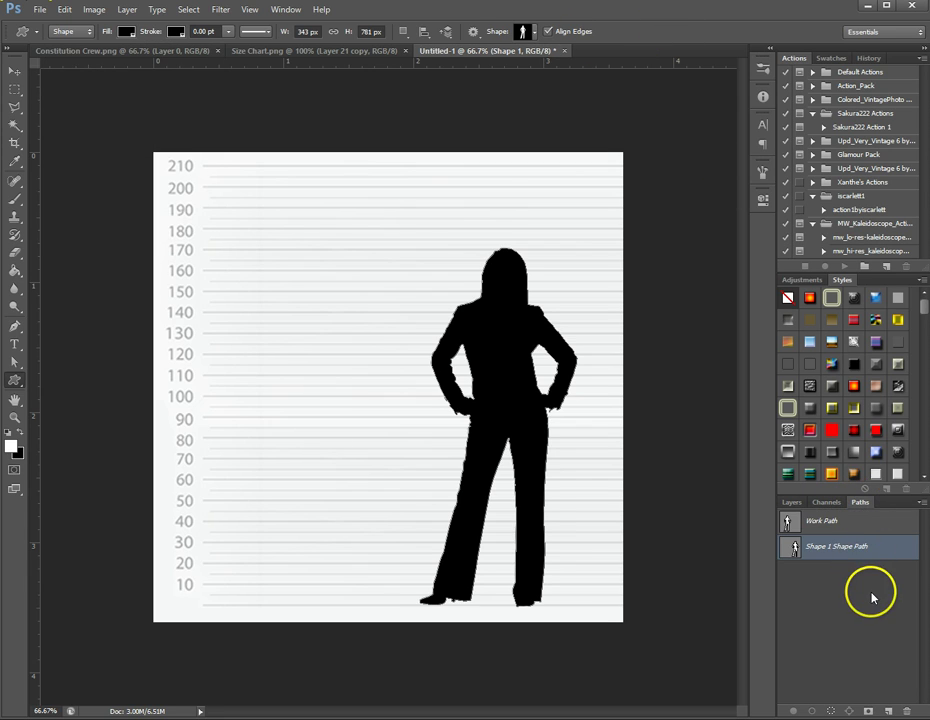
left_click(792, 502)
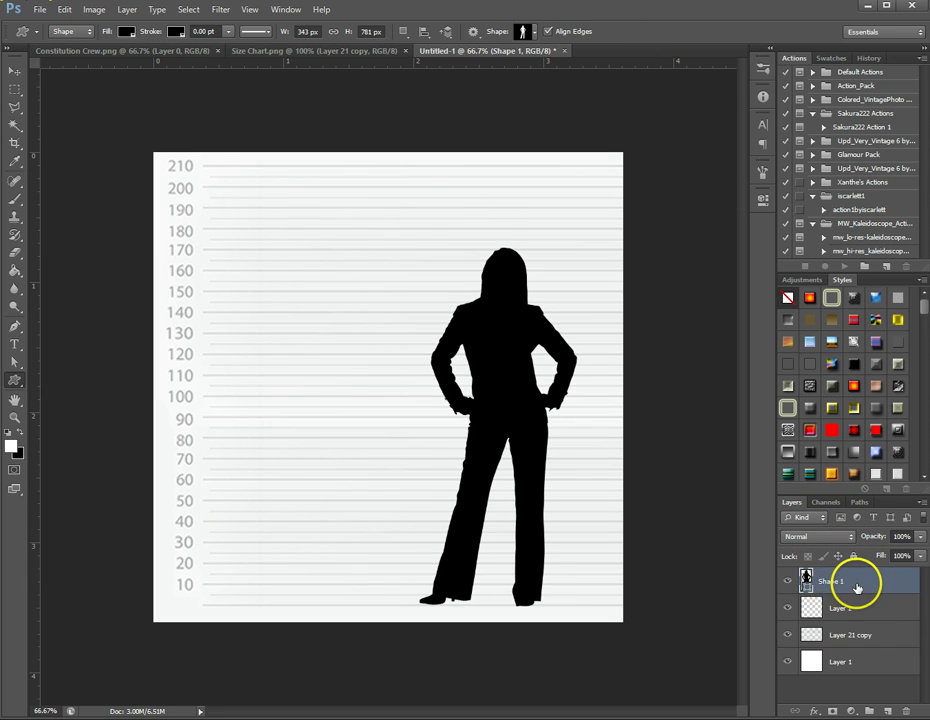
left_click(852, 605)
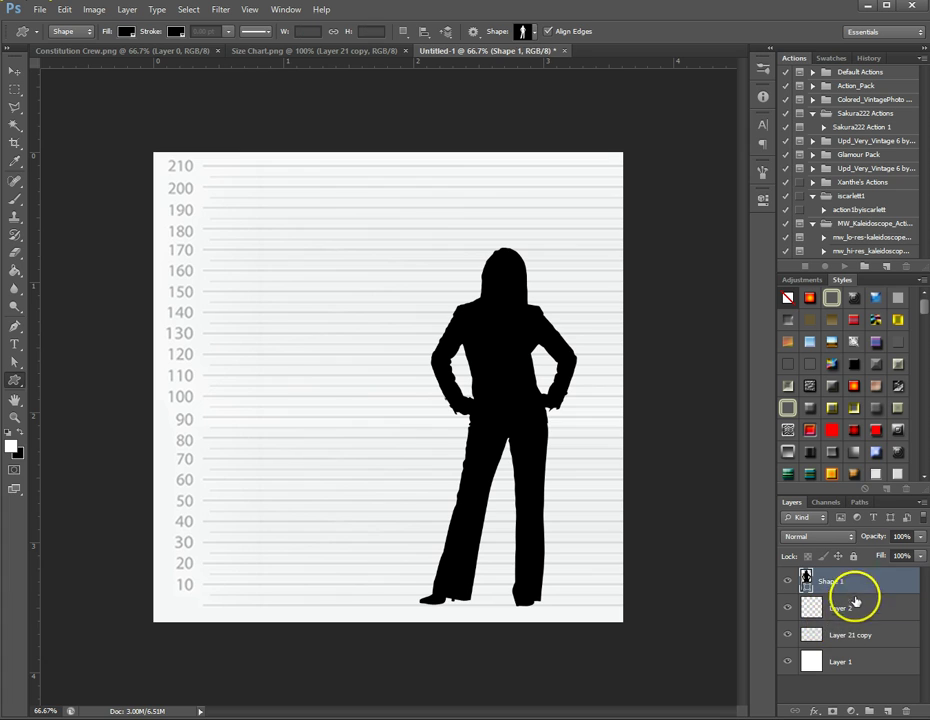
left_click(859, 502)
left_click(800, 522)
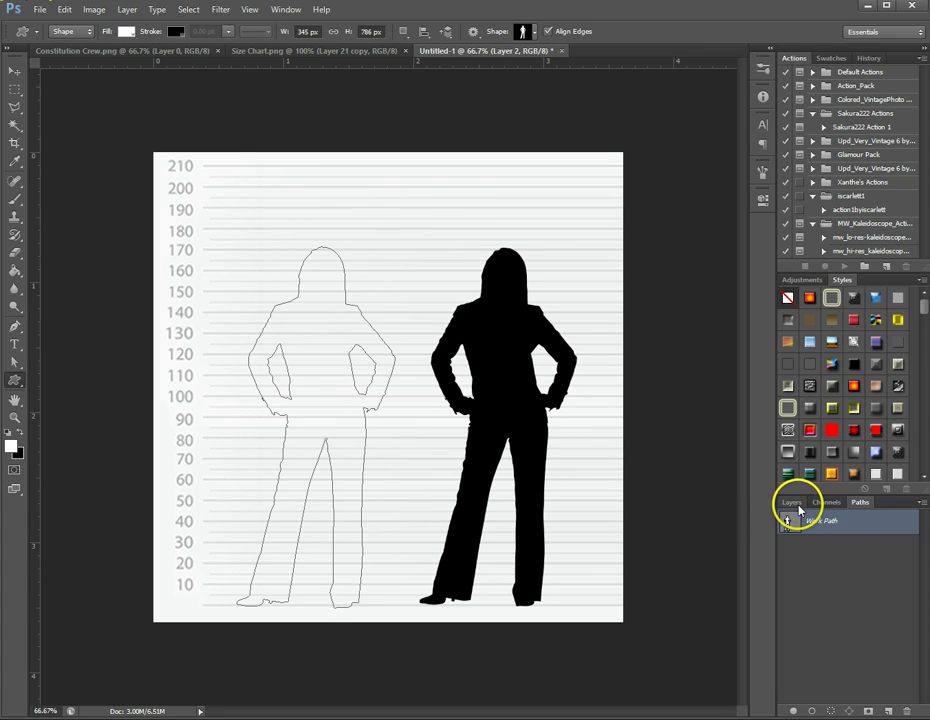
left_click(792, 503)
left_click(860, 503)
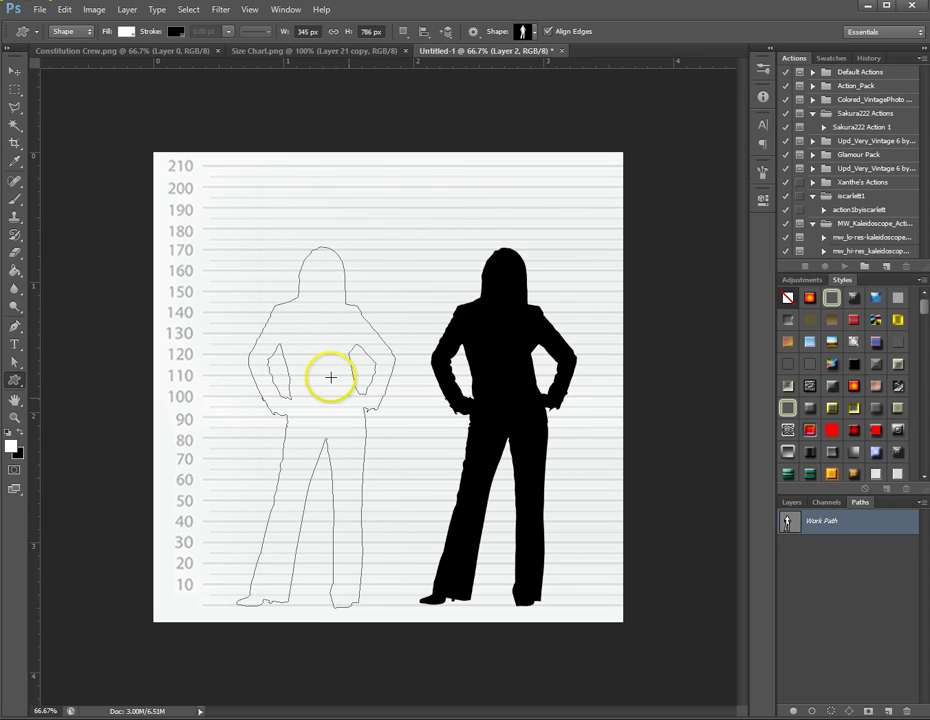
Fill the work path with black on Layer 2 and deselect the path.
left_click(15, 419)
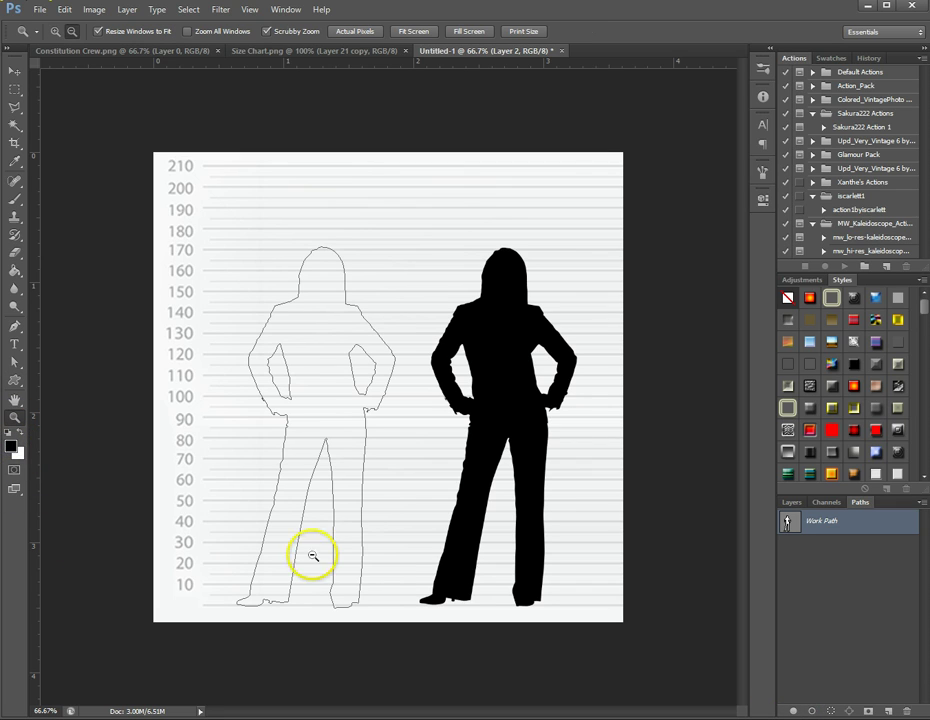
left_click(794, 711)
left_click(820, 617)
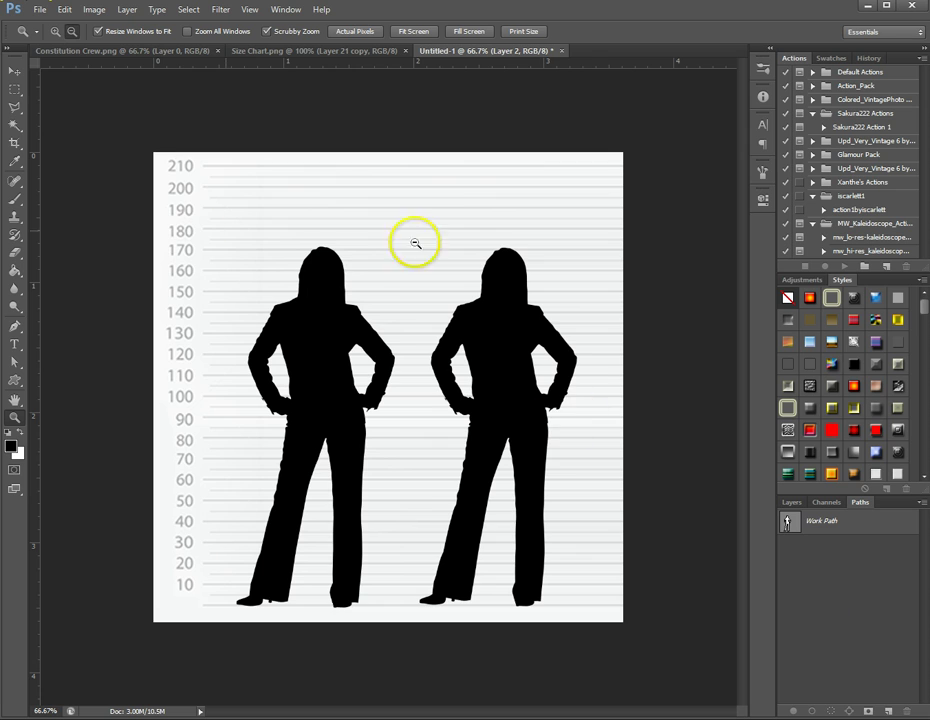
Add a layer mask to the filled silhouette on Layer 2.
left_click(791, 502)
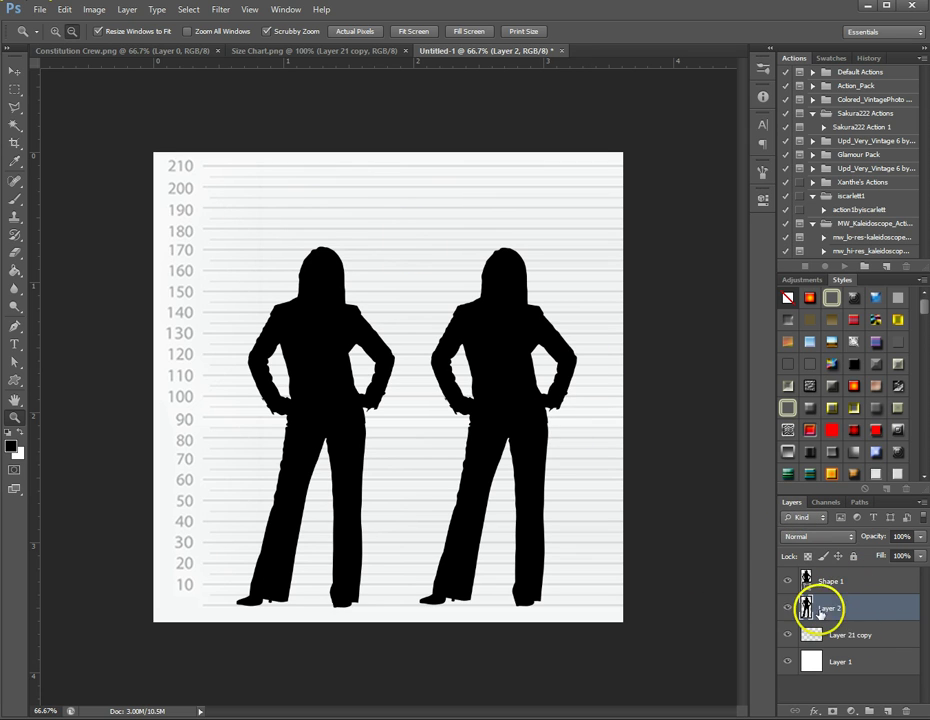
left_click_drag(264, 504, 285, 453)
scroll(285, 453, "down", 3)
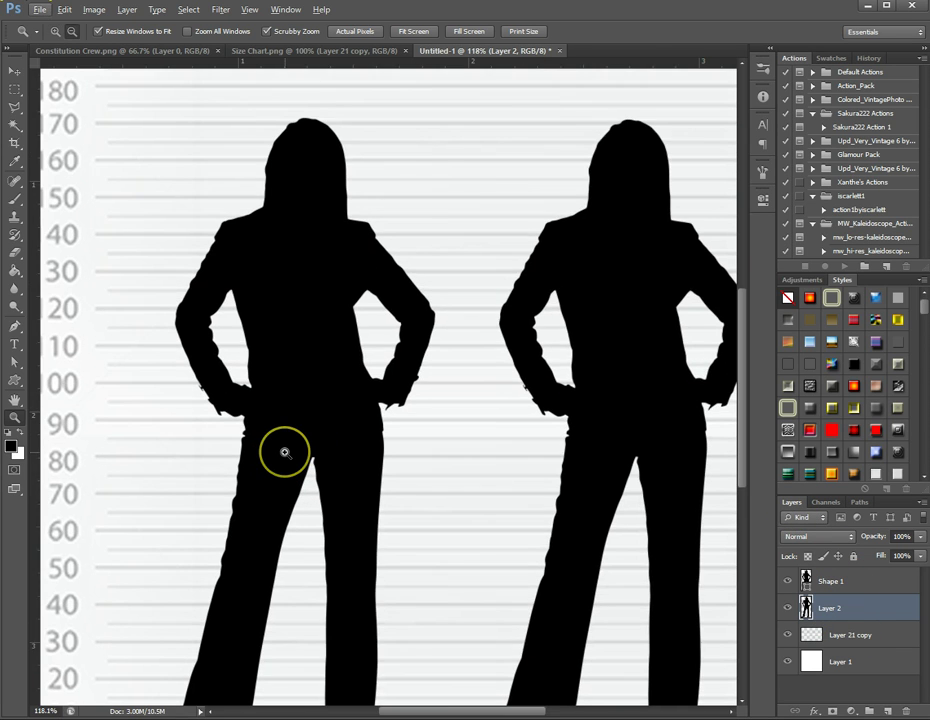
left_click(178, 421)
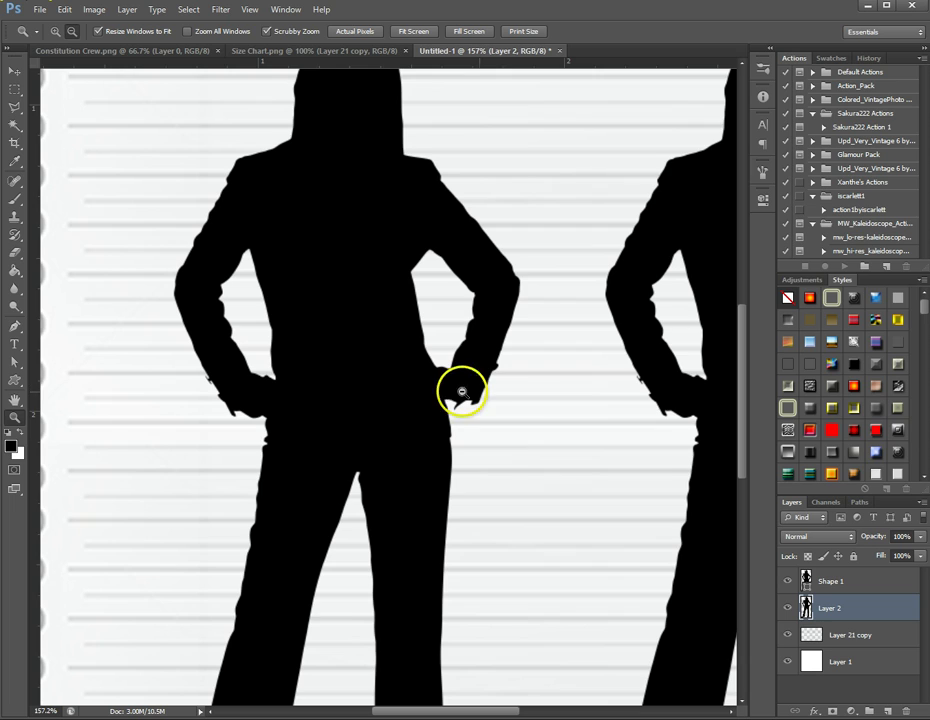
left_click(831, 710)
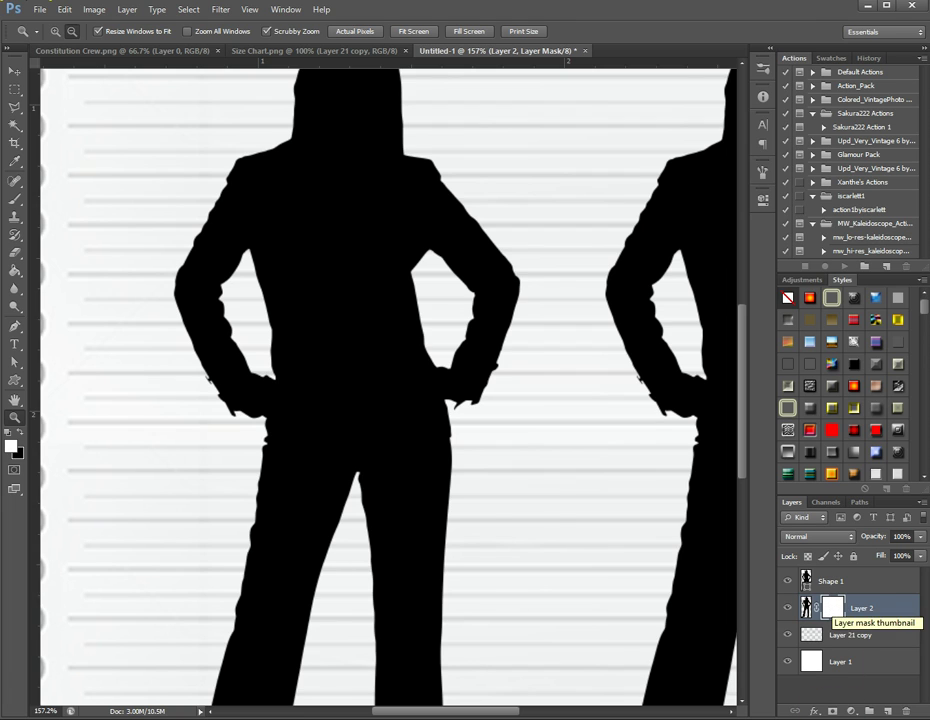
left_click(832, 710)
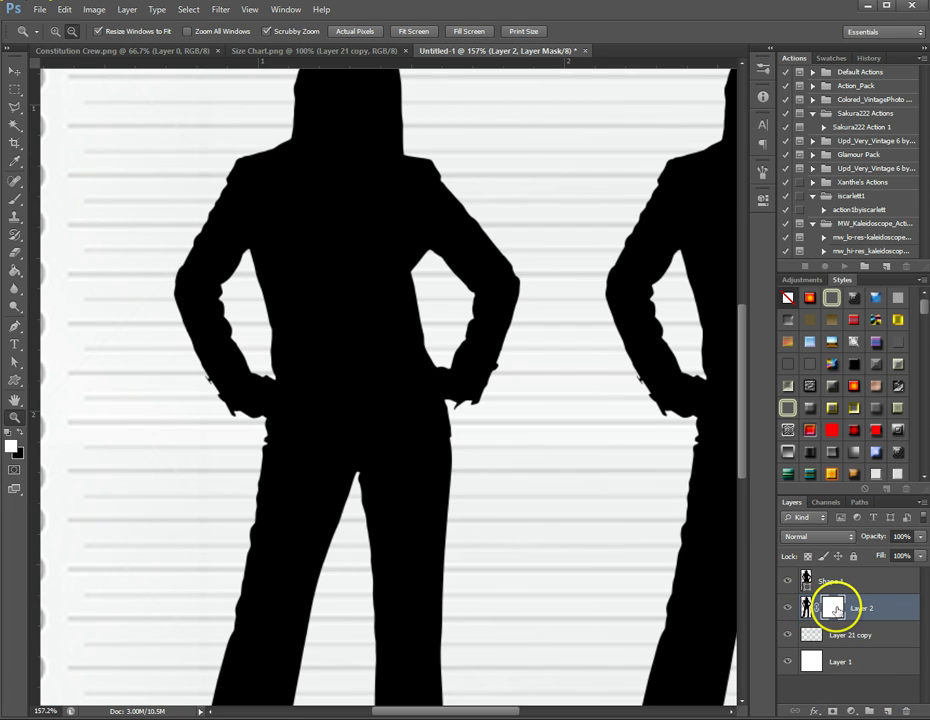
Smooth the ragged edges of the silhouette's left forearm and hand by painting black on Layer 2's mask with a size 5 brush.
left_click(15, 200)
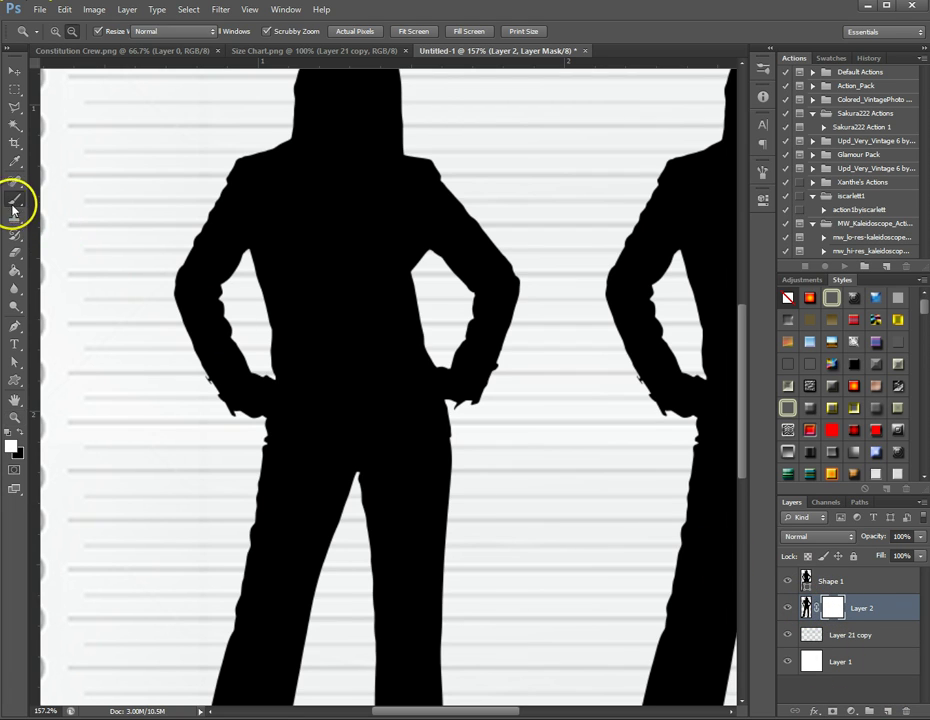
left_click(20, 432)
scroll(120, 175, "up", 1)
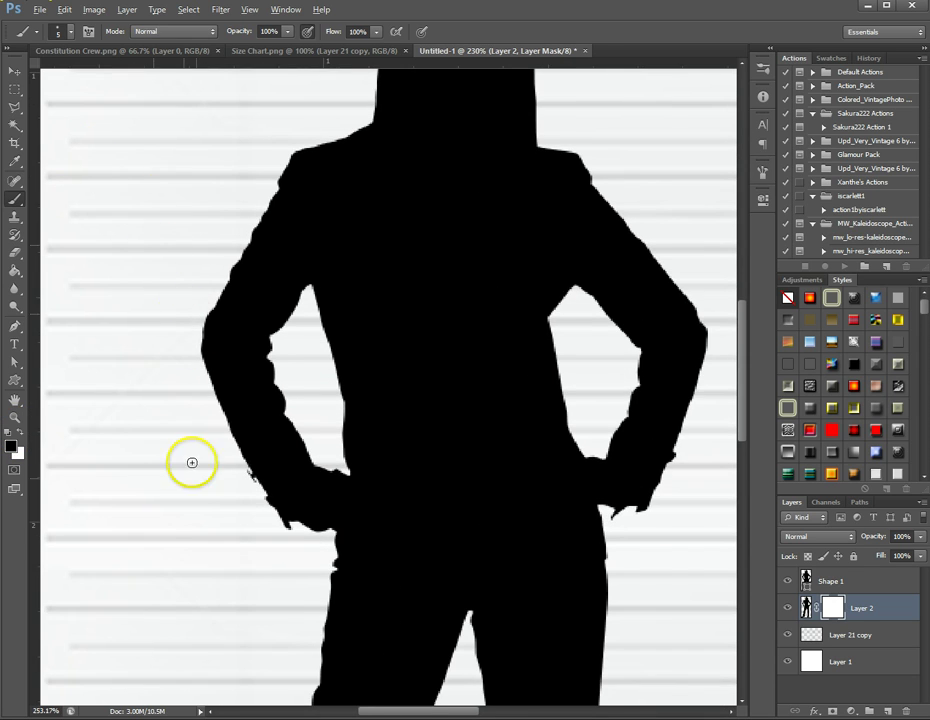
scroll(191, 461, "up", 1)
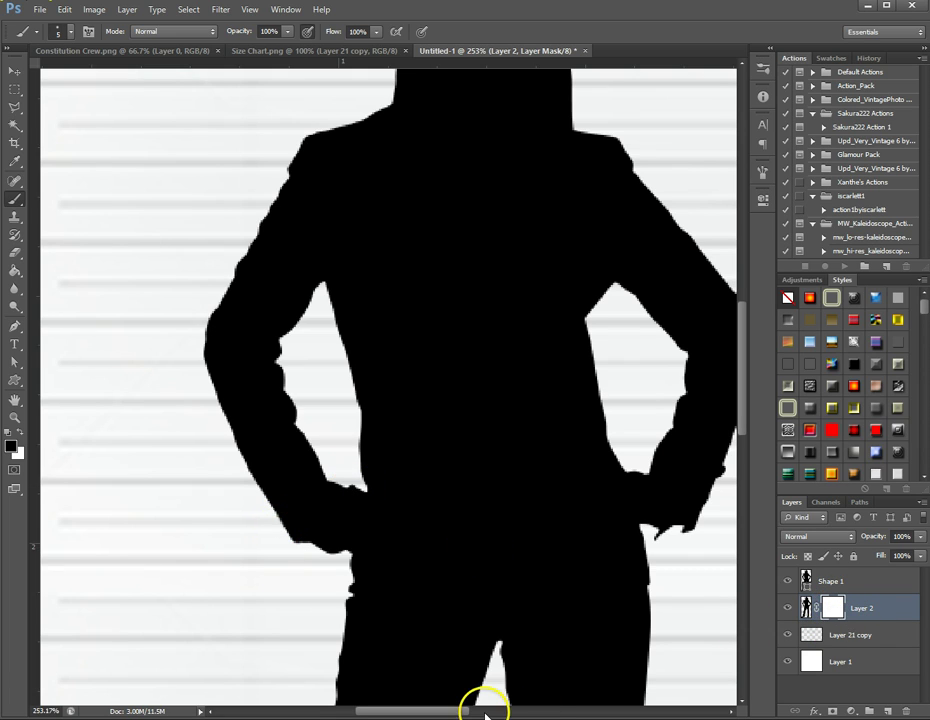
left_click(20, 431)
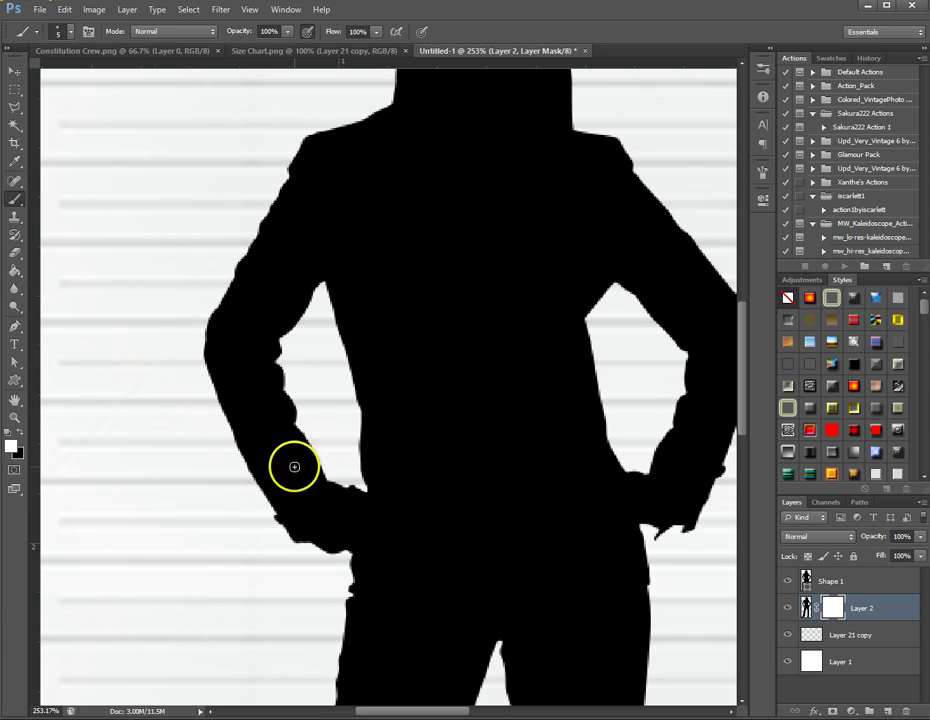
left_click(20, 431)
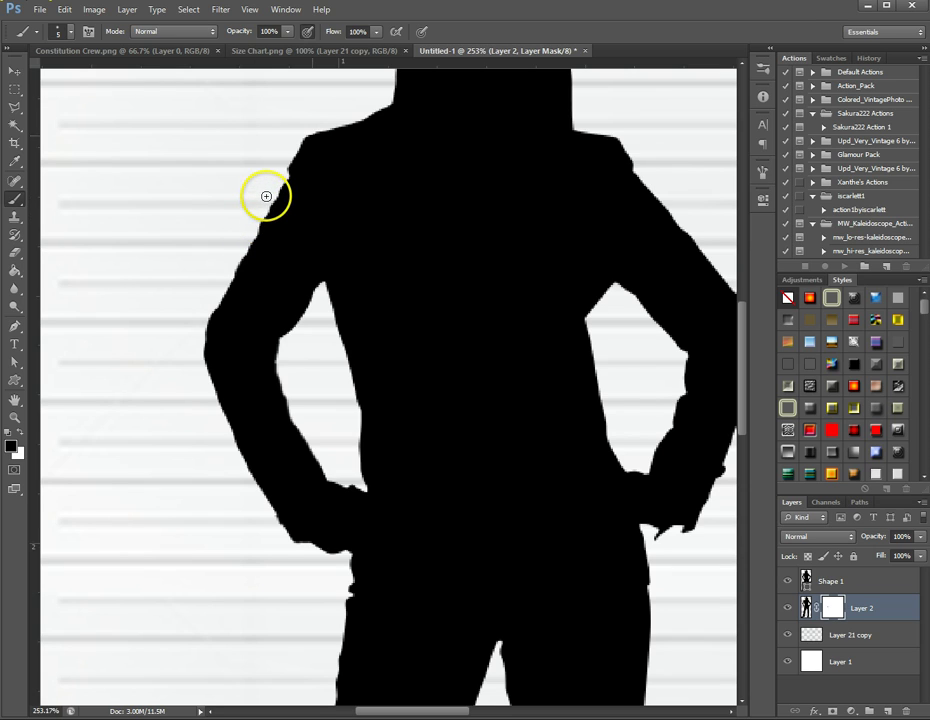
Mask out the jagged bits around the silhouette's right hand and wrist with the black brush.
left_click_drag(670, 575, 655, 540)
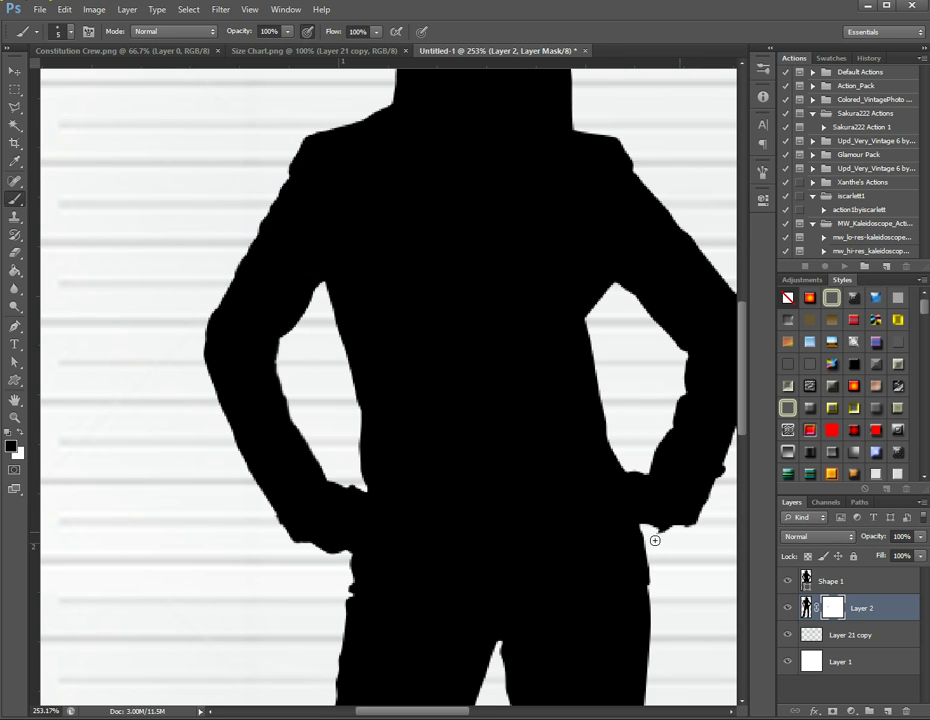
mouse_move(653, 529)
left_mouse_down()
mouse_move(683, 532)
mouse_move(730, 461)
left_mouse_up()
scroll(554, 573, "down", 10)
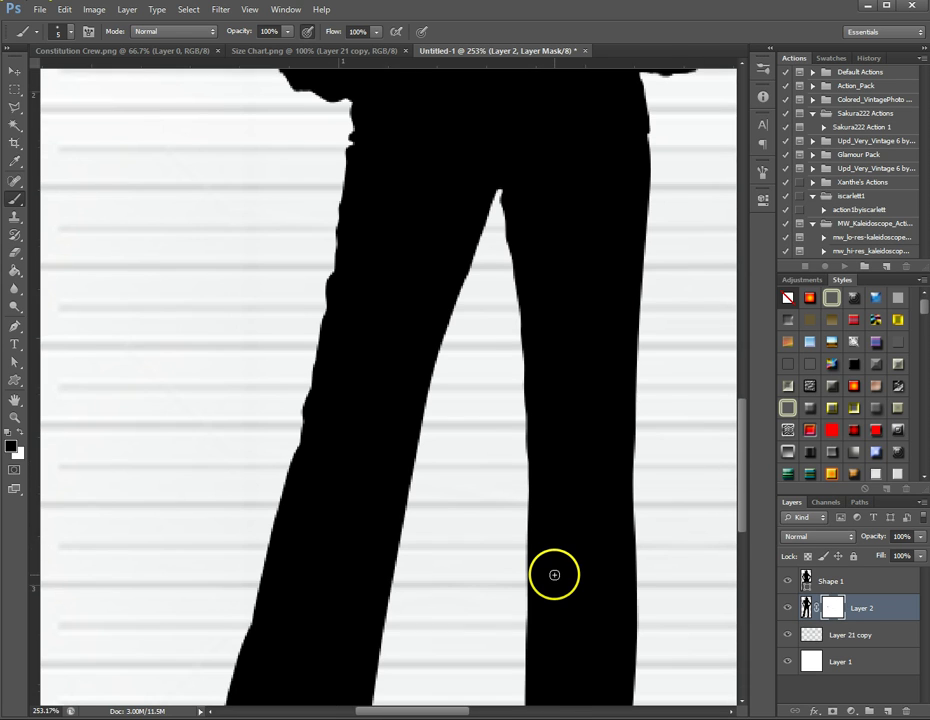
Paint a squared-off black heel under the front foot's trouser hem directly on Layer 2's artwork with the size 5 brush.
scroll(558, 575, "down", 3)
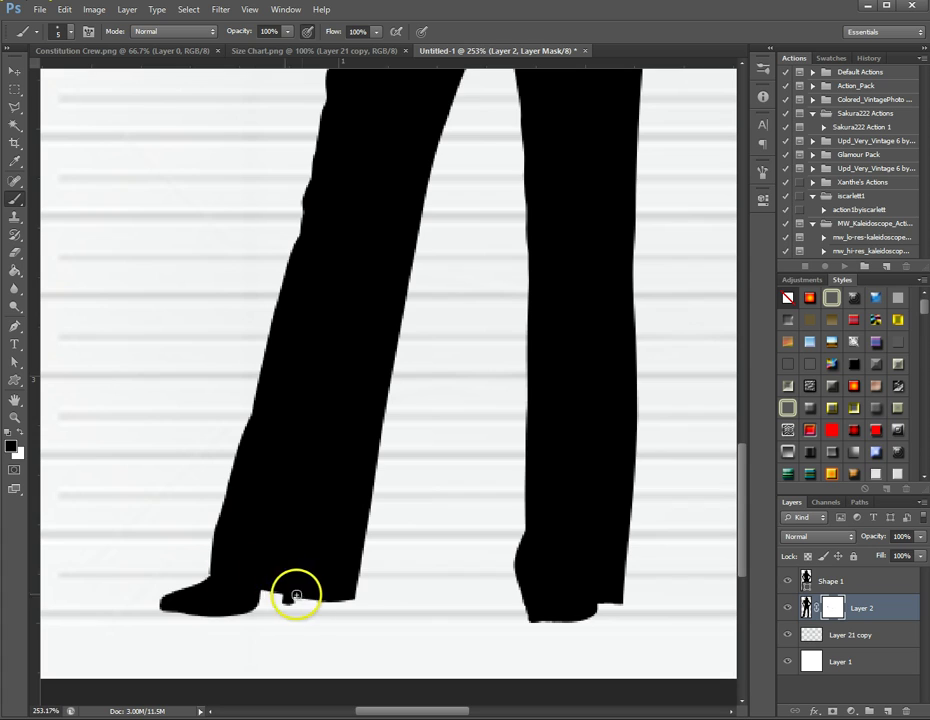
left_click_drag(318, 611, 305, 612)
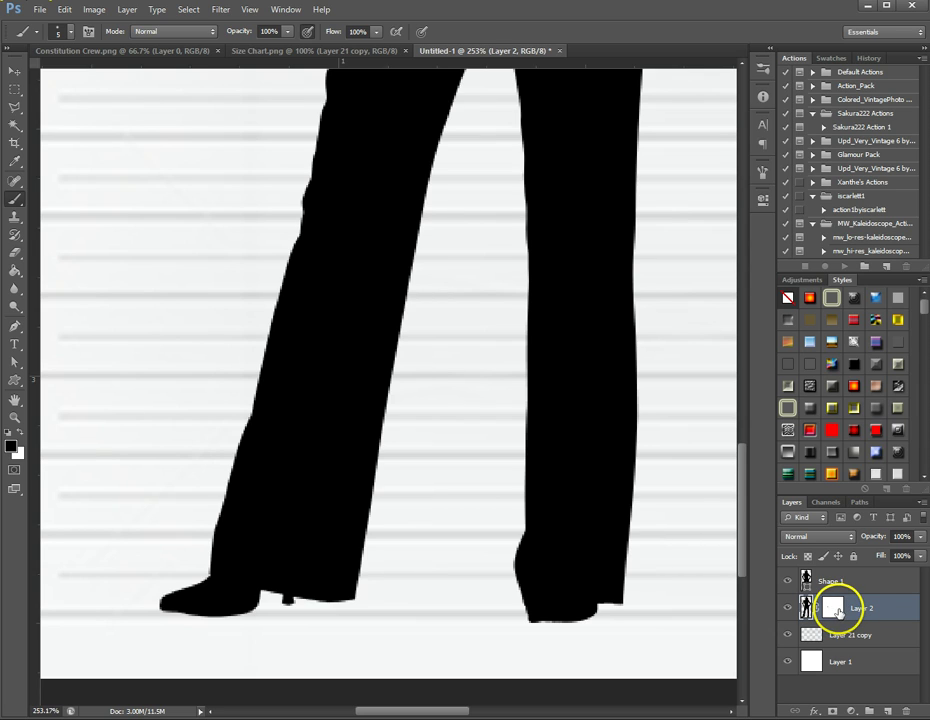
left_click(288, 598)
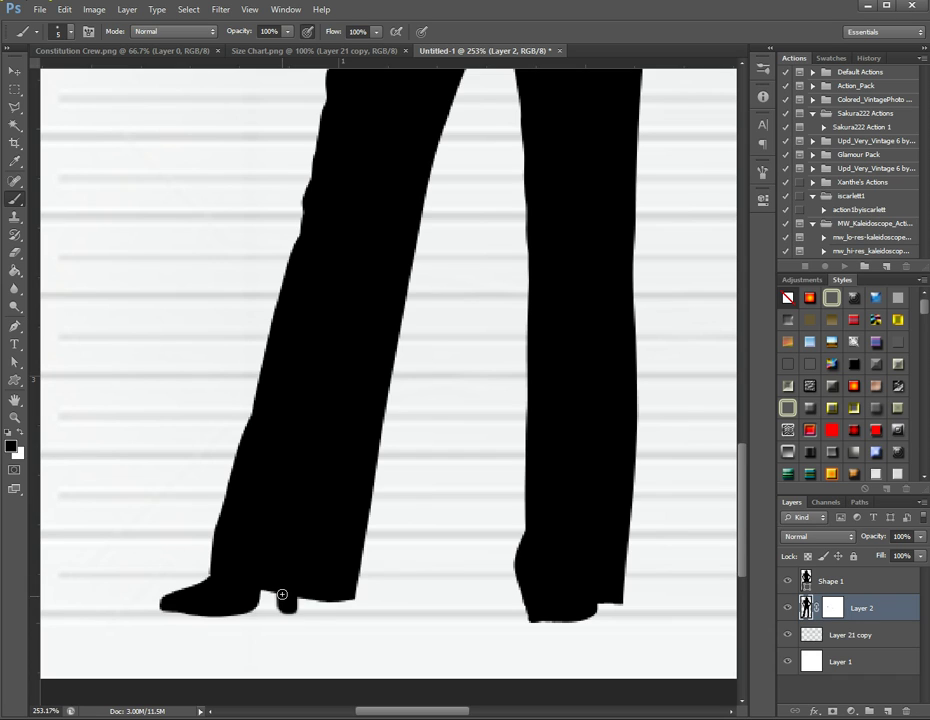
mouse_move(286, 608)
left_mouse_down()
mouse_move(288, 626)
mouse_move(279, 585)
left_mouse_up()
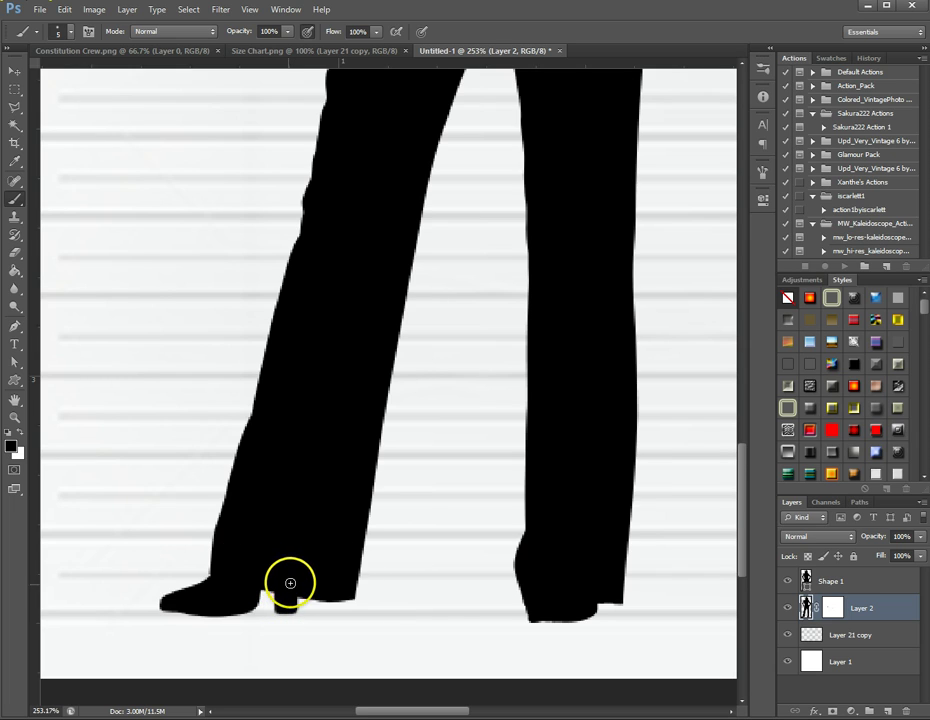
mouse_move(282, 619)
left_mouse_down()
mouse_move(264, 587)
mouse_move(274, 583)
mouse_move(283, 609)
mouse_move(252, 601)
mouse_move(245, 598)
left_mouse_up()
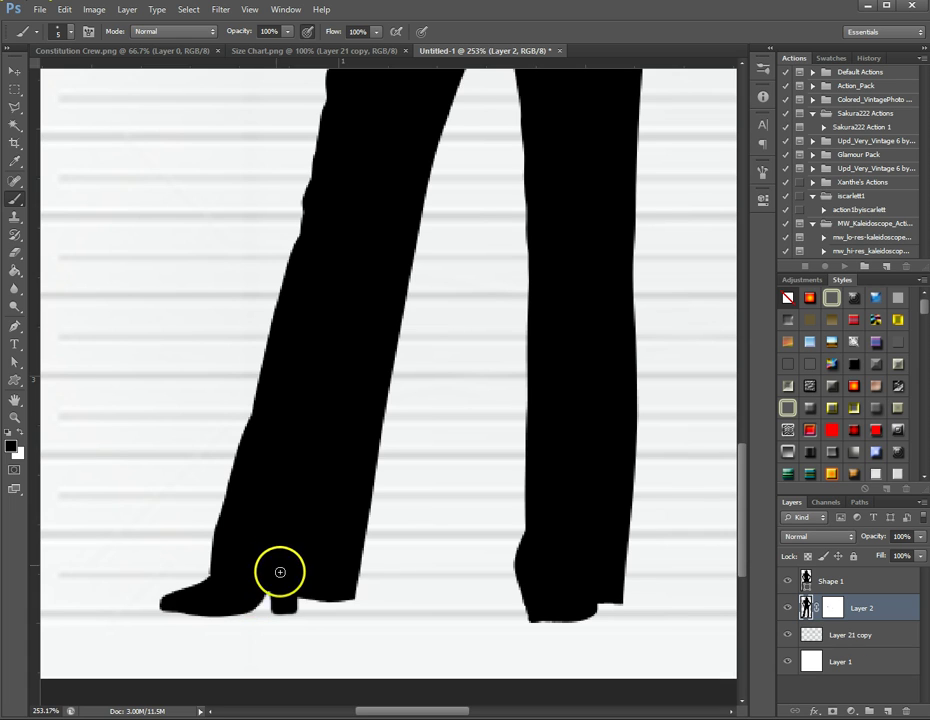
scroll(300, 664, "up", 2)
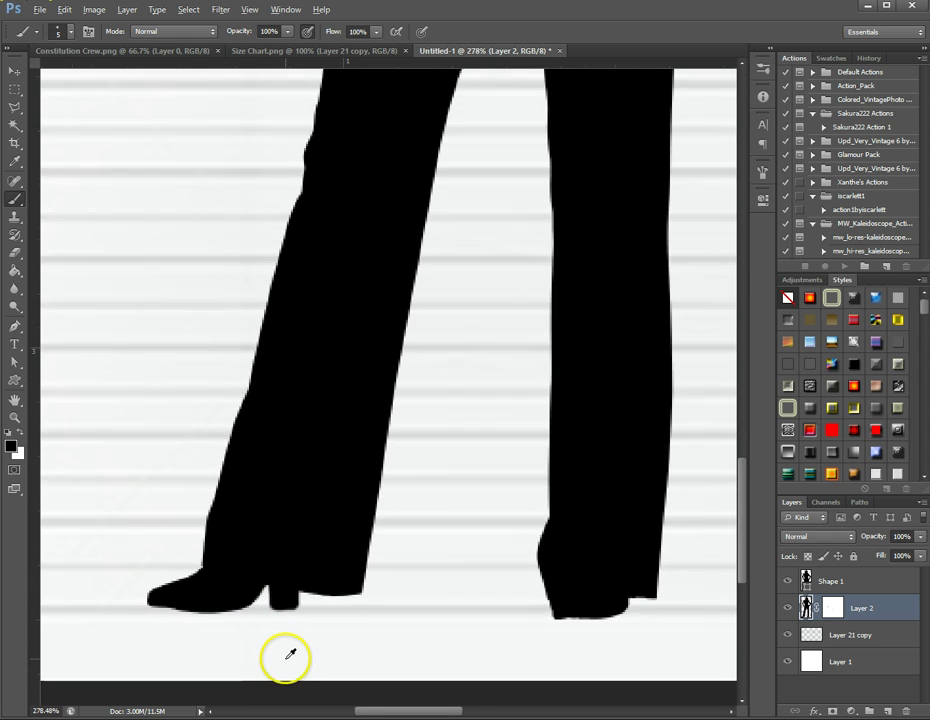
Activate the Shape 1 layer and reveal the anchor points around its lower leg and shoe with the Add Anchor Point tool.
scroll(312, 637, "down", 6)
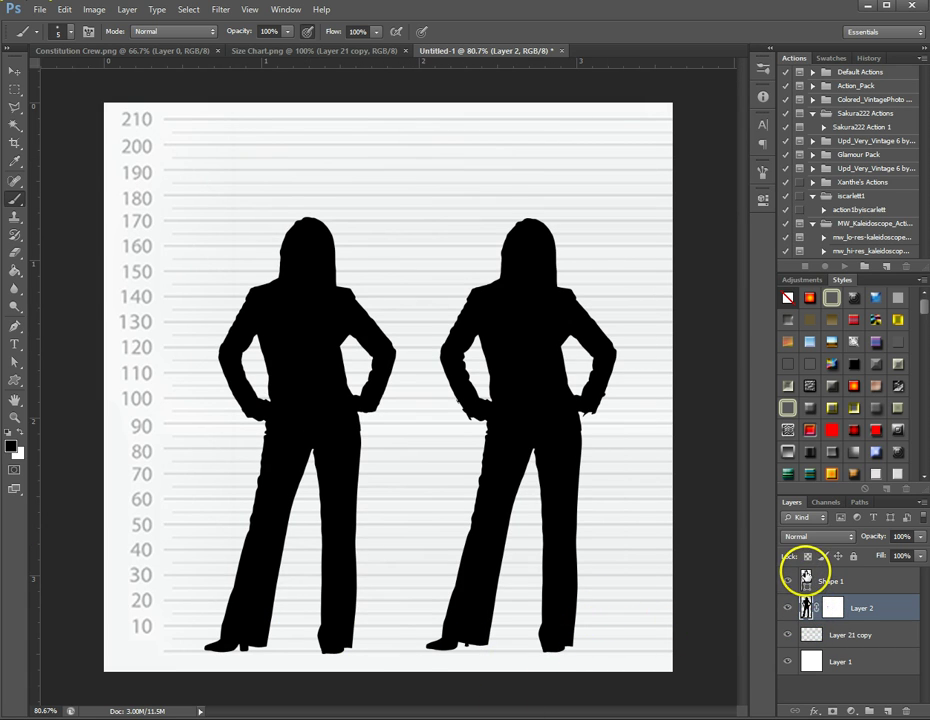
left_click(845, 584)
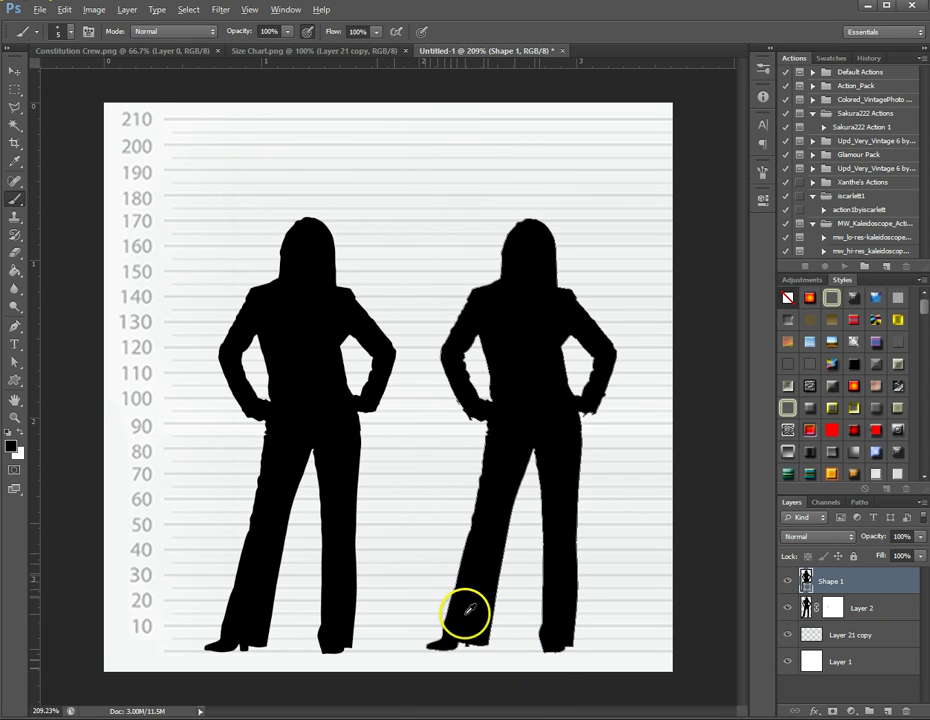
scroll(465, 617, "up", 5)
scroll(386, 592, "down", 1)
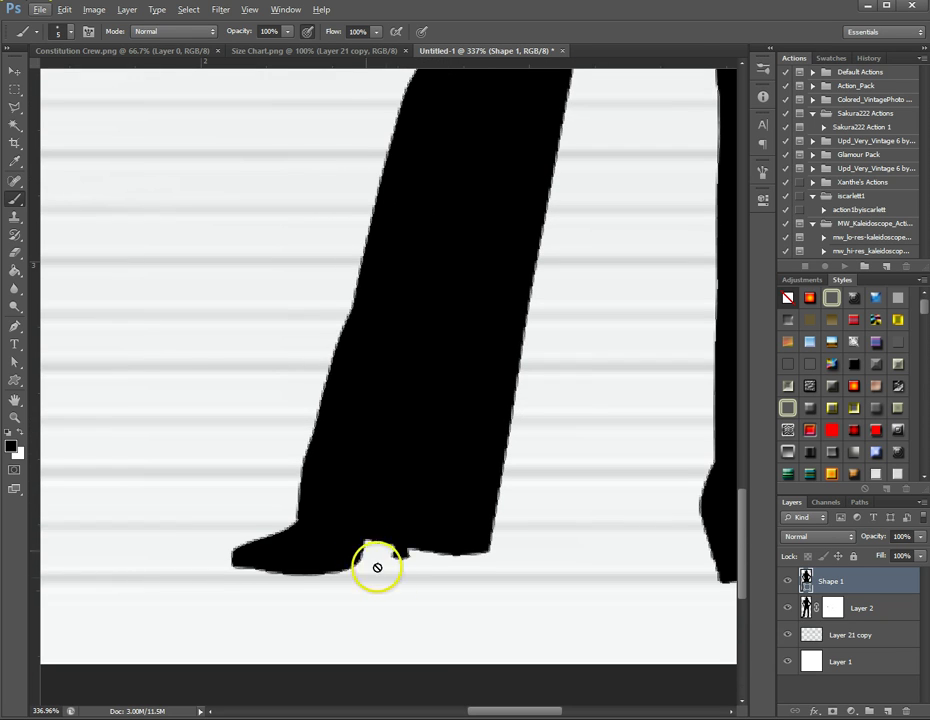
scroll(378, 562, "up", 3)
scroll(402, 562, "up", 2)
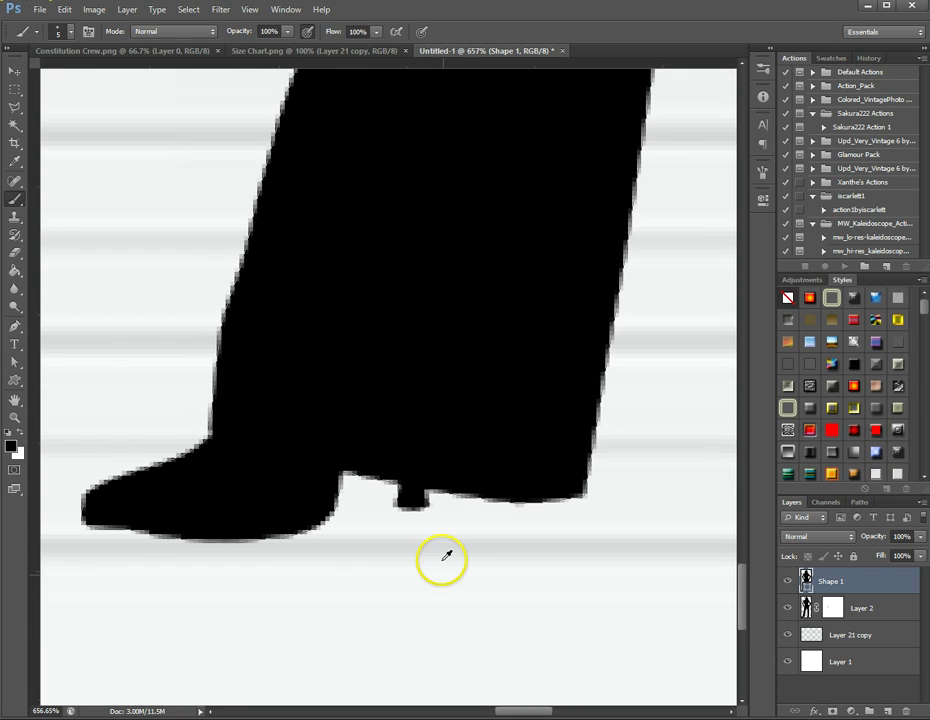
left_click(14, 328)
left_click(14, 328)
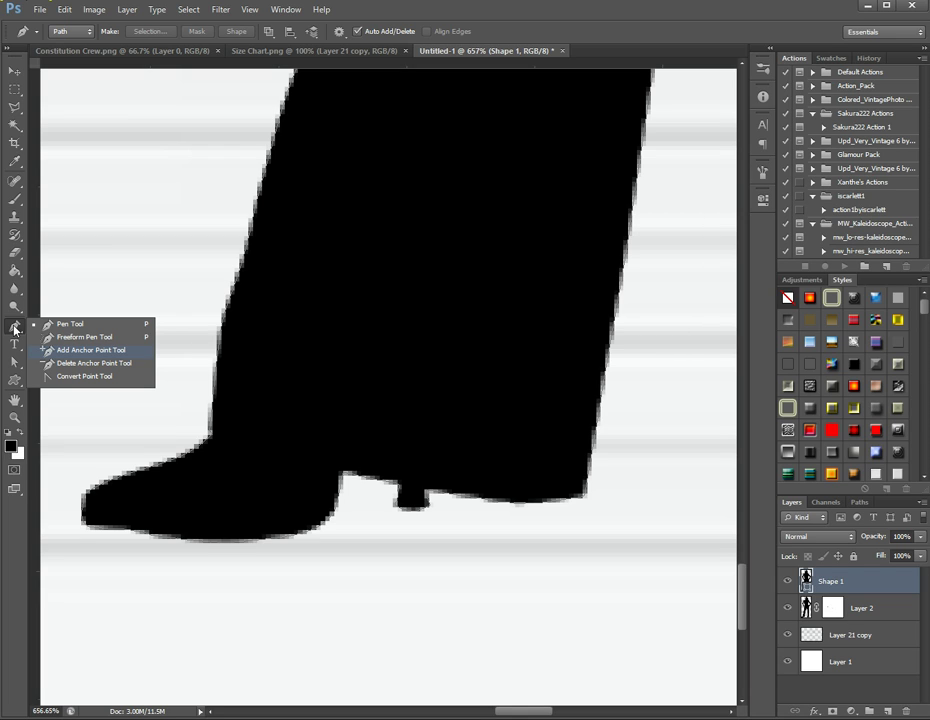
left_click(124, 355)
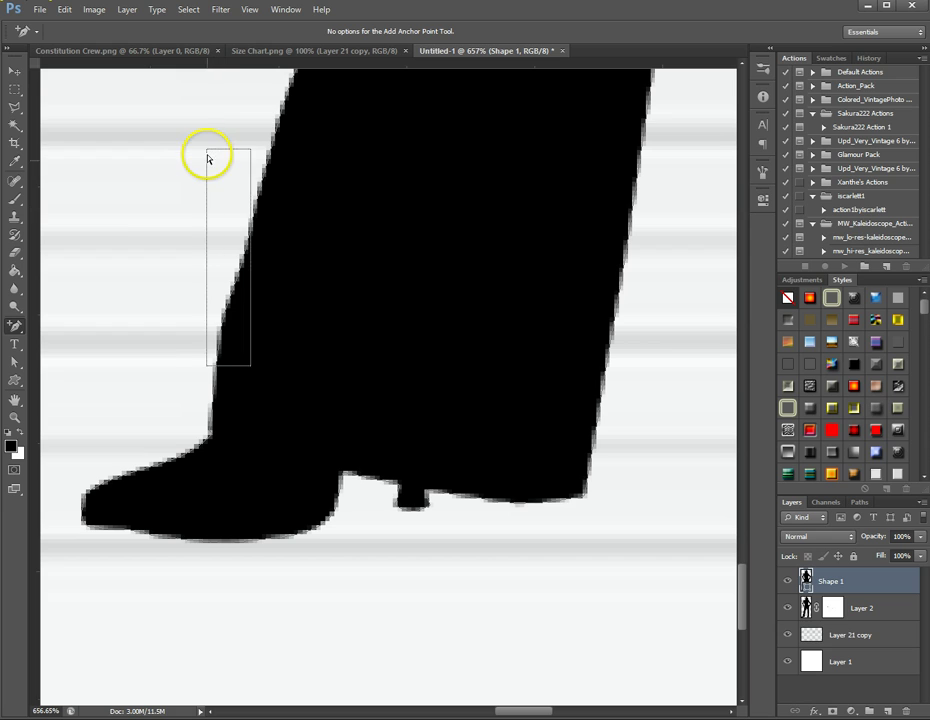
left_click_drag(208, 158, 136, 121)
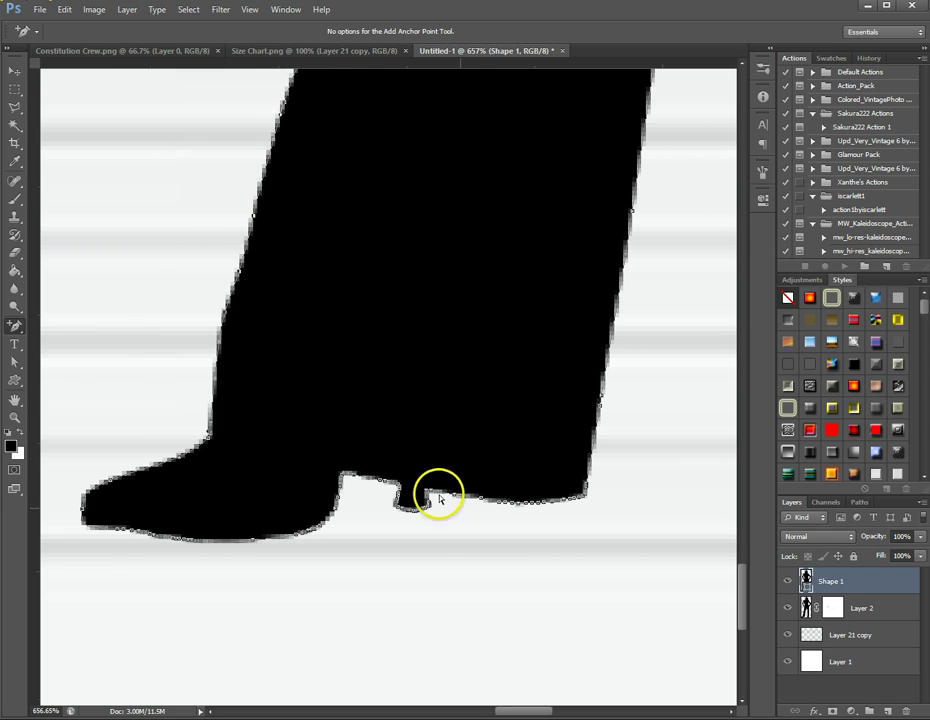
Select the anchor points along the bottom of Shape 1's short heel and nudge them down to lengthen the heel.
scroll(442, 570, "up", 5)
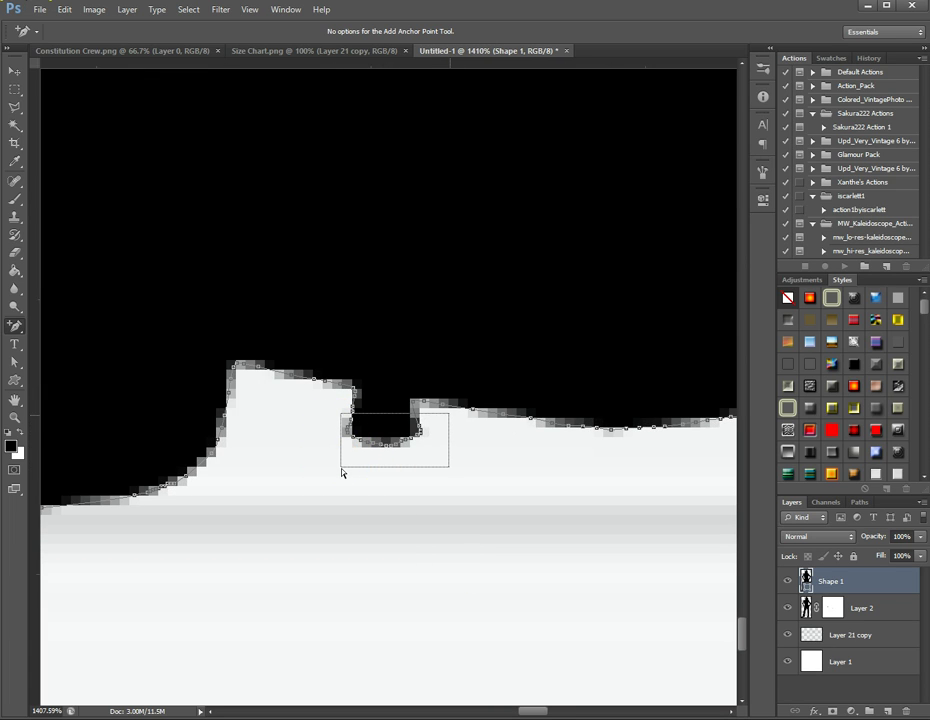
left_click_drag(342, 472, 345, 468)
mouse_move(394, 430)
left_mouse_down()
mouse_move(401, 438)
mouse_move(392, 448)
left_mouse_up()
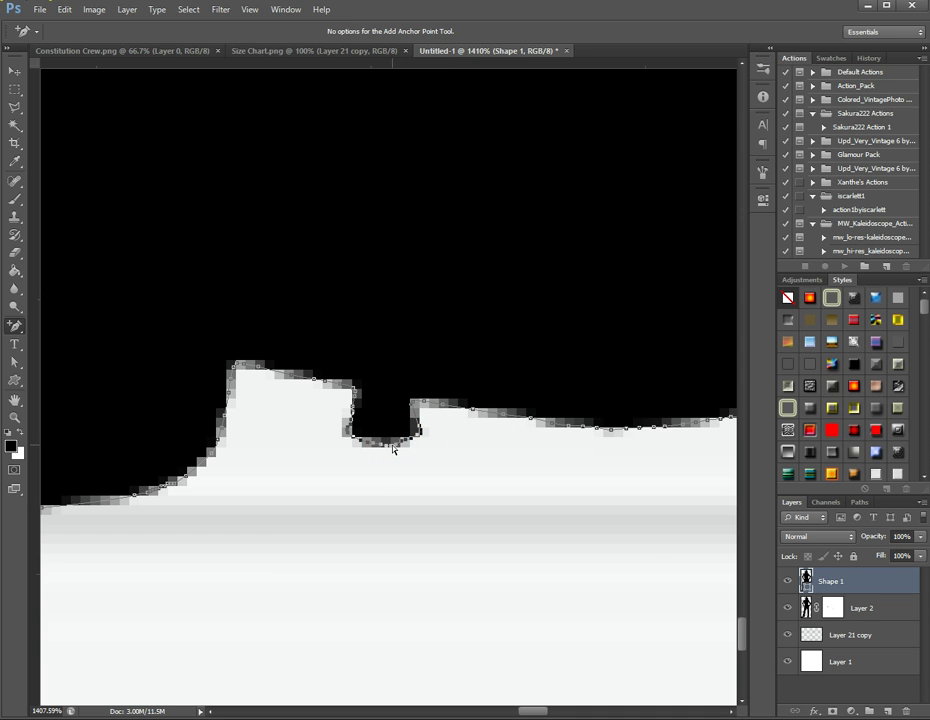
key("Down")
key("Down")
key("Down")
key("Down")
key("Down")
key("Down")
key("Down")
key("Down")
key("Down")
key("Down")
key("Down")
key("Down")
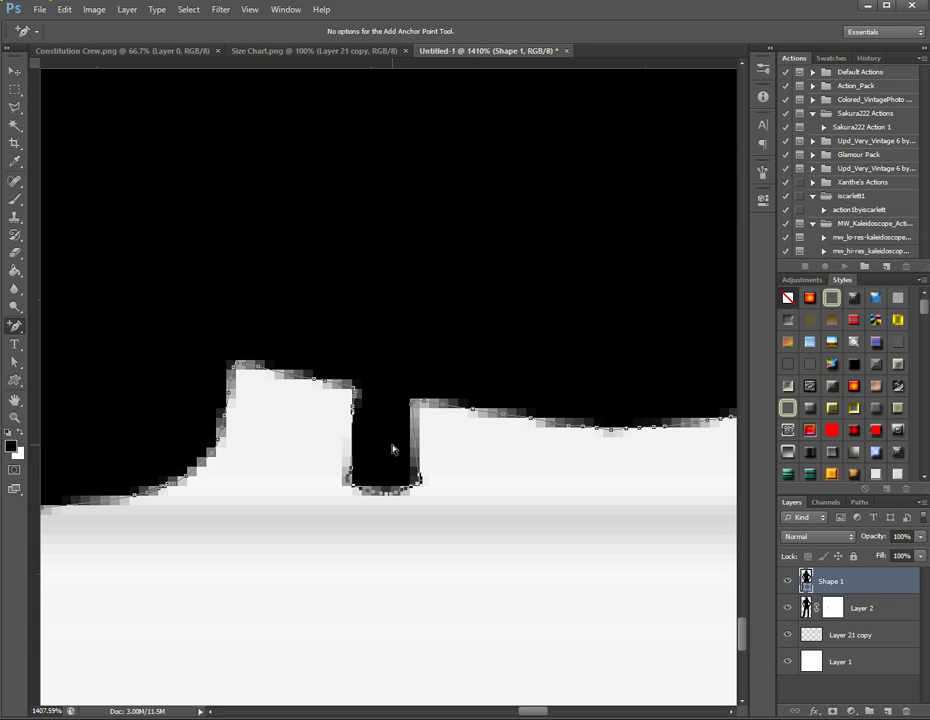
key("Down")
key("Down")
key("Down")
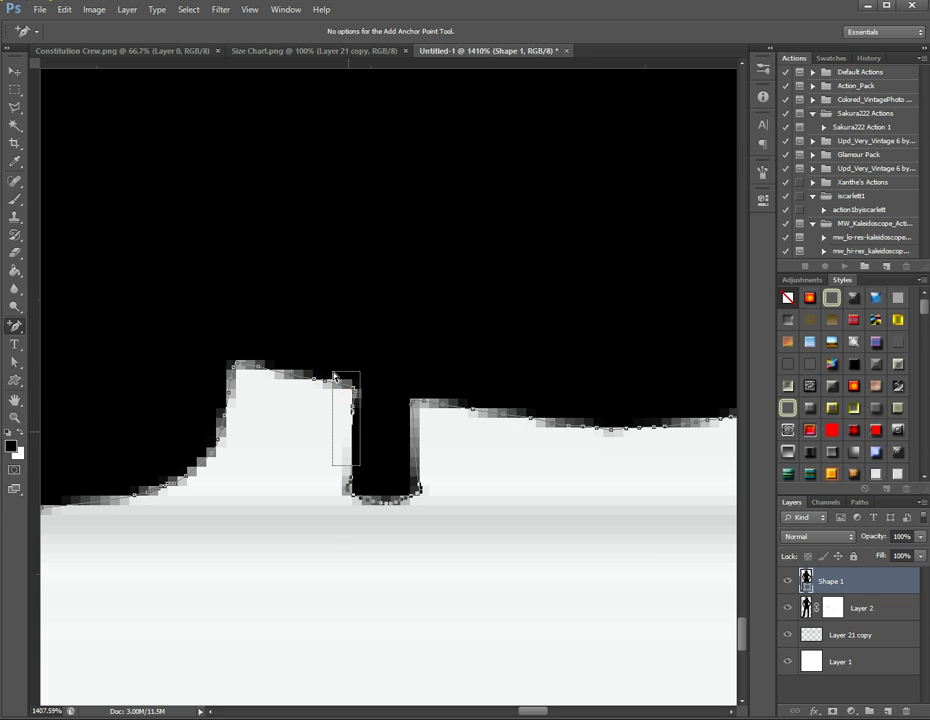
Select the anchor points along the heel's toe-facing edge and nudge them toward the toe to widen the heel.
left_click(380, 490)
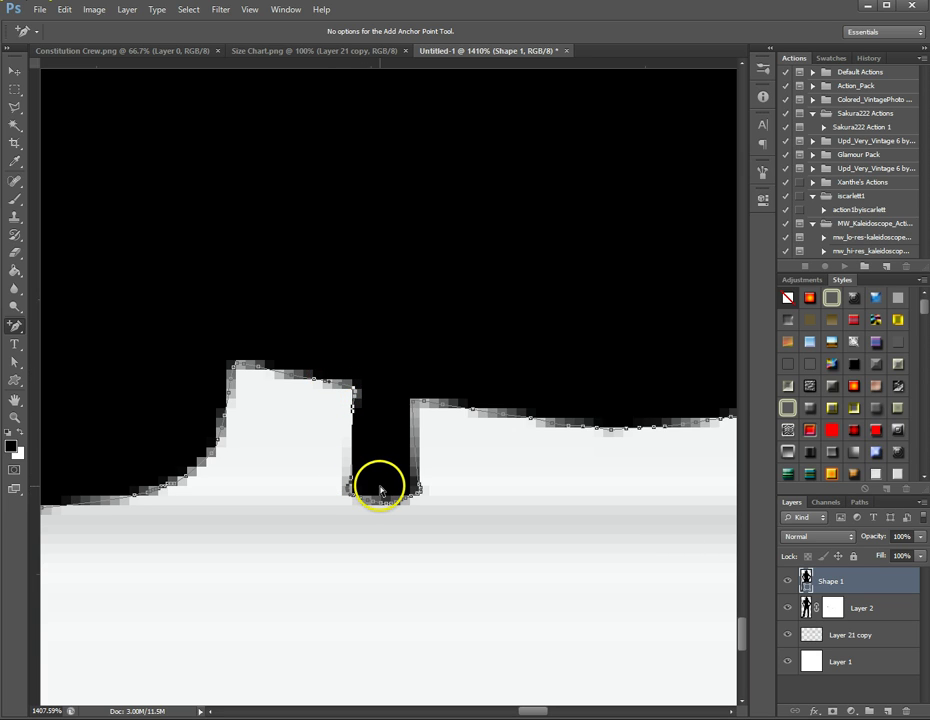
left_click_drag(380, 490, 397, 443)
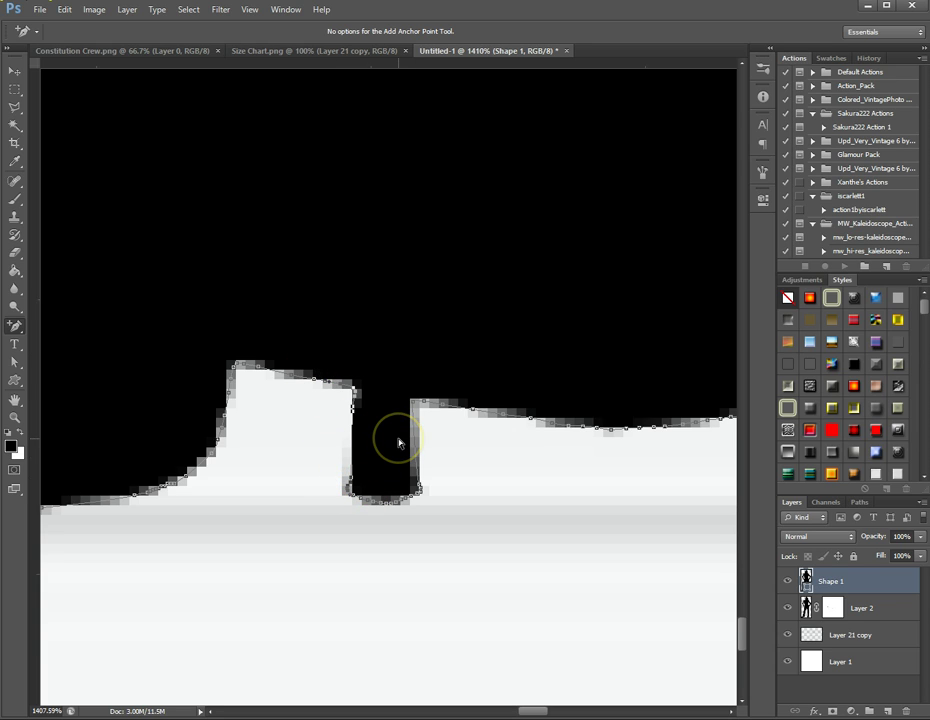
key("Left")
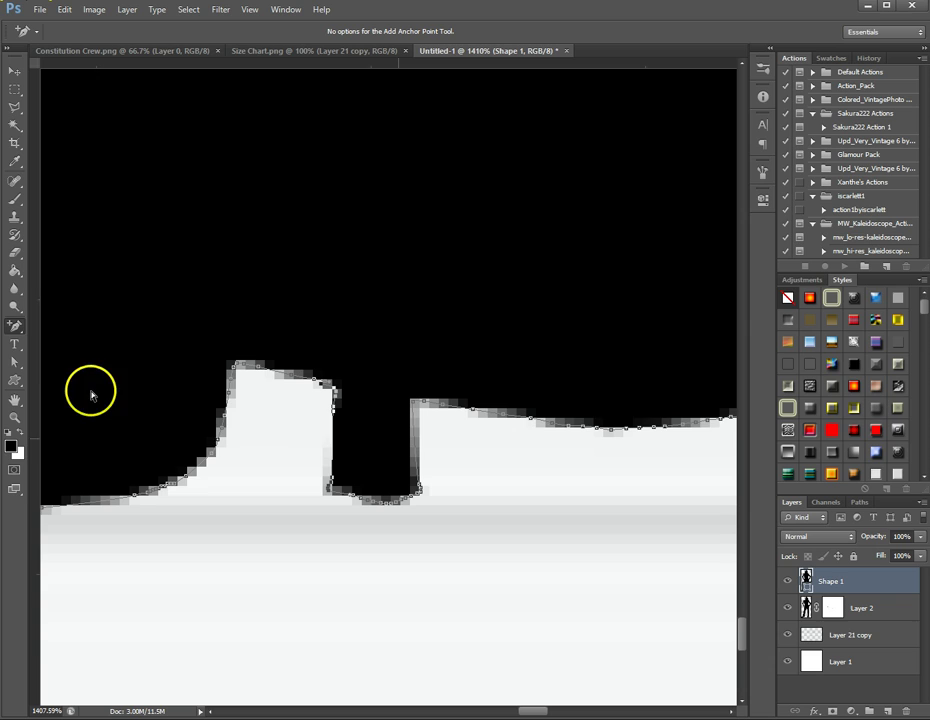
Remove surplus anchor points along the heel's toe-facing edge with the Delete Anchor Point tool.
left_click(16, 327)
left_click(92, 363)
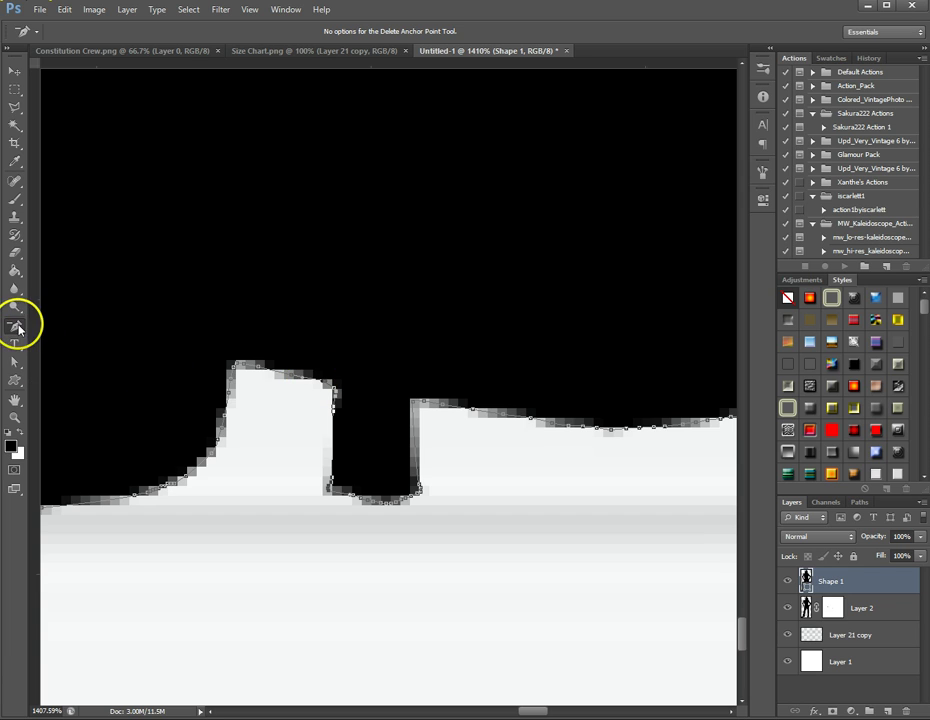
right_click(21, 330)
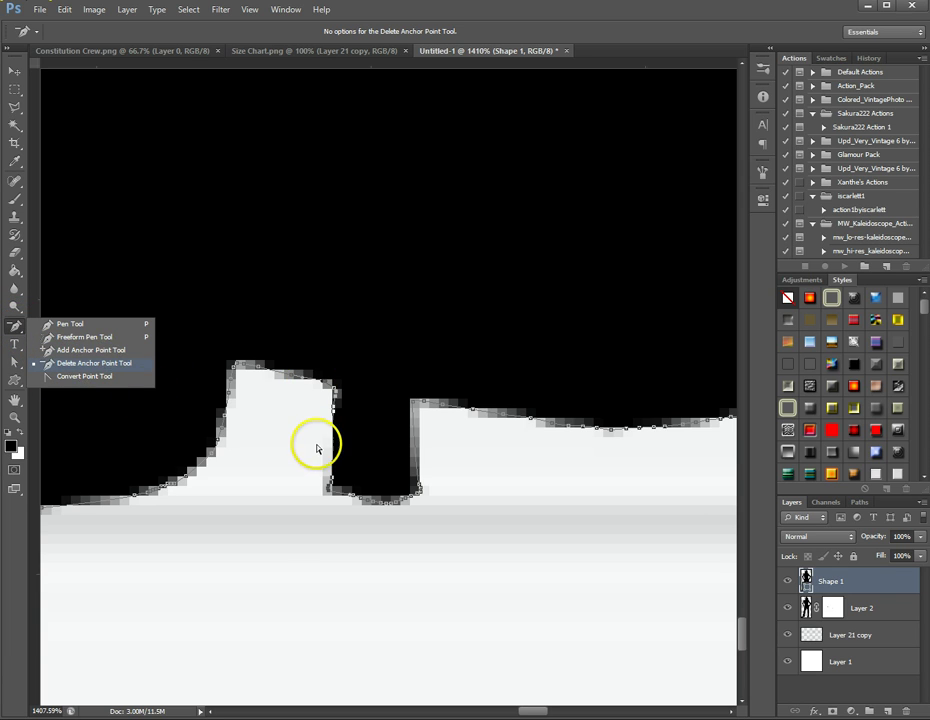
left_click(335, 396)
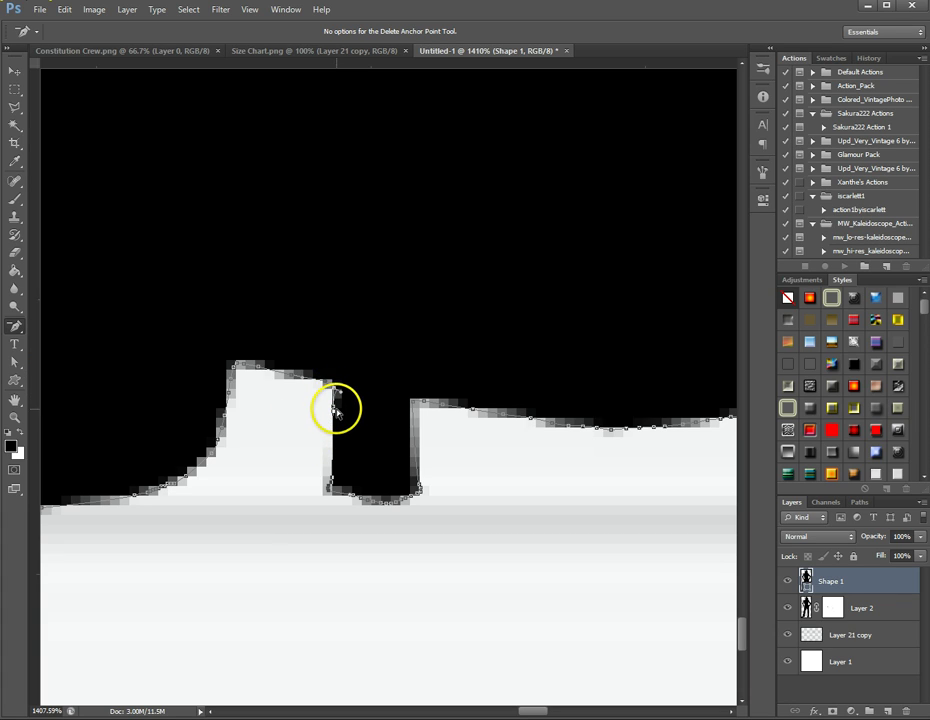
left_click_drag(336, 405, 334, 486)
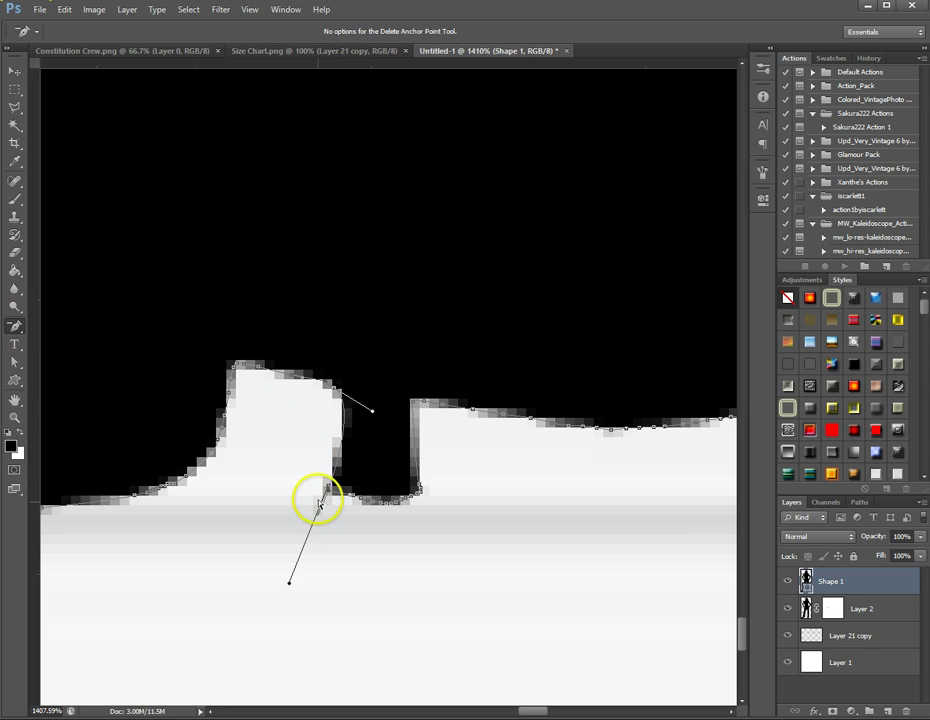
Adjust the direction handles and points on the heel's toe-facing edge with the Add Anchor Point tool to straighten it.
left_click(15, 327)
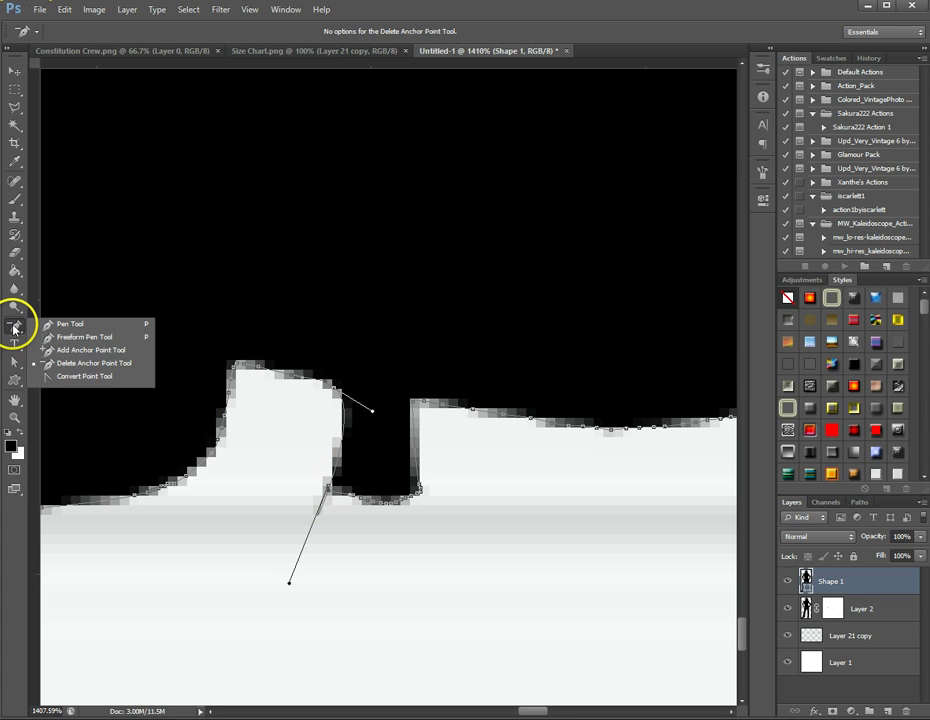
left_click(75, 350)
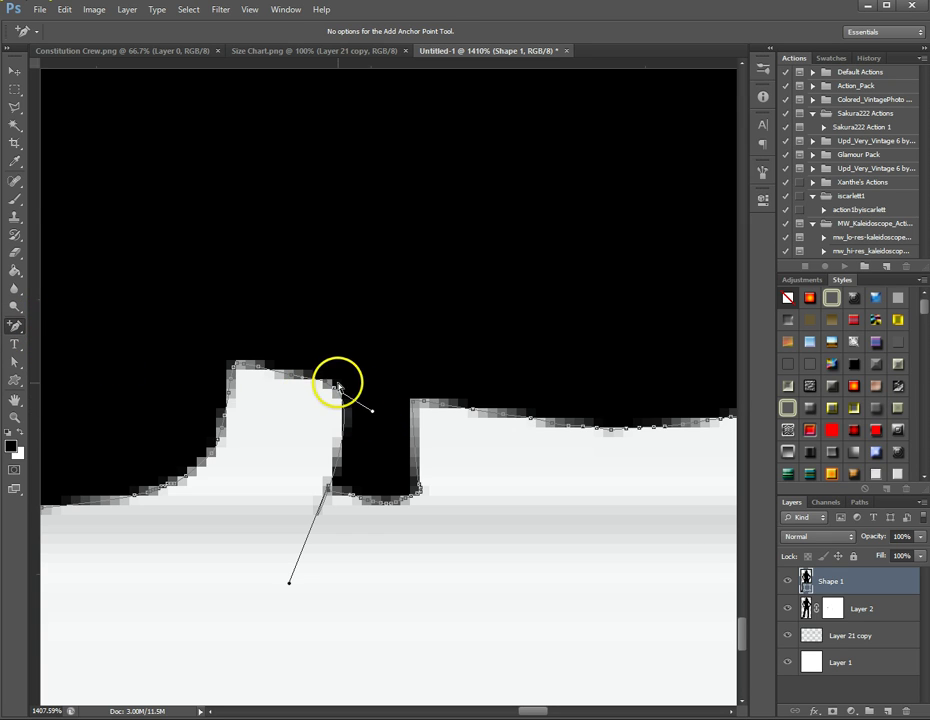
left_click_drag(345, 410, 374, 414)
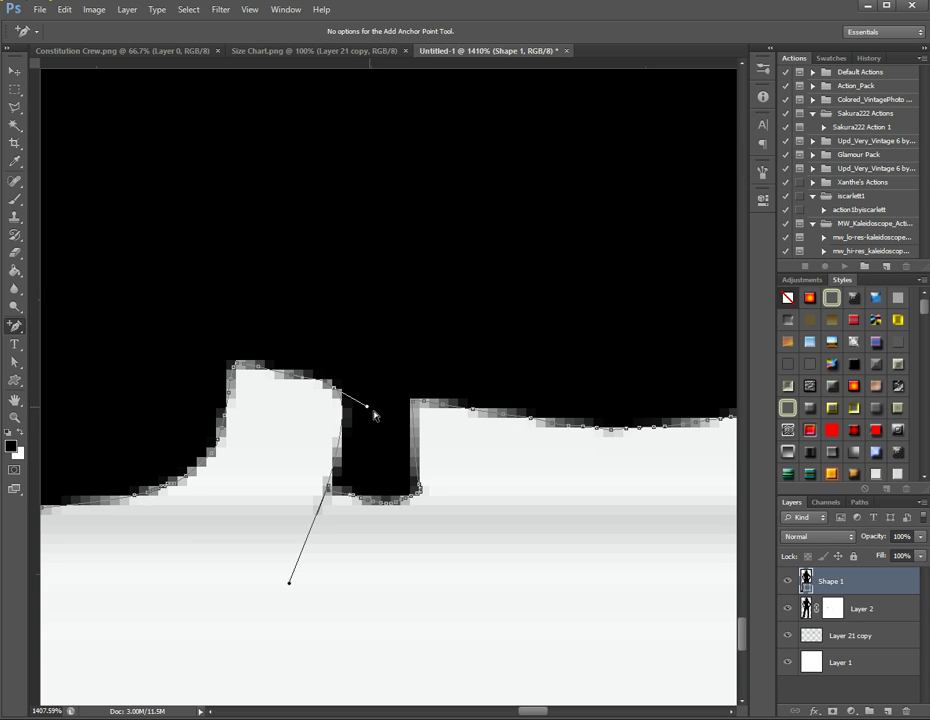
left_click_drag(289, 583, 327, 487)
left_click(341, 394)
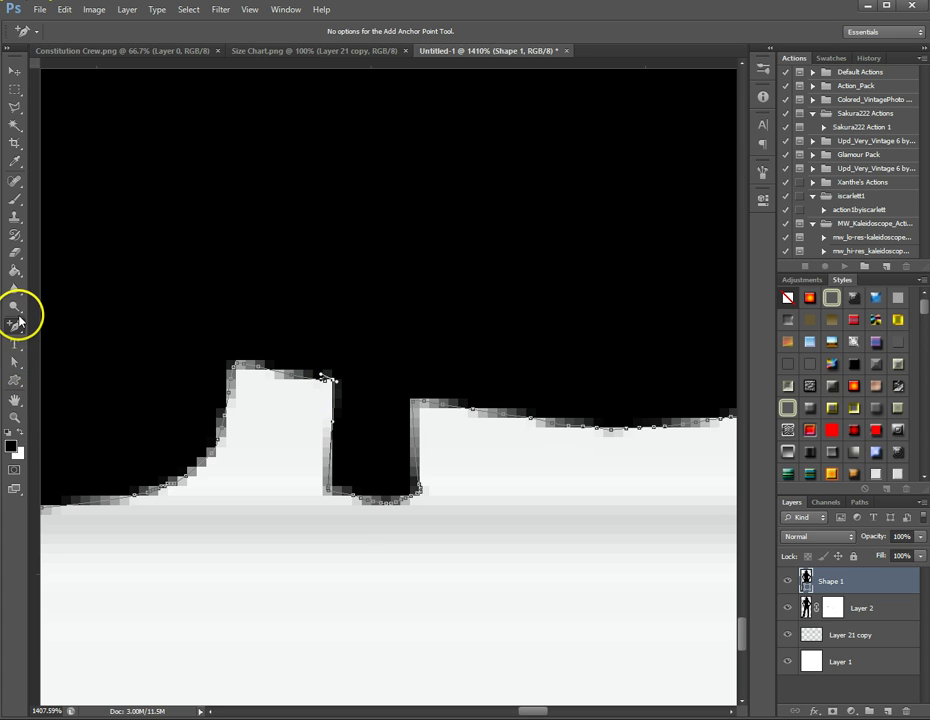
Delete the stray anchor point at the upper corner where the heel's toe-facing edge meets the trouser hem.
left_click(19, 325)
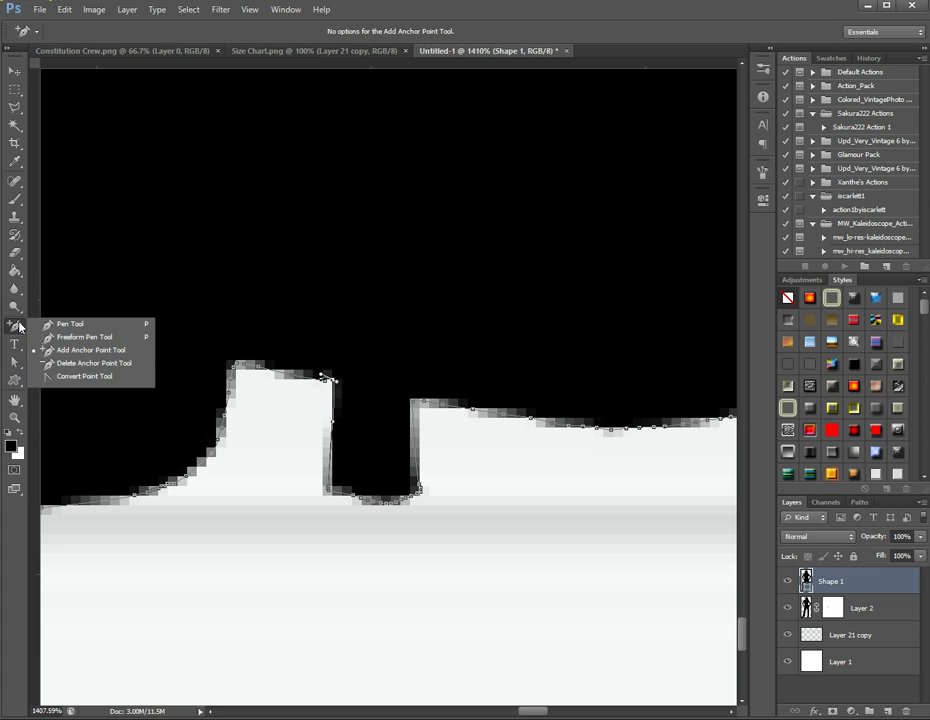
left_click(90, 363)
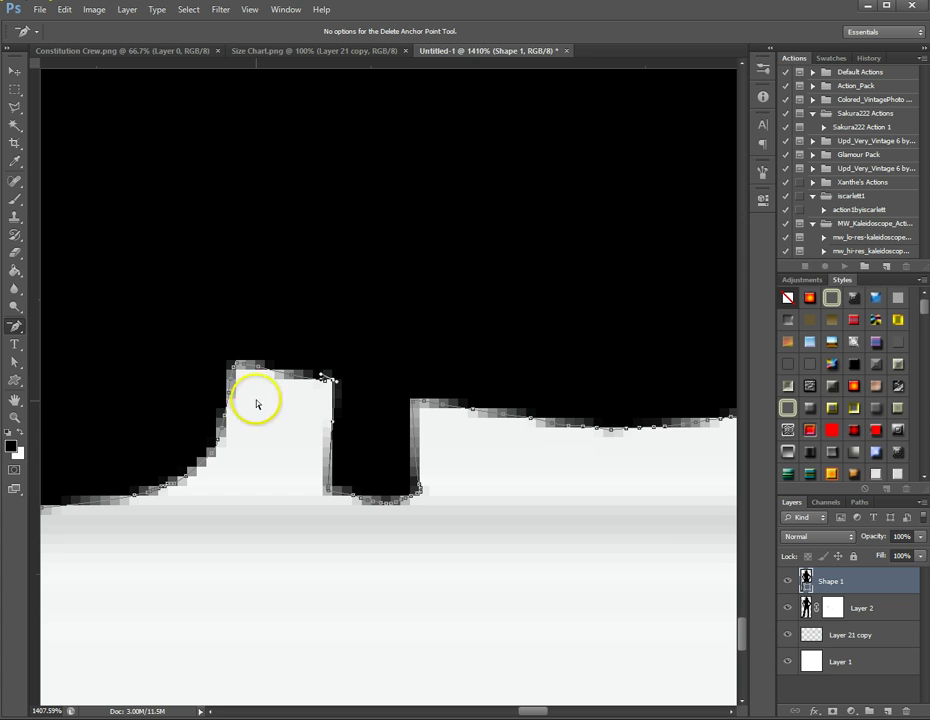
left_click(323, 378)
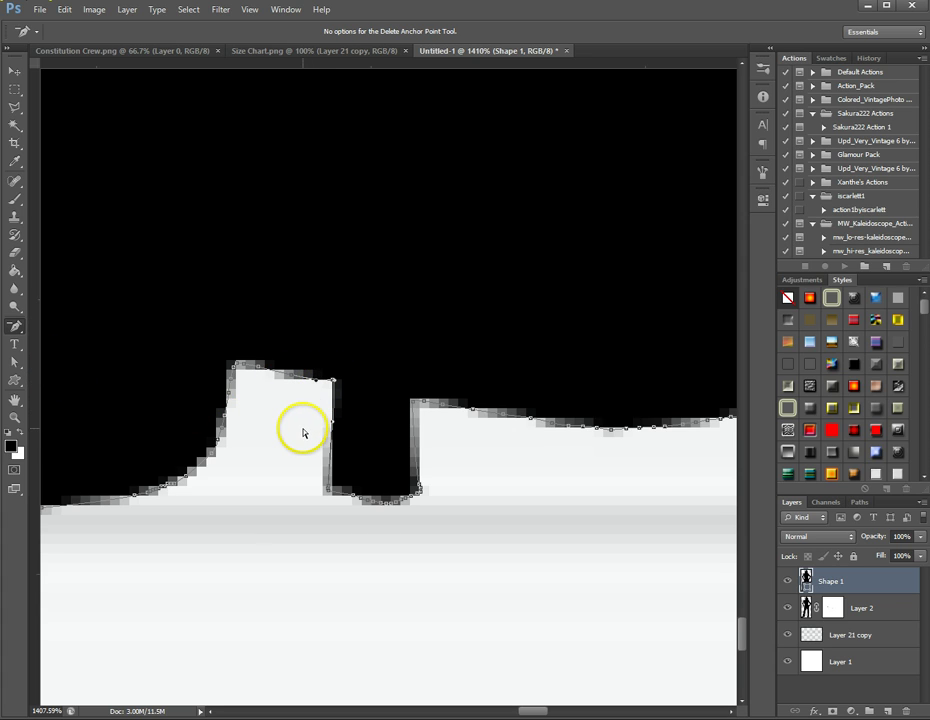
left_click(15, 417)
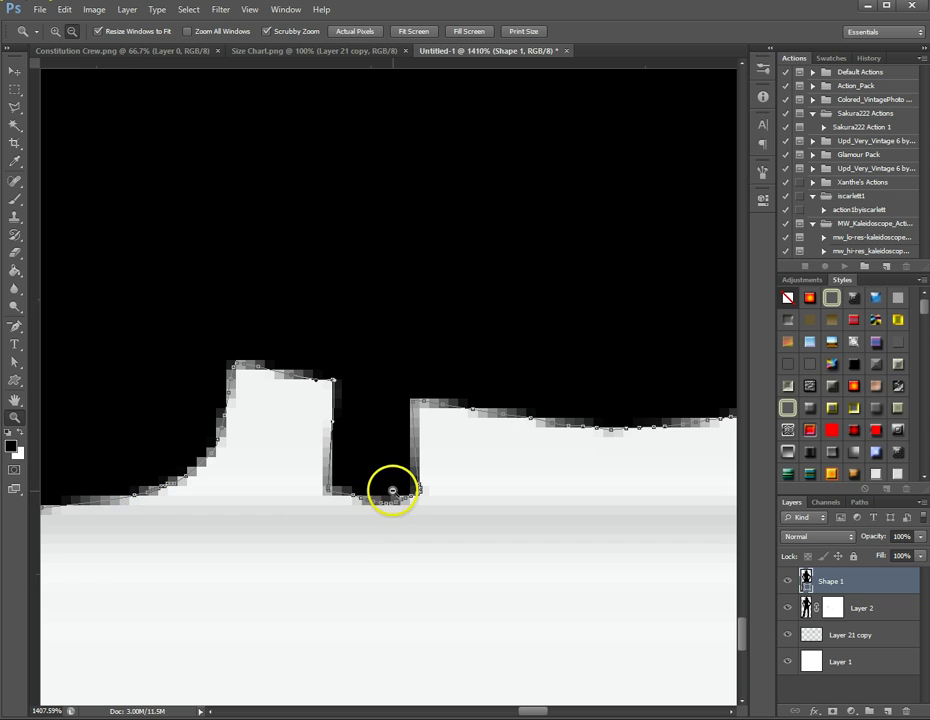
left_click(392, 490, "alt")
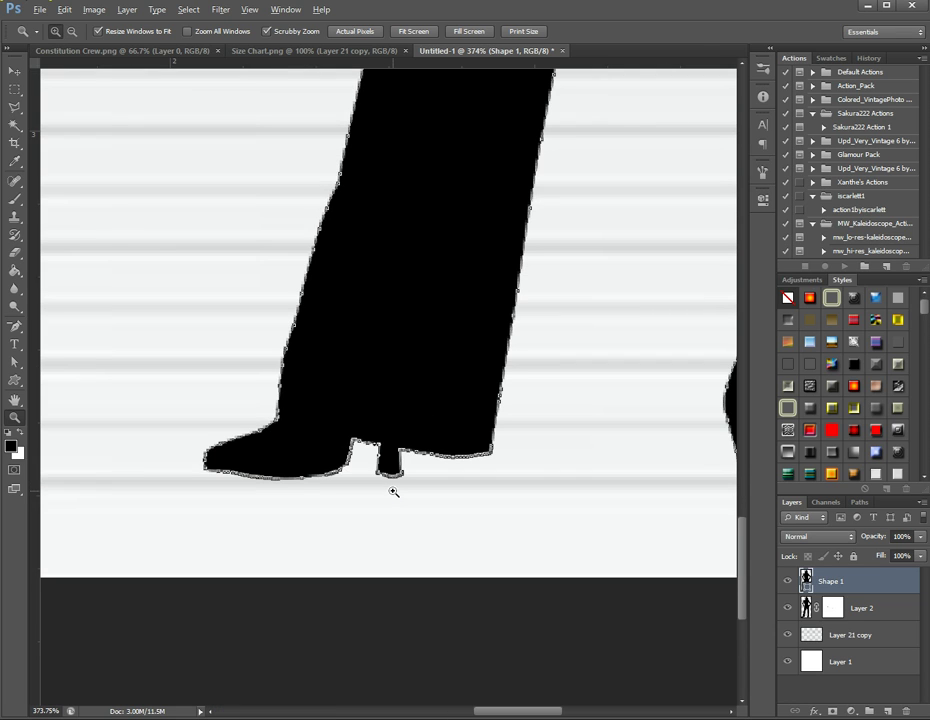
left_click(345, 224)
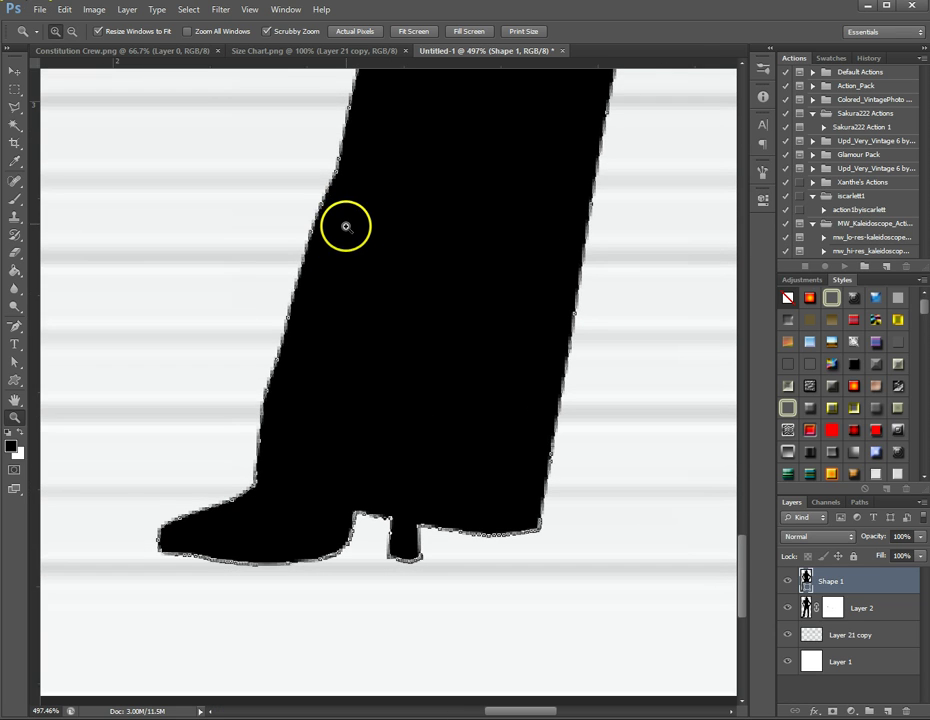
left_click(370, 282, "alt")
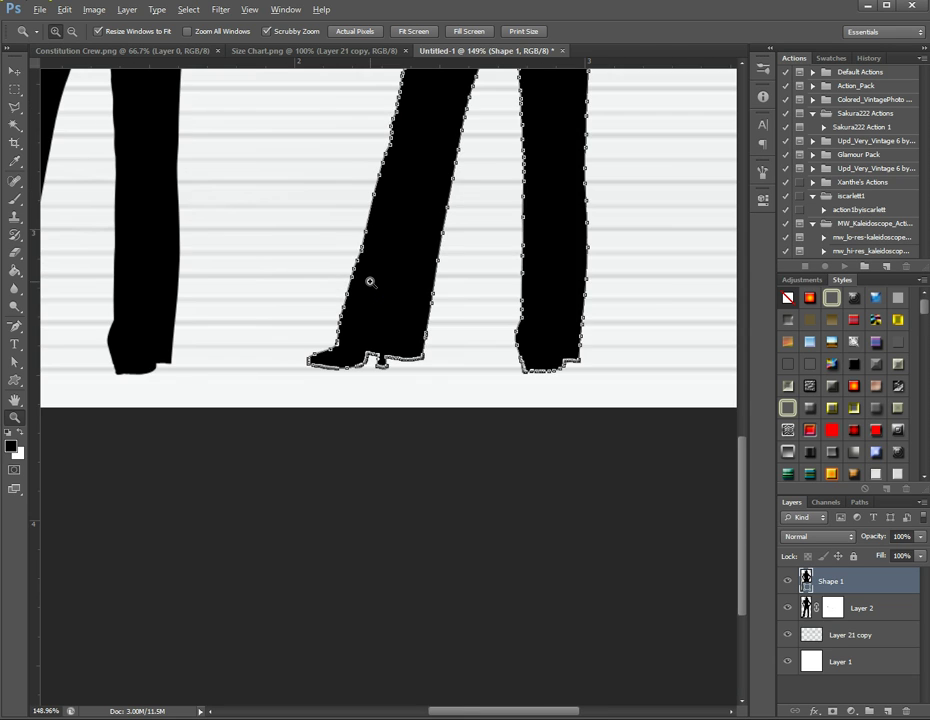
Add a new layer on top of the stack, and nudge the Shape 1 silhouette right to the chart's edge.
key("alt")
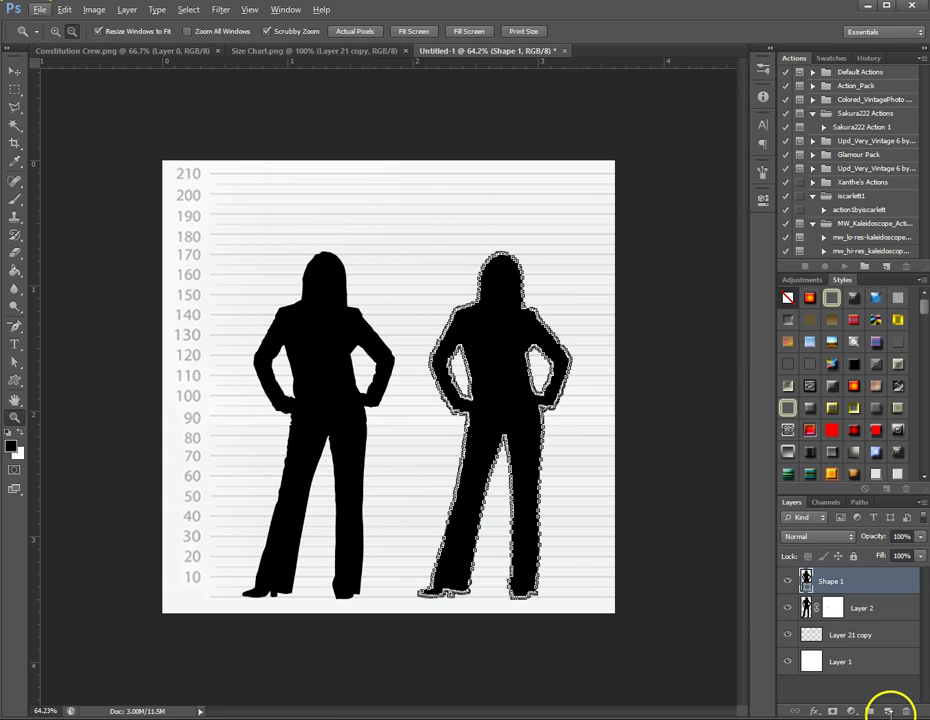
left_click(889, 710)
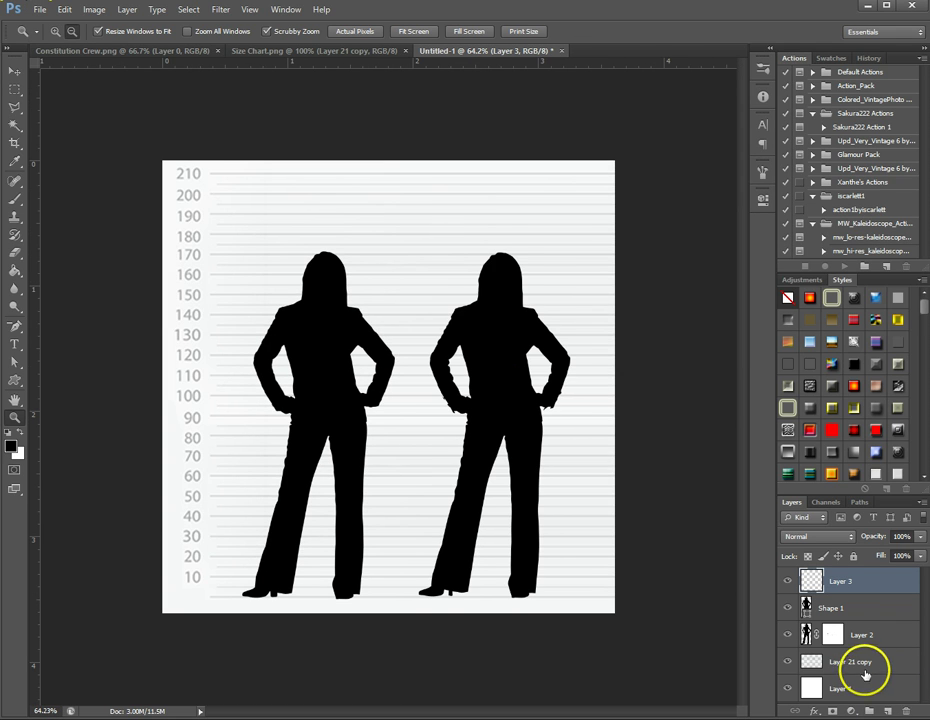
left_click(881, 615)
left_click(15, 70)
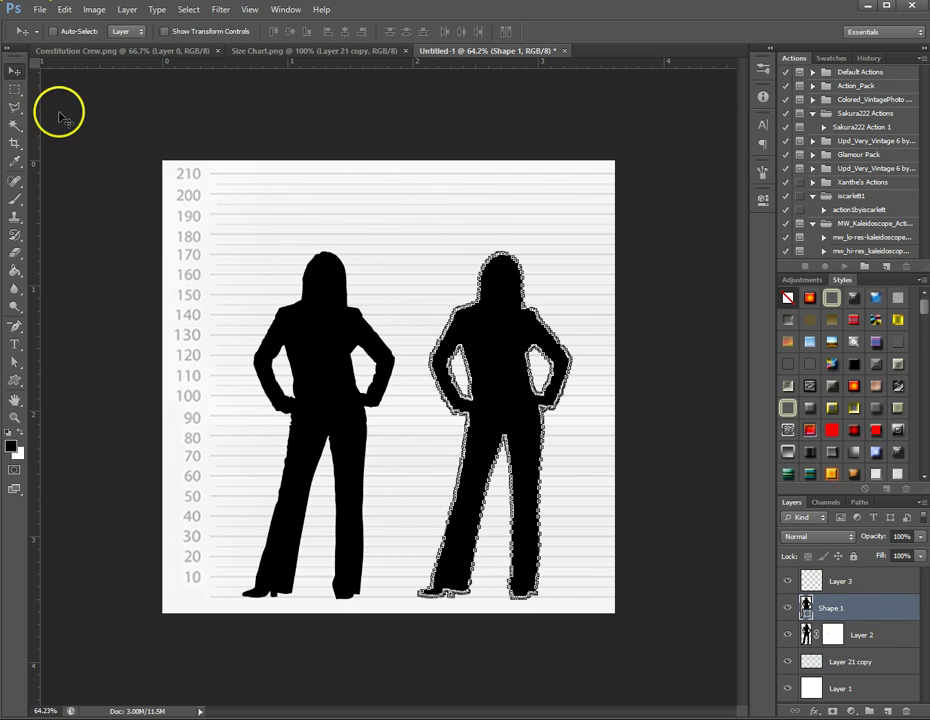
key("shift+Right")
key("shift+Right")
key("shift+Right")
key("shift+Right")
key("shift+Right")
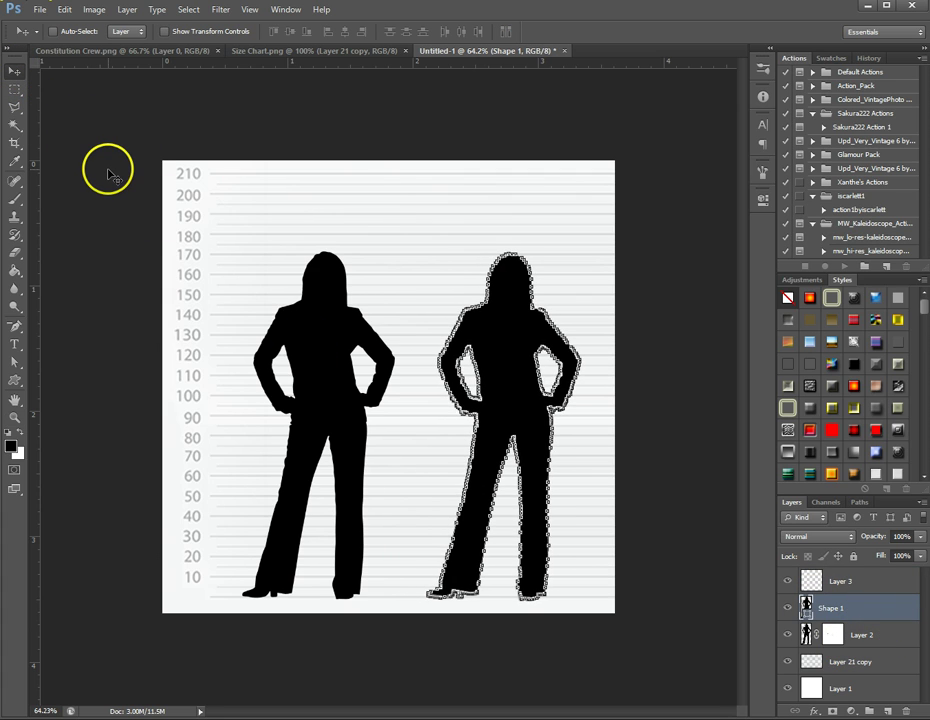
key("shift+Right")
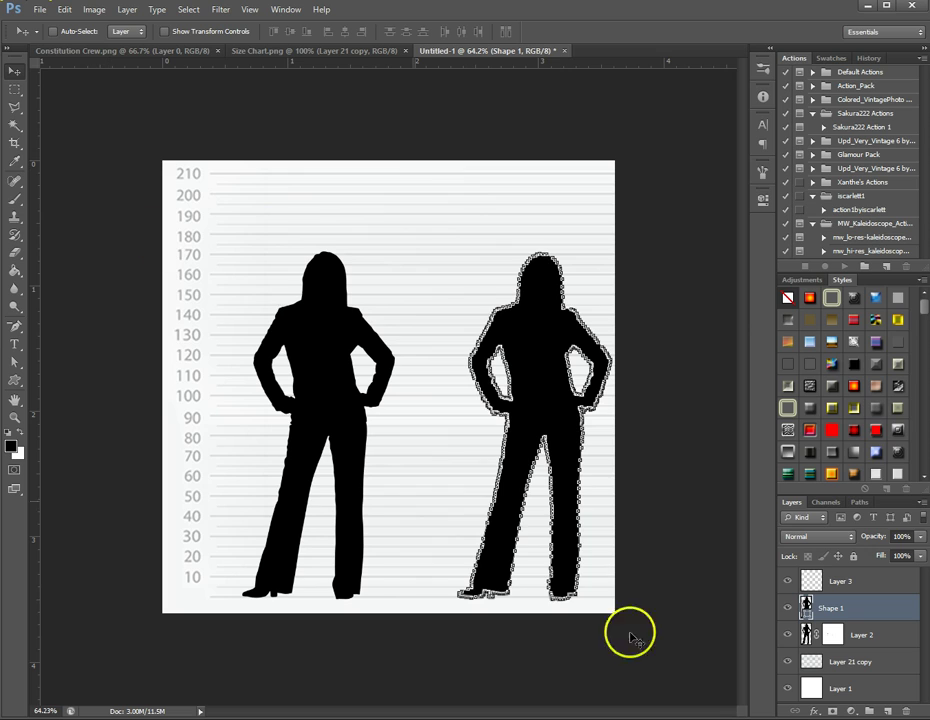
Nudge the masked Layer 2 silhouette right until it stands close beside the Shape 1 silhouette.
left_click(858, 636)
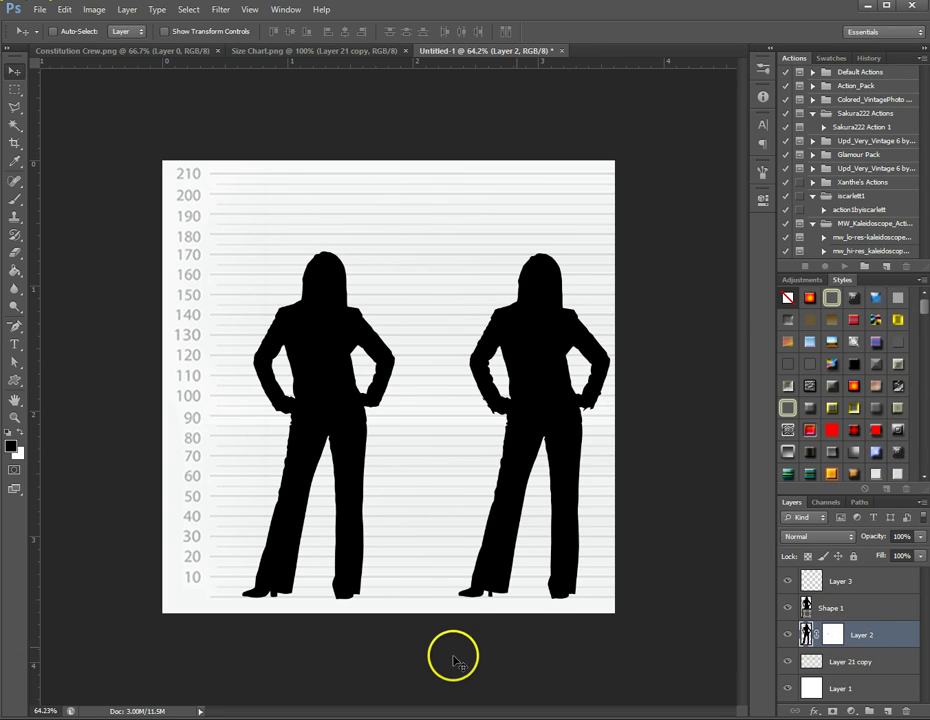
key("shift+Right")
key("shift+Right")
key("shift+Right")
key("shift+Right")
key("shift+Right")
key("shift+Right")
key("shift+Right")
key("shift+Right")
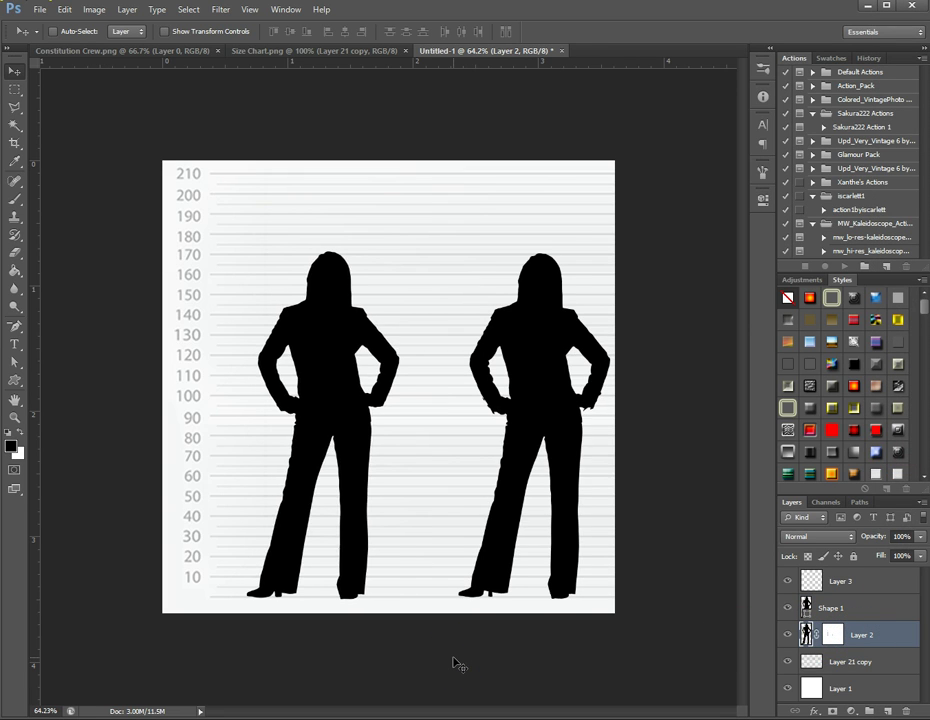
key("shift+Right")
key("shift+Right")
key("shift+Right")
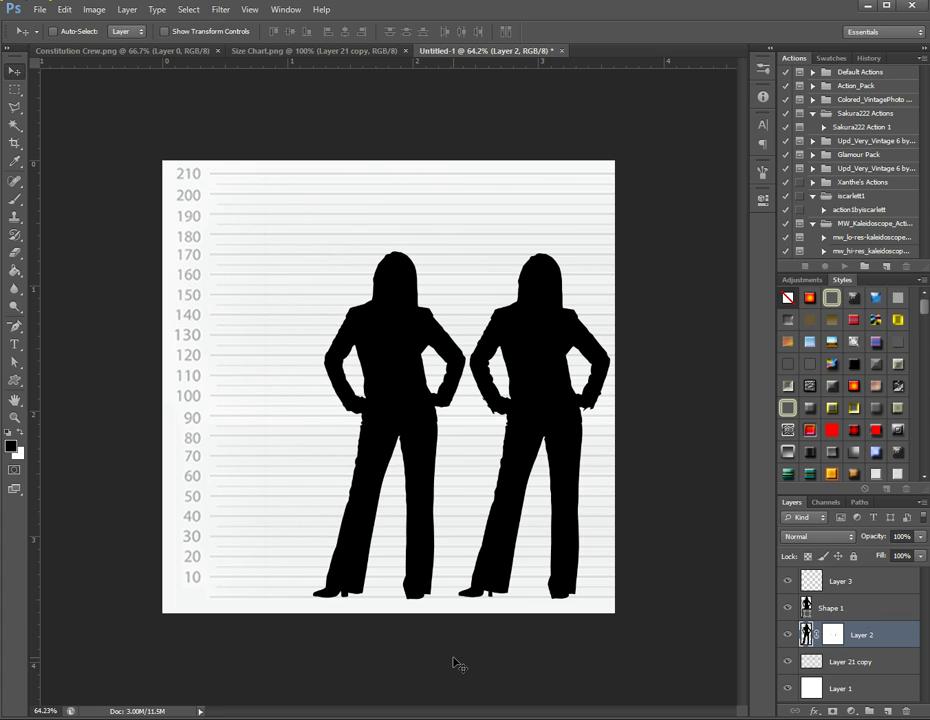
key("Right")
key("Right")
key("Right")
key("Right")
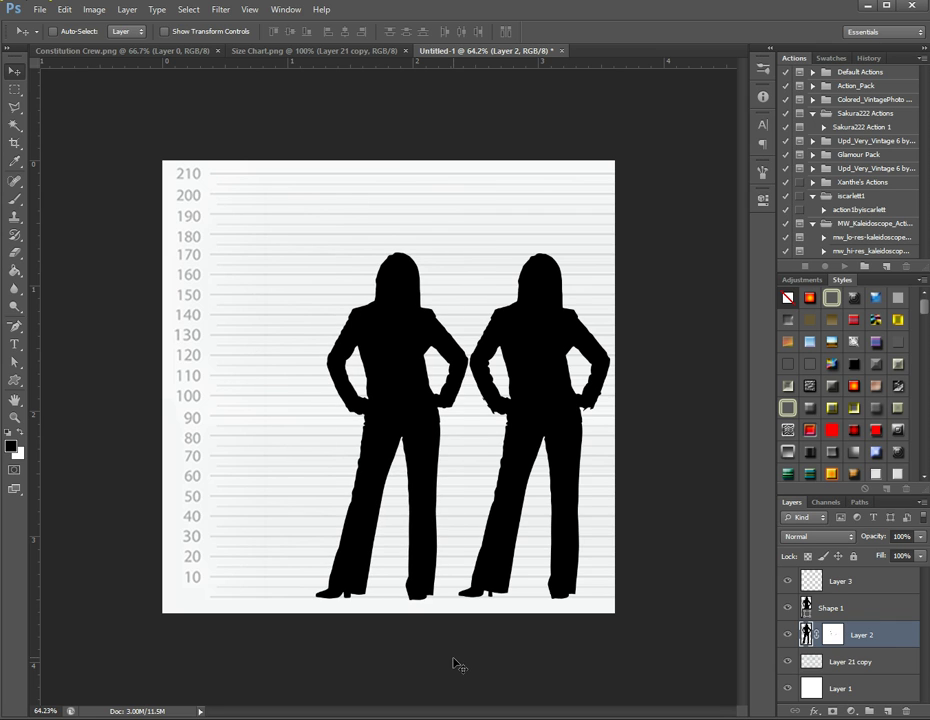
Add a layer above Shape 1 and draw the woman custom shape on it as a path, about 1.02 by 2.31 cm, beside the scale numbers.
left_click(900, 608)
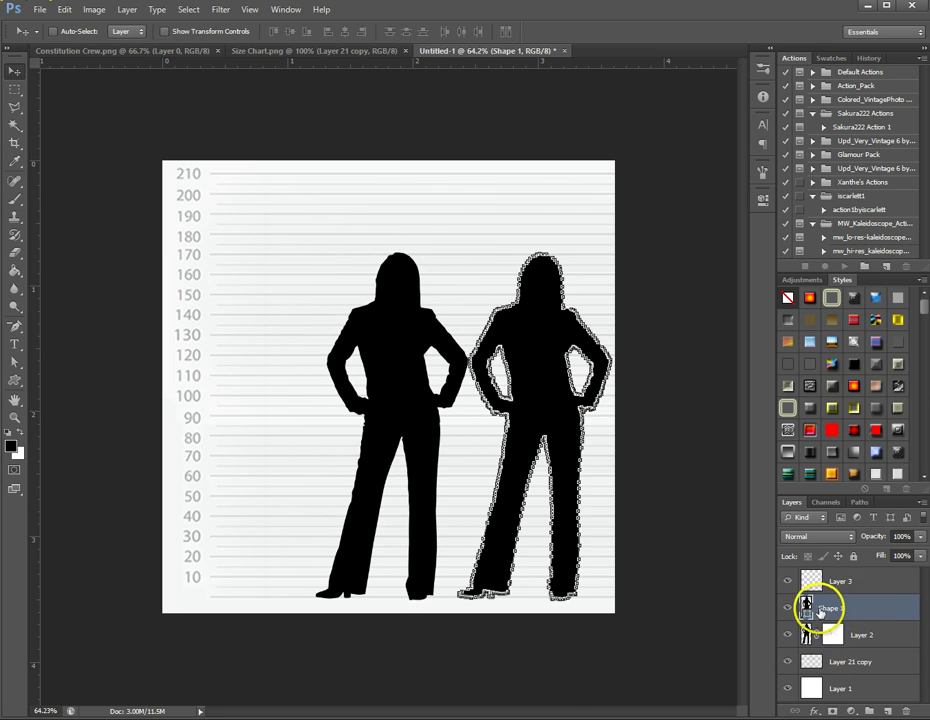
left_click(893, 711)
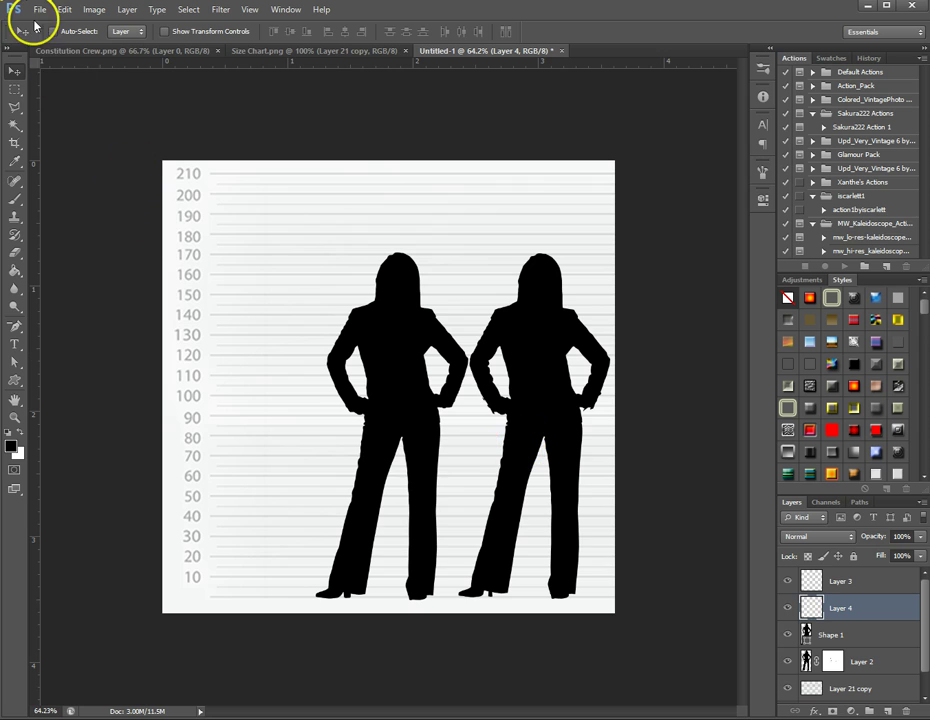
left_click(15, 381)
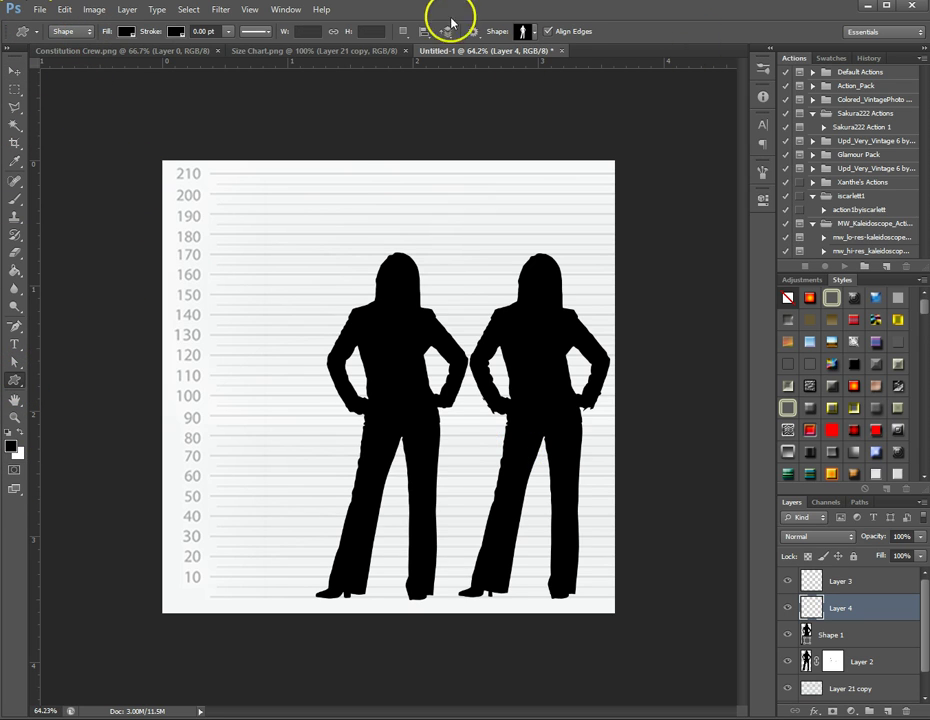
left_click(88, 33)
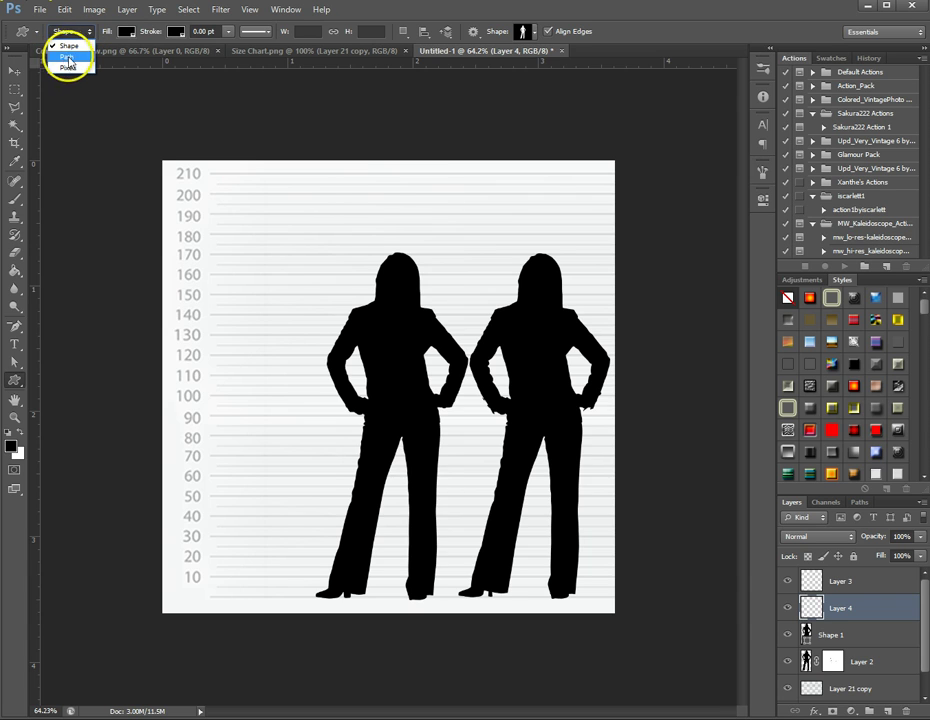
left_click(70, 60)
left_click_drag(193, 598, 325, 308)
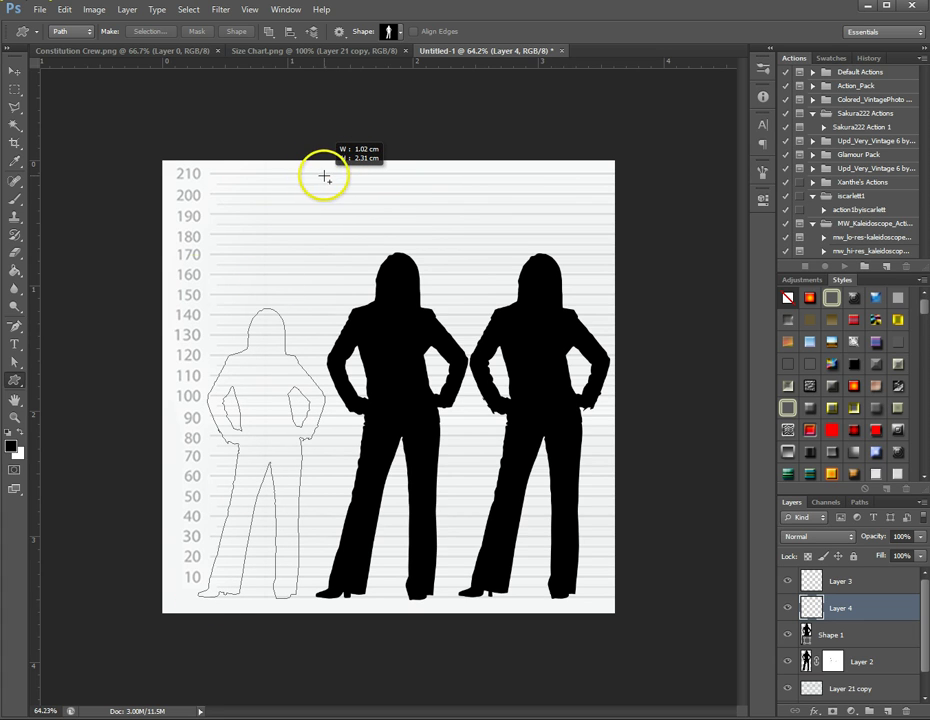
scroll(199, 679, "up", 4)
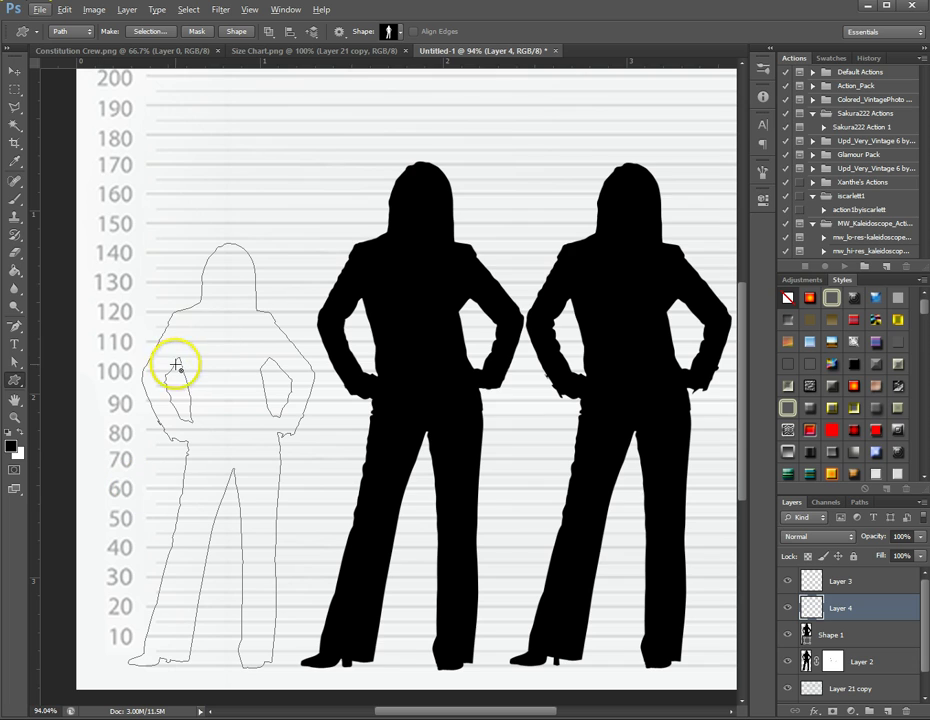
Show the silhouette path's anchor points with the Add Anchor Point tool and fill the path with the black foreground colour.
left_click(16, 327)
left_click(60, 350)
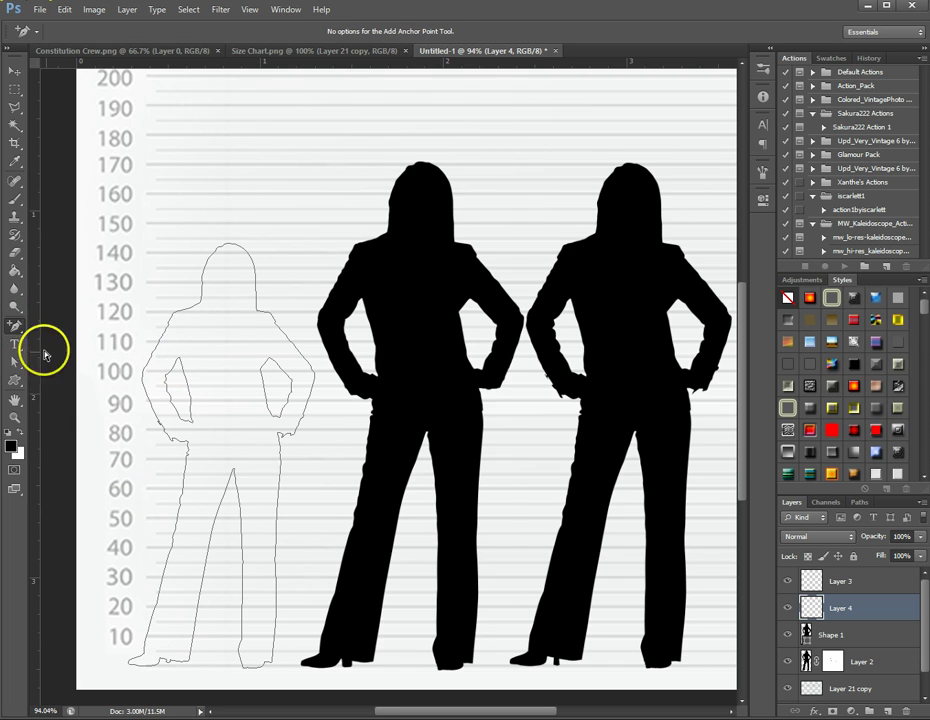
left_click(166, 529)
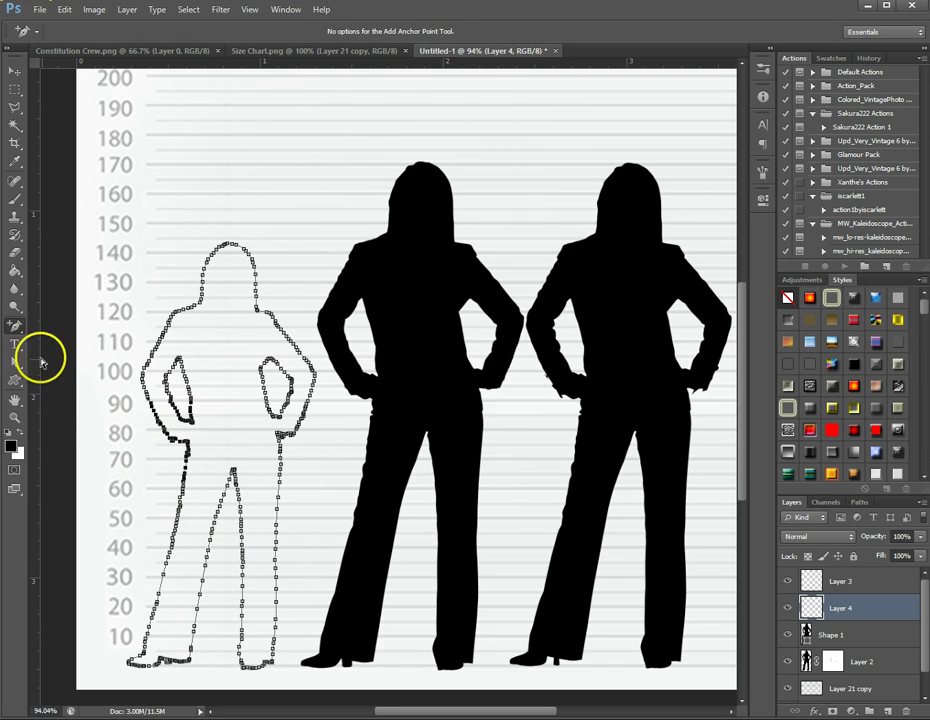
left_click(858, 503)
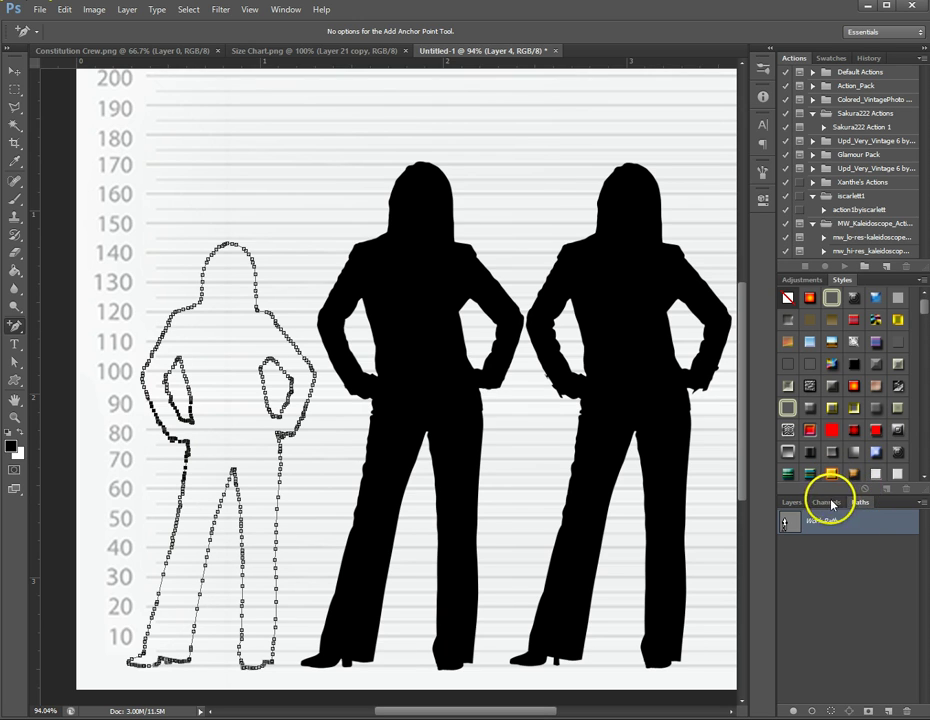
left_click(792, 711)
left_click(838, 647)
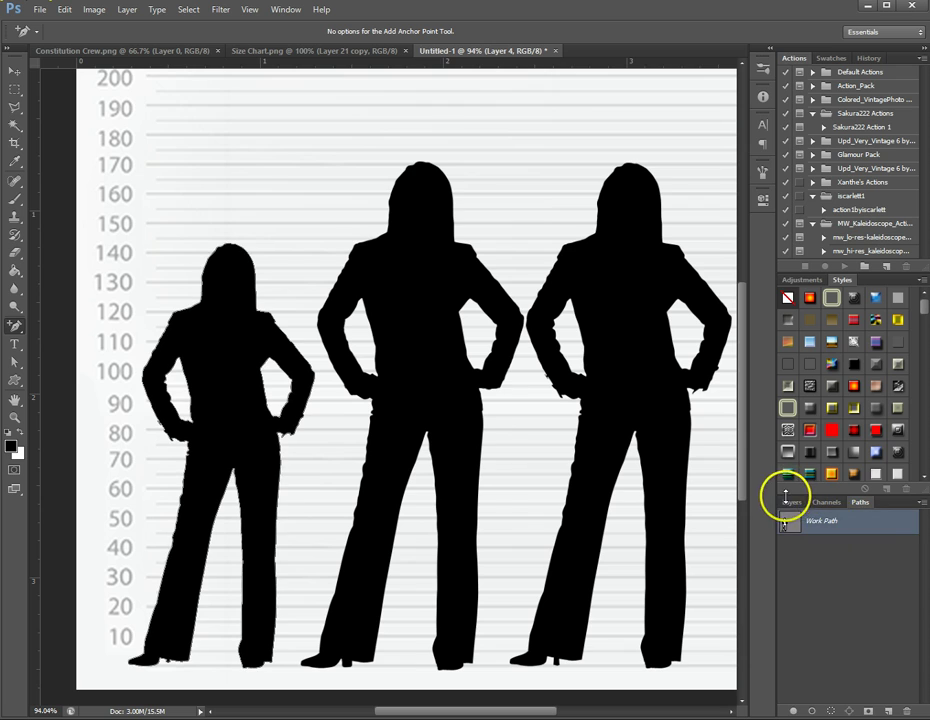
Delete the layer with the filled path silhouette and the empty Layer 3.
left_click(791, 502)
left_click(906, 711)
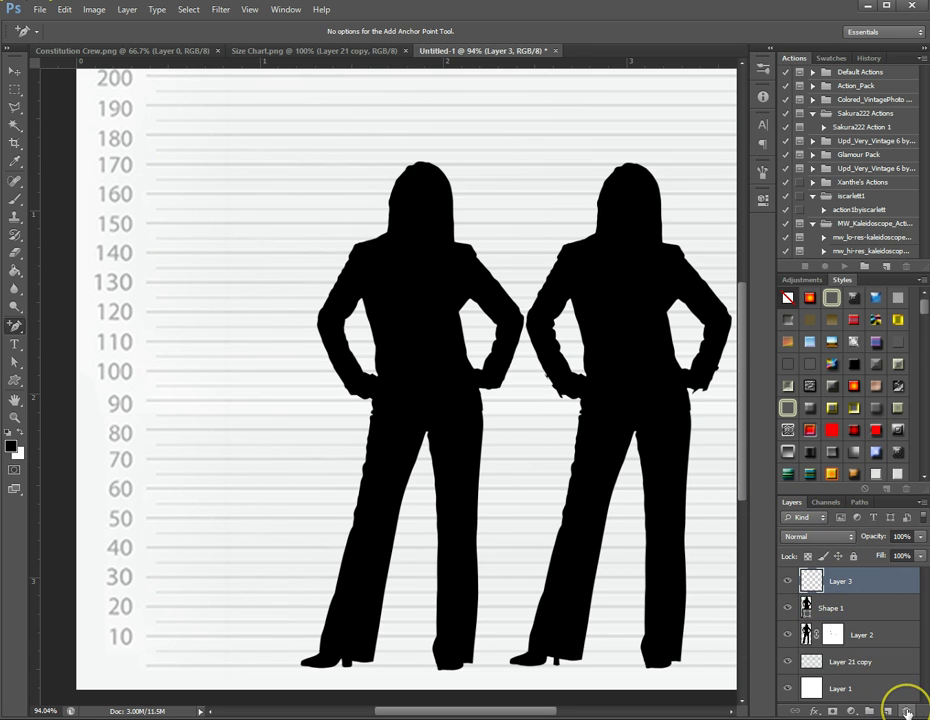
left_click(906, 711)
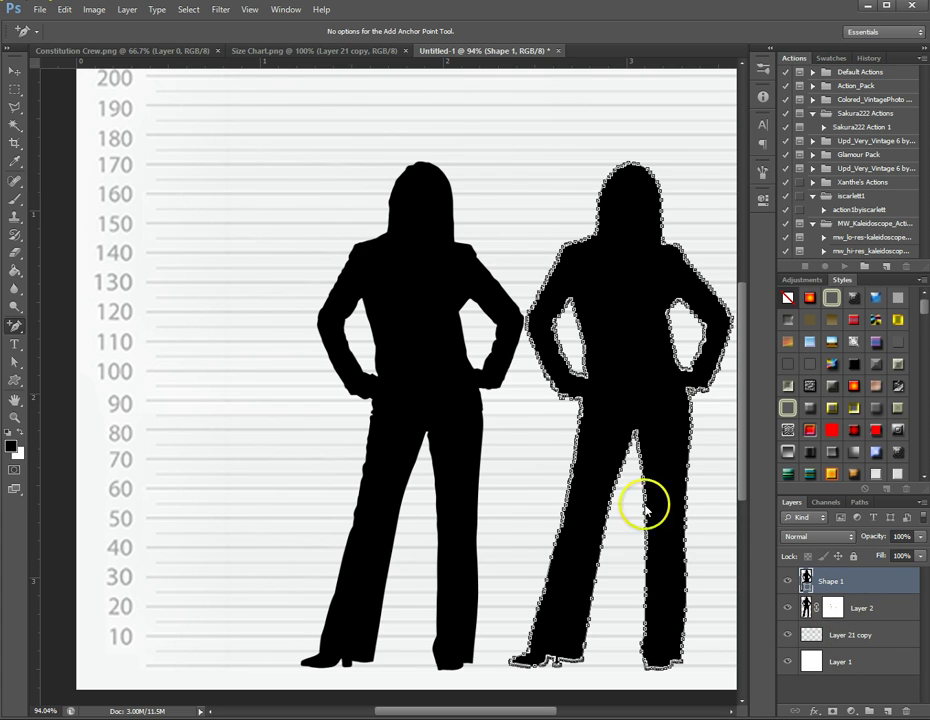
Nudge the Layer 2 silhouette left with the Move tool until it stands near the scale numbers.
left_click(866, 606)
left_click(14, 71)
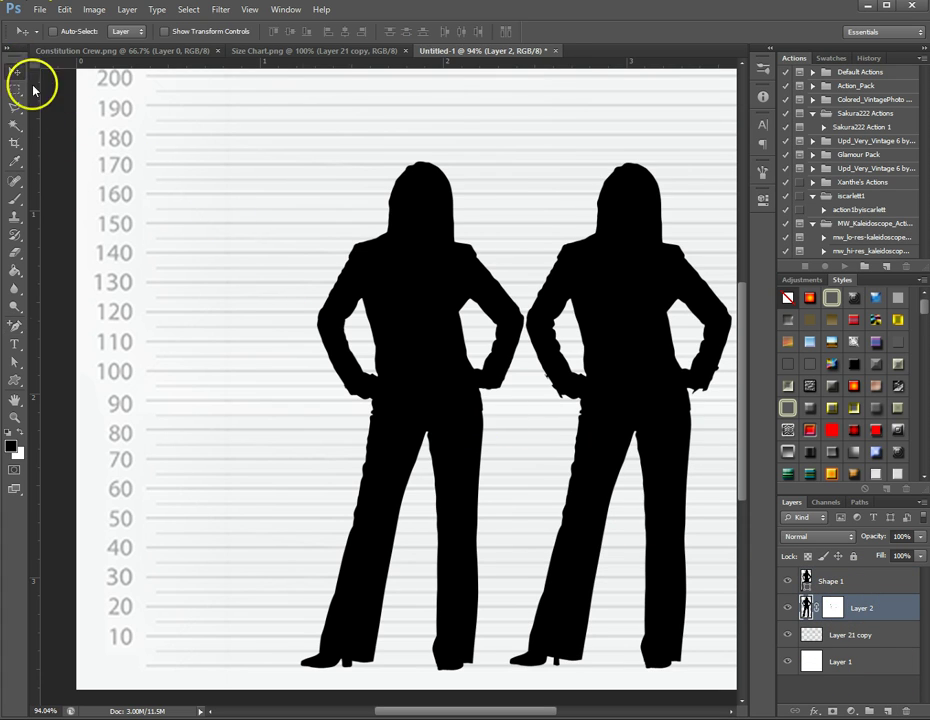
key("shift+Left")
key("shift+Left")
key("shift+Left")
key("shift+Left")
key("shift+Left")
key("shift+Left")
key("shift+Left")
key("shift+Left")
key("shift+Left")
key("shift+Left")
key("shift+Left")
key("shift+Left")
key("shift+Left")
key("shift+Left")
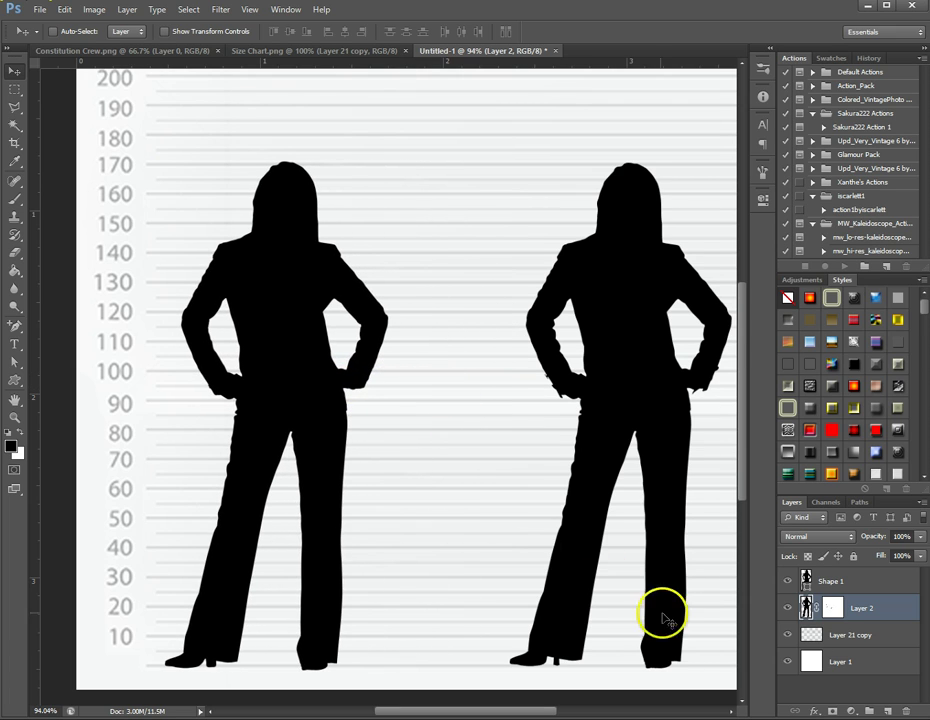
Hide Shape 1 and add a new layer above Layer 2 as a clipping mask on it.
left_click(786, 580)
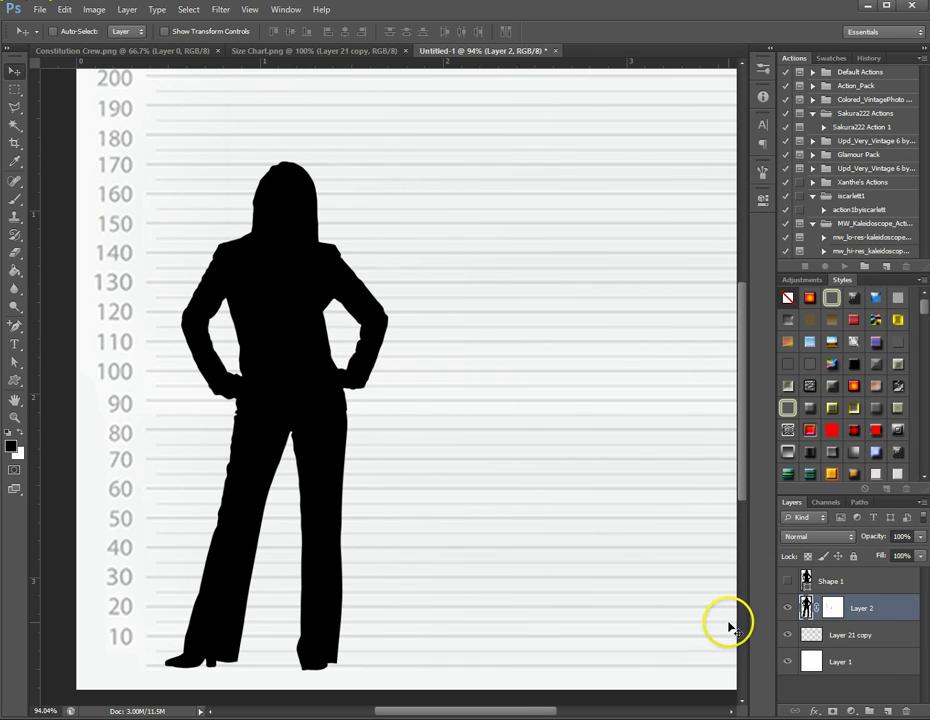
left_click(887, 711)
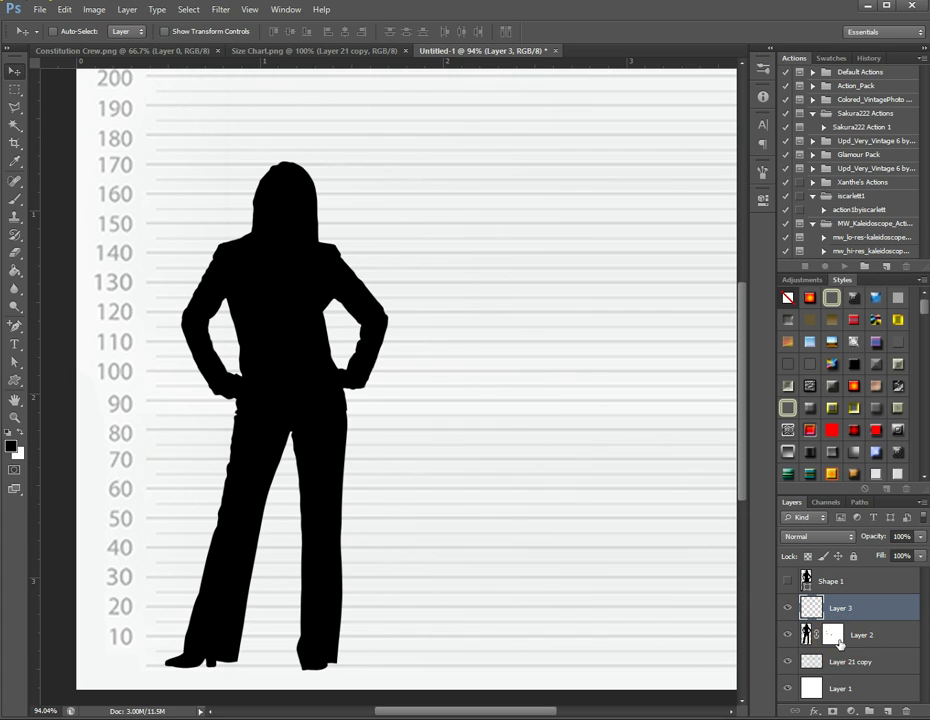
left_click_drag(840, 645, 875, 624)
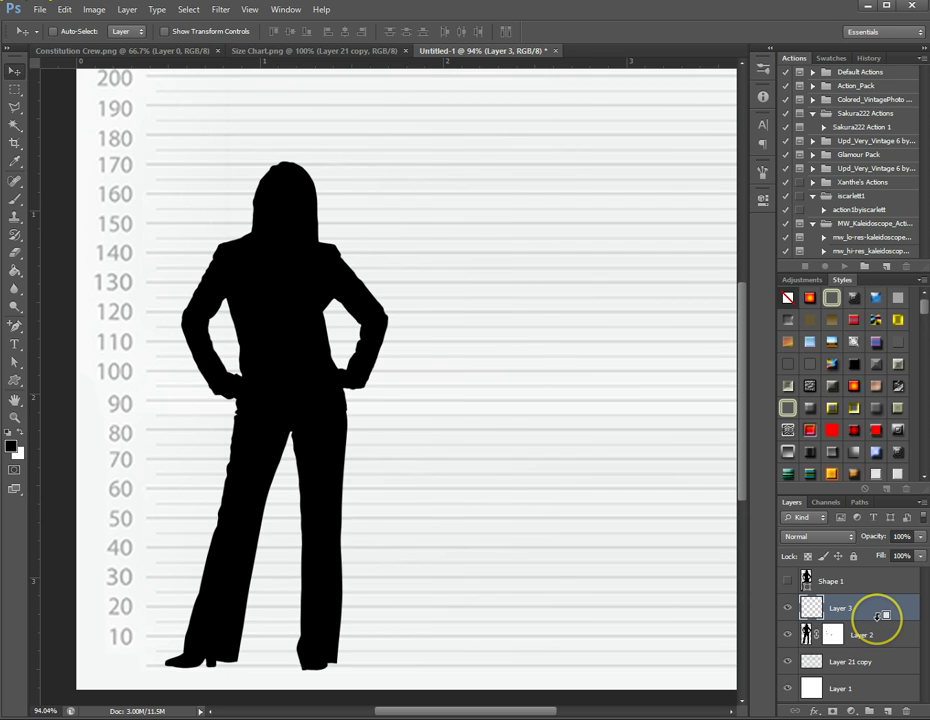
right_click(877, 611)
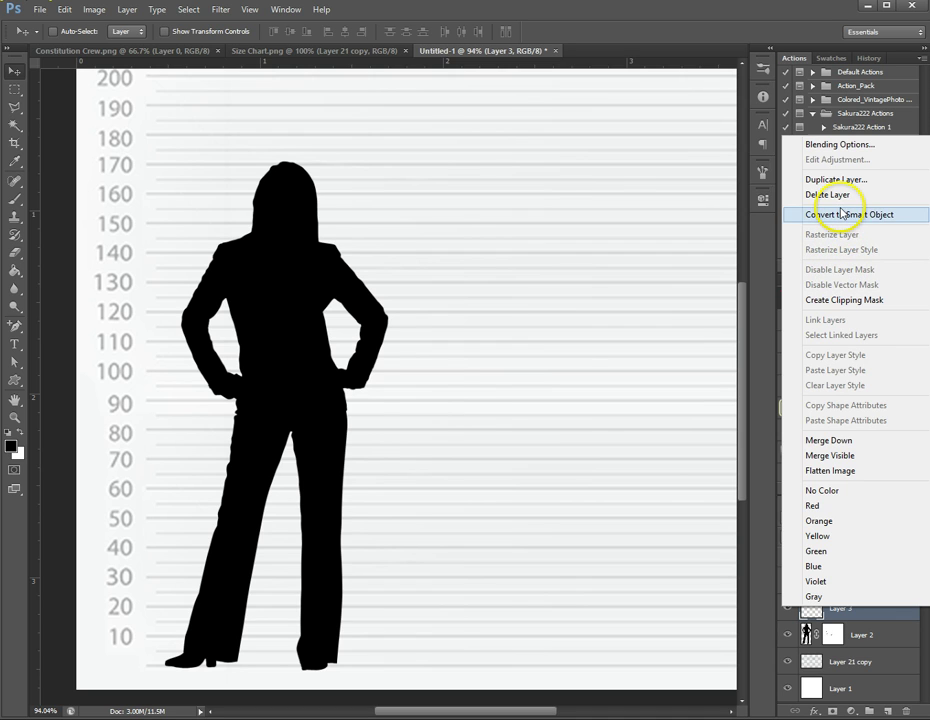
left_click(843, 301)
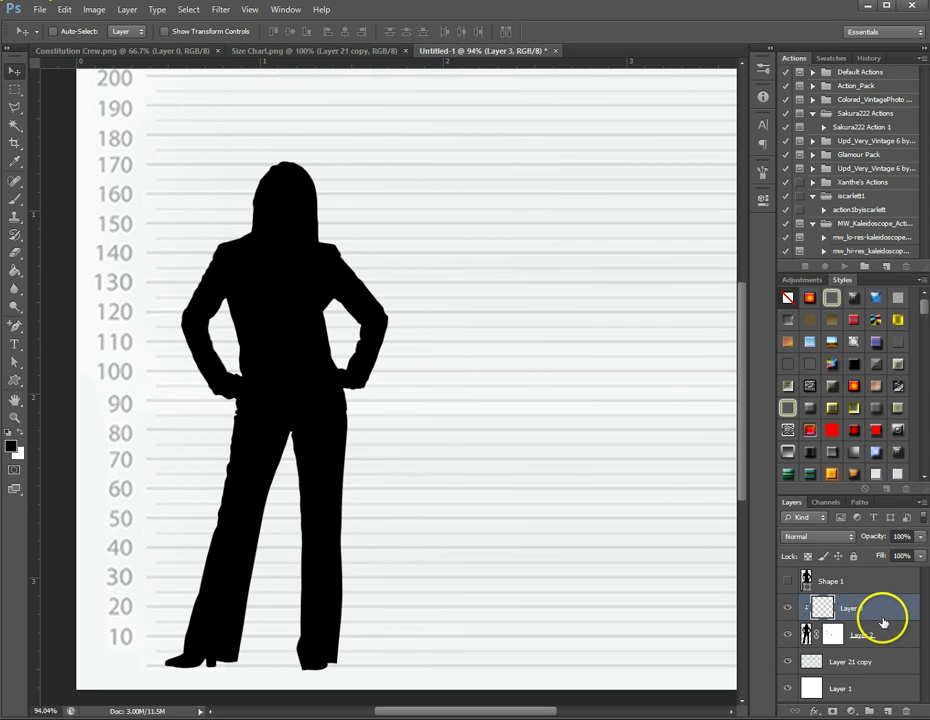
Choose the Brush tool and set the foreground colour to dark grey #4c4c4c for painting on the clipped layer.
scroll(177, 177, "up", 5)
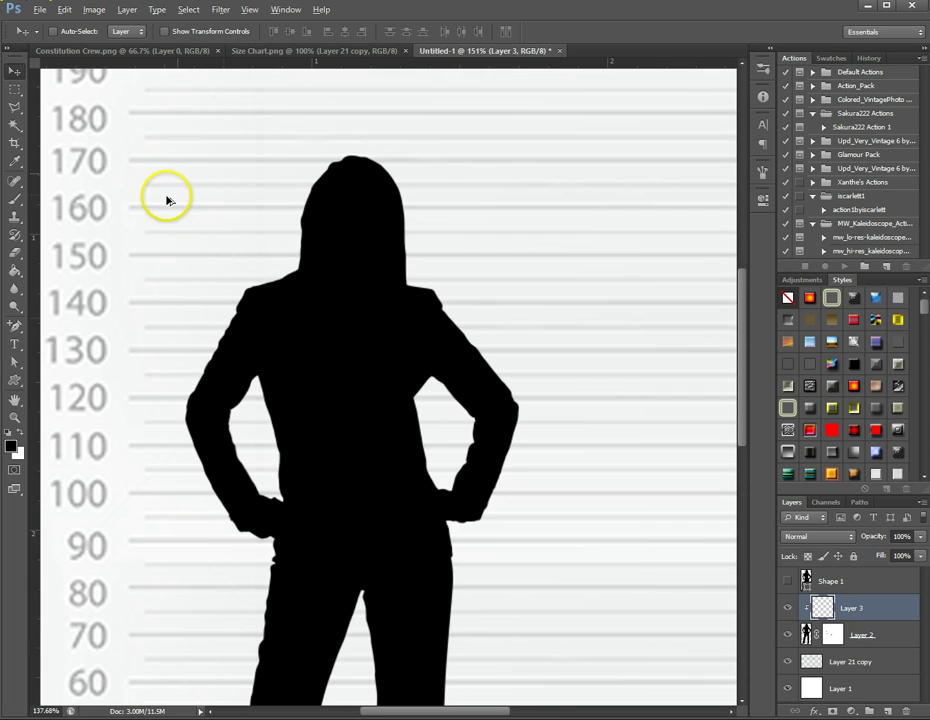
scroll(274, 366, "up", 1)
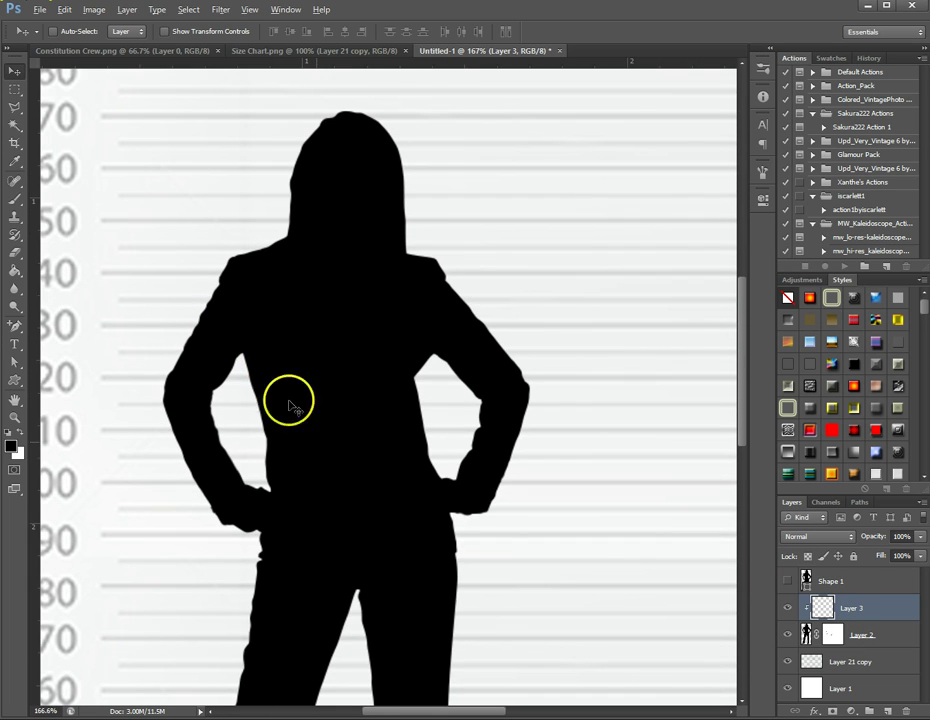
key("alt")
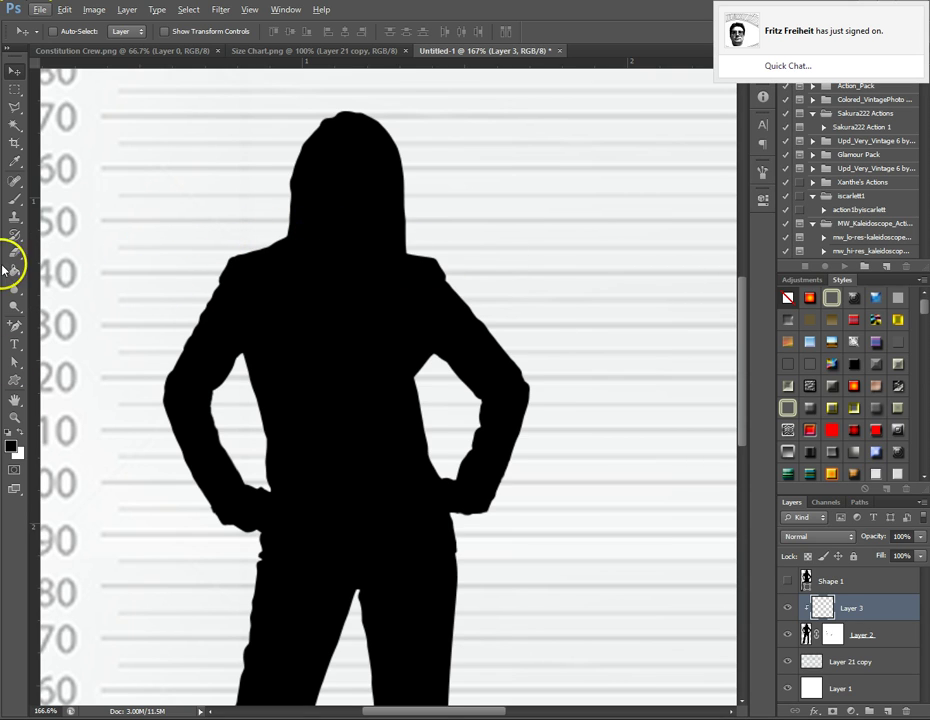
left_click(16, 201)
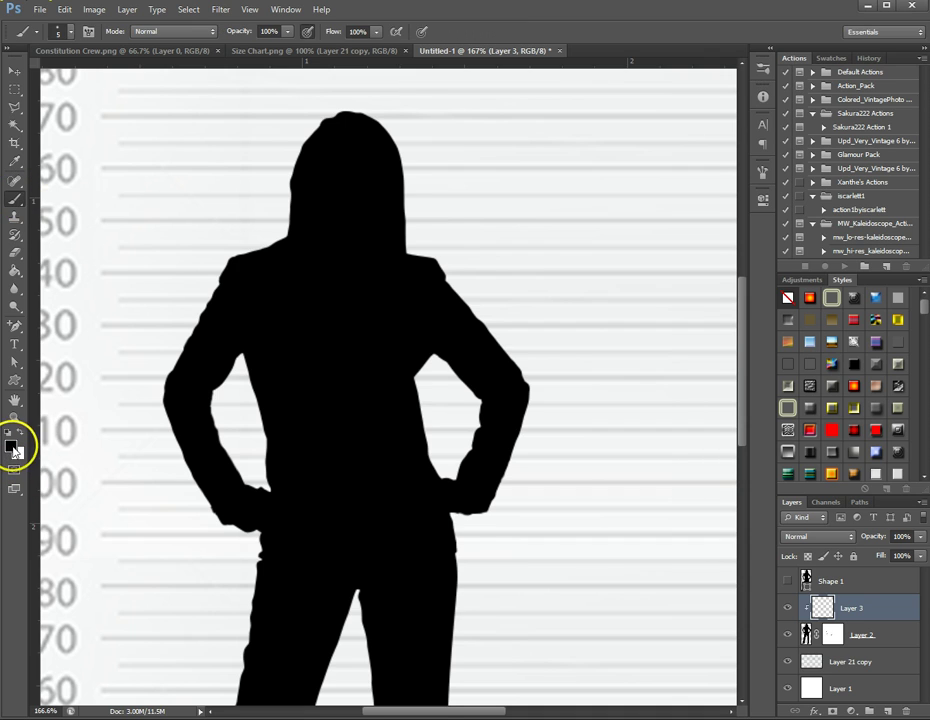
left_click(12, 446)
left_click(164, 557)
left_click_drag(164, 557, 152, 568)
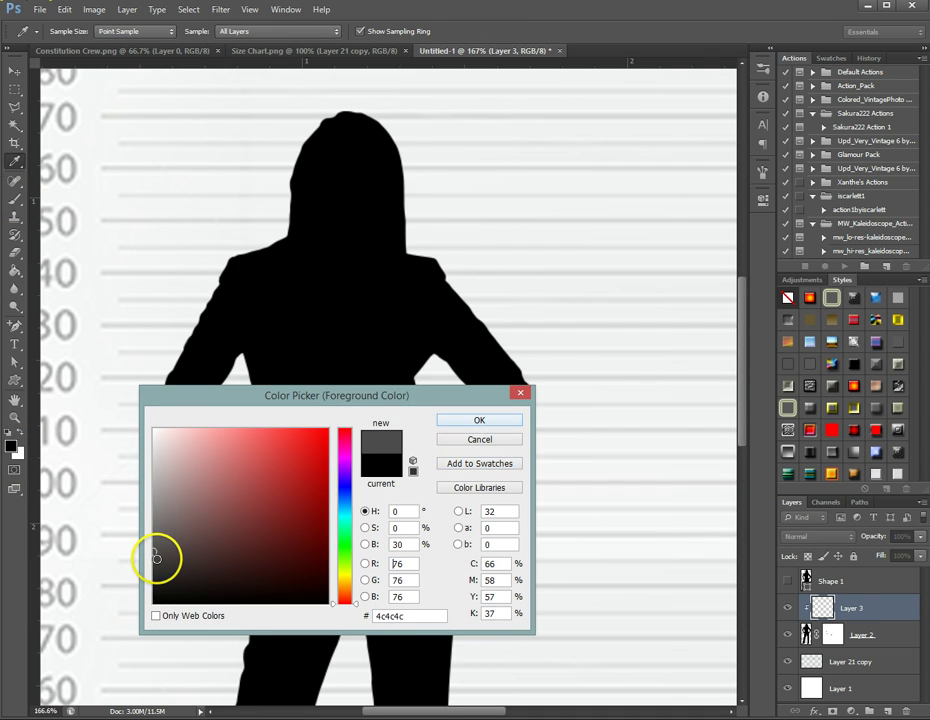
left_click(474, 421)
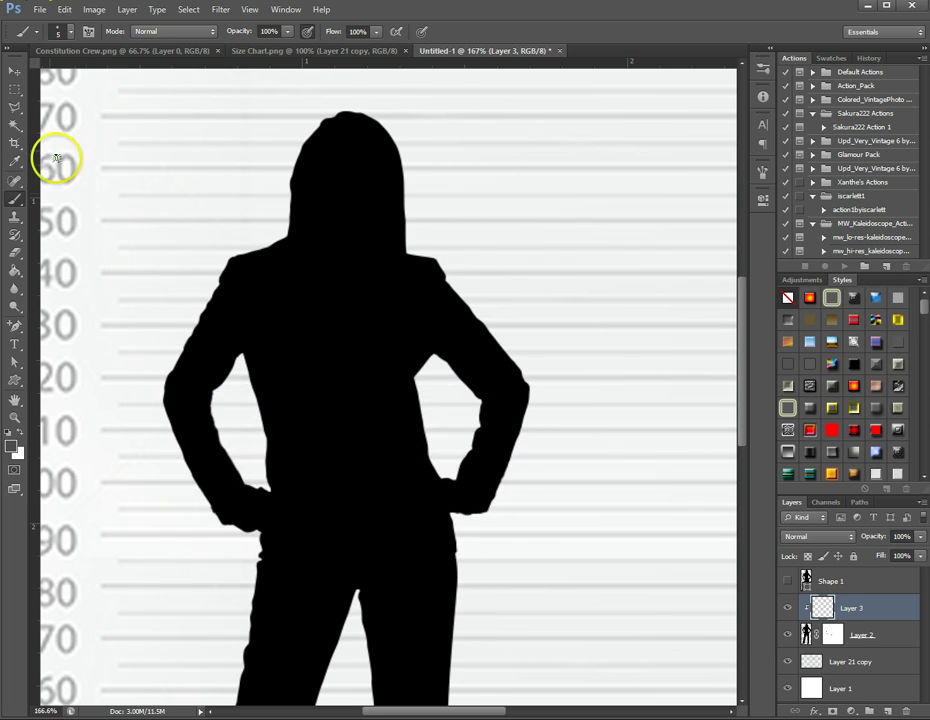
Outline the silhouette's shoulders with a closed Polygonal Lasso selection from the neck base down to the upper arms.
left_click(13, 107)
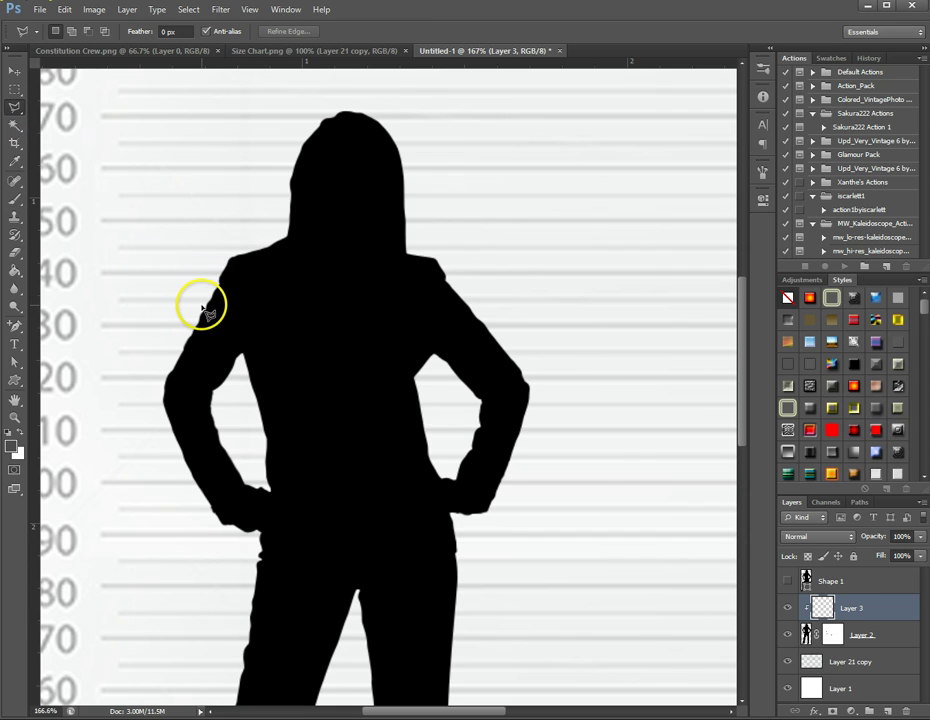
left_click(203, 306)
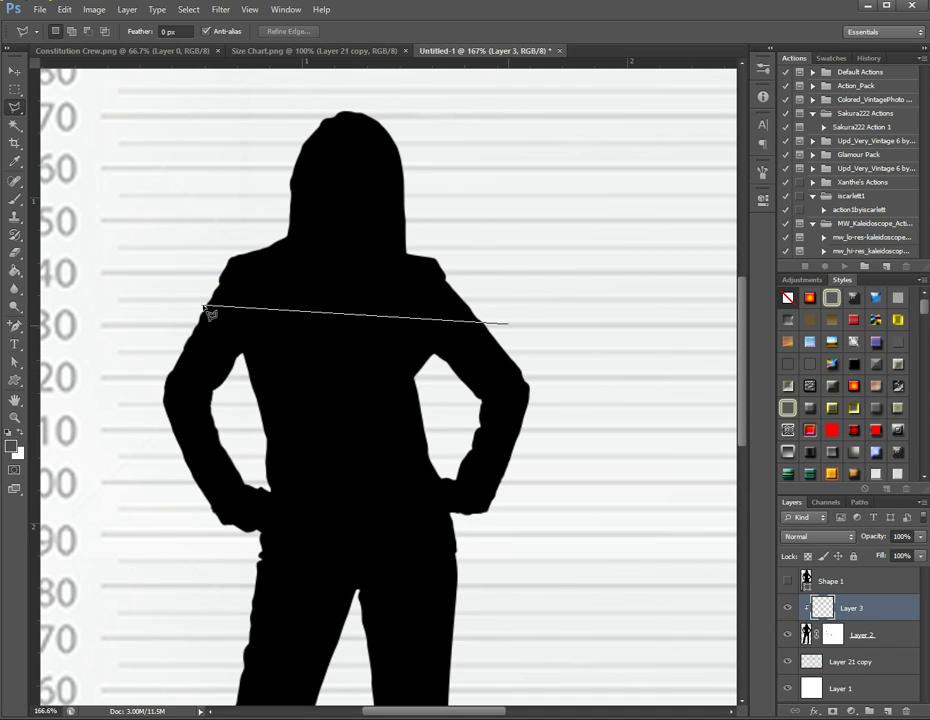
left_click(507, 309)
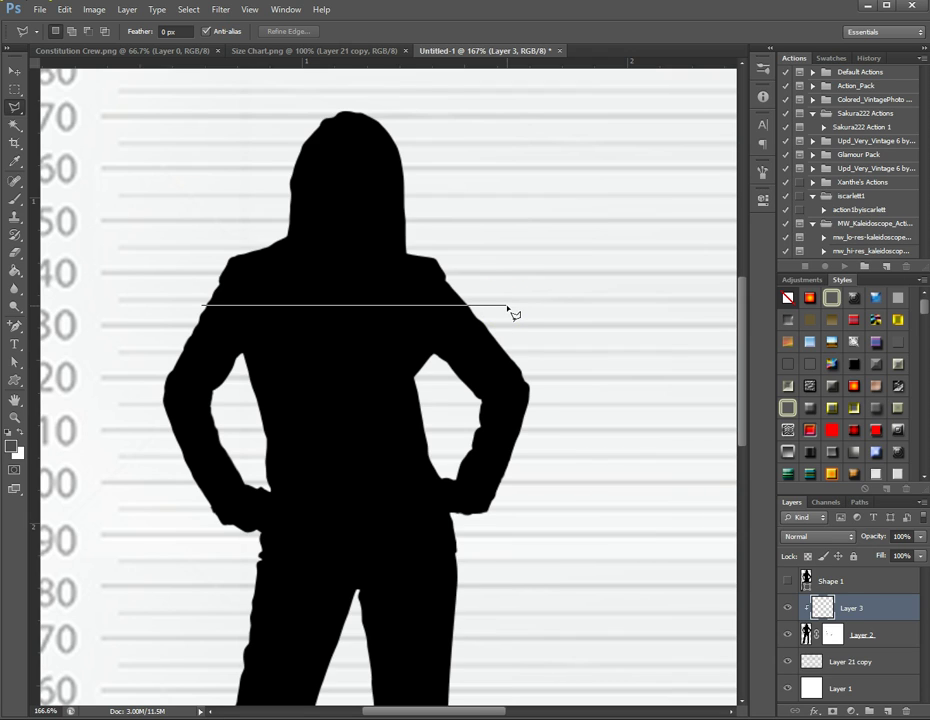
left_click(503, 300)
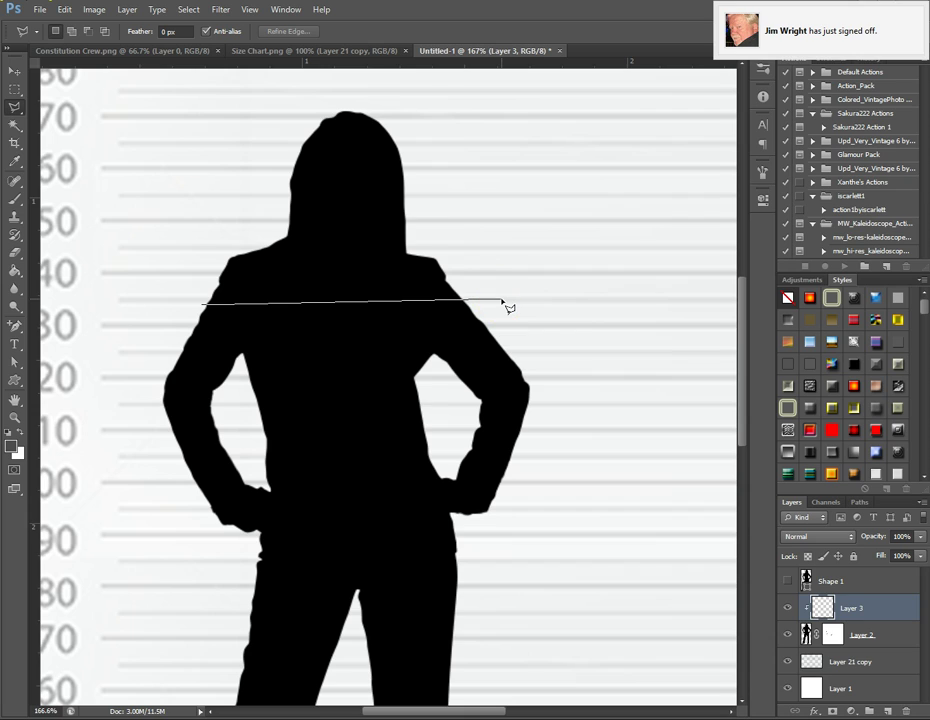
left_click(465, 256)
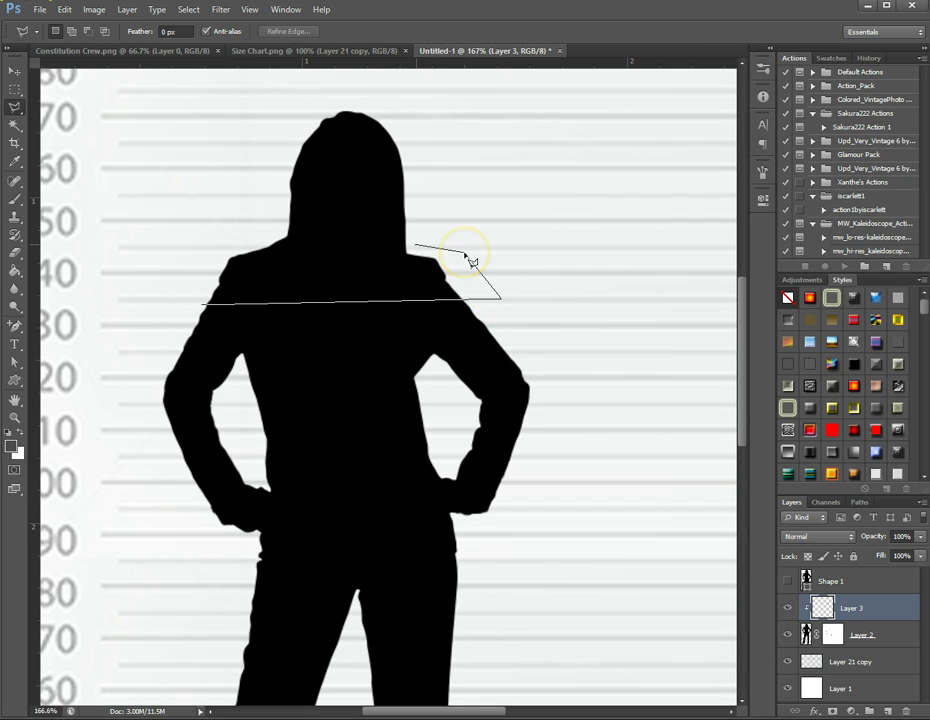
left_click(287, 237)
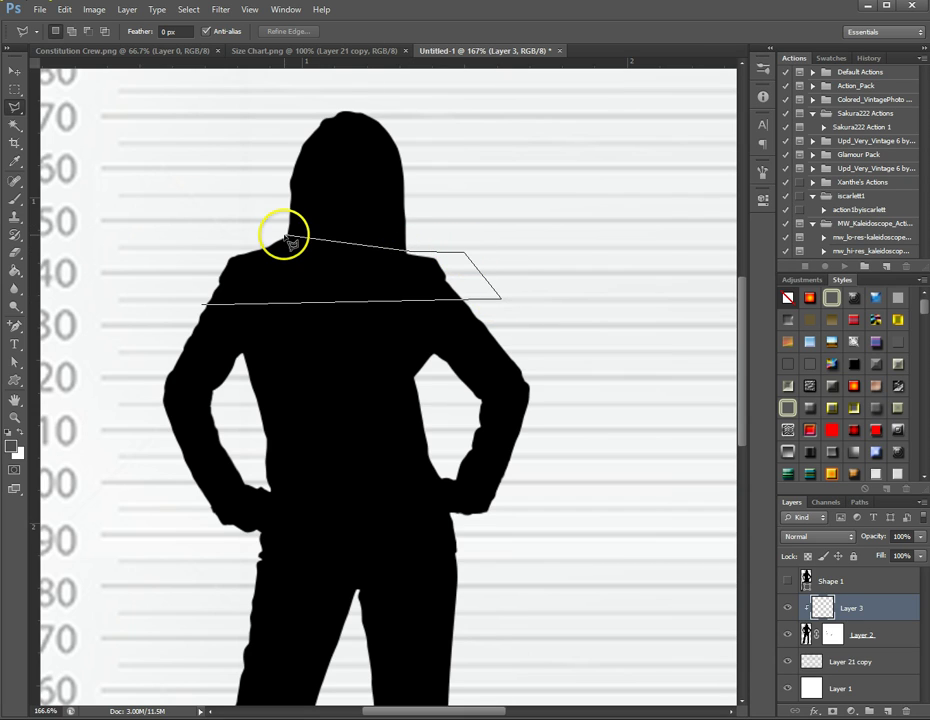
left_click(224, 245)
left_click(192, 285)
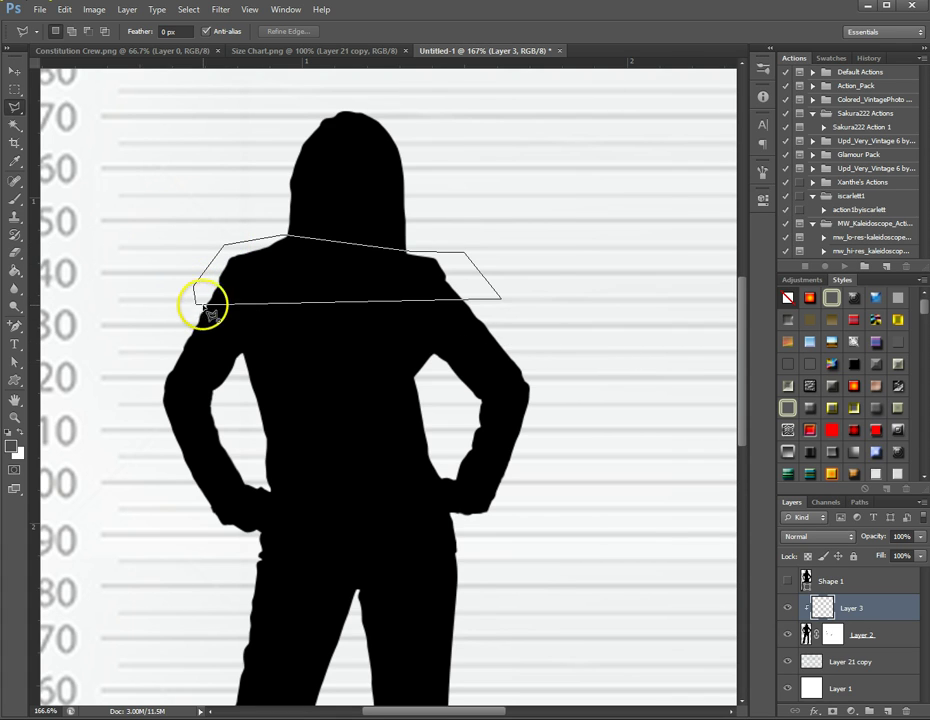
left_click(204, 304)
Fill the shoulder selection on Layer 3 with the dark grey using the Paint Bucket and deselect it.
left_click(17, 198)
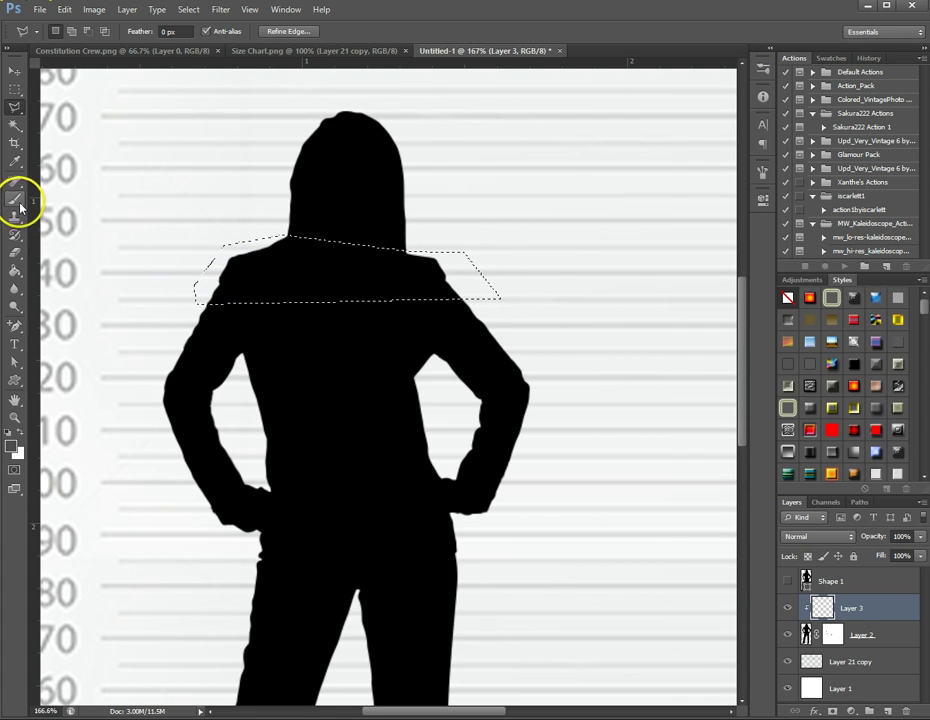
left_click(62, 31)
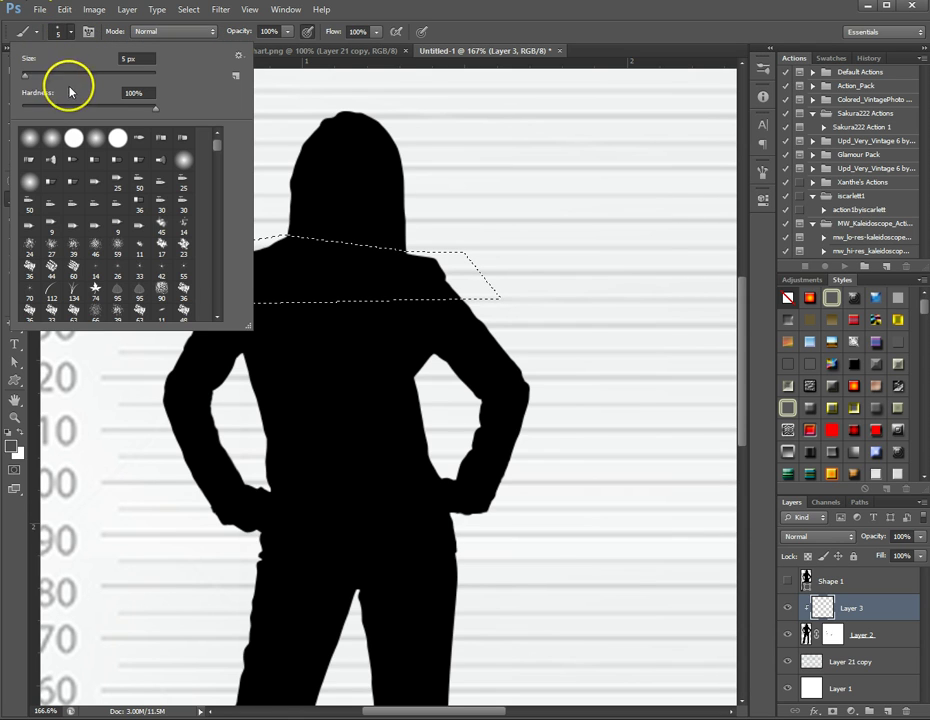
left_click(74, 76)
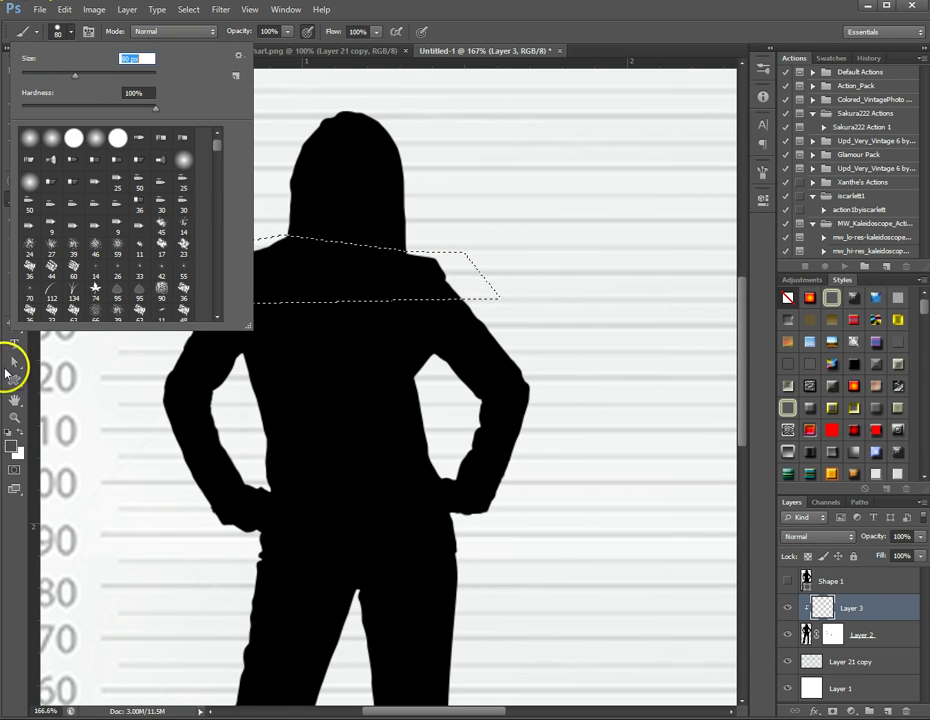
left_click(12, 310)
left_click(15, 270)
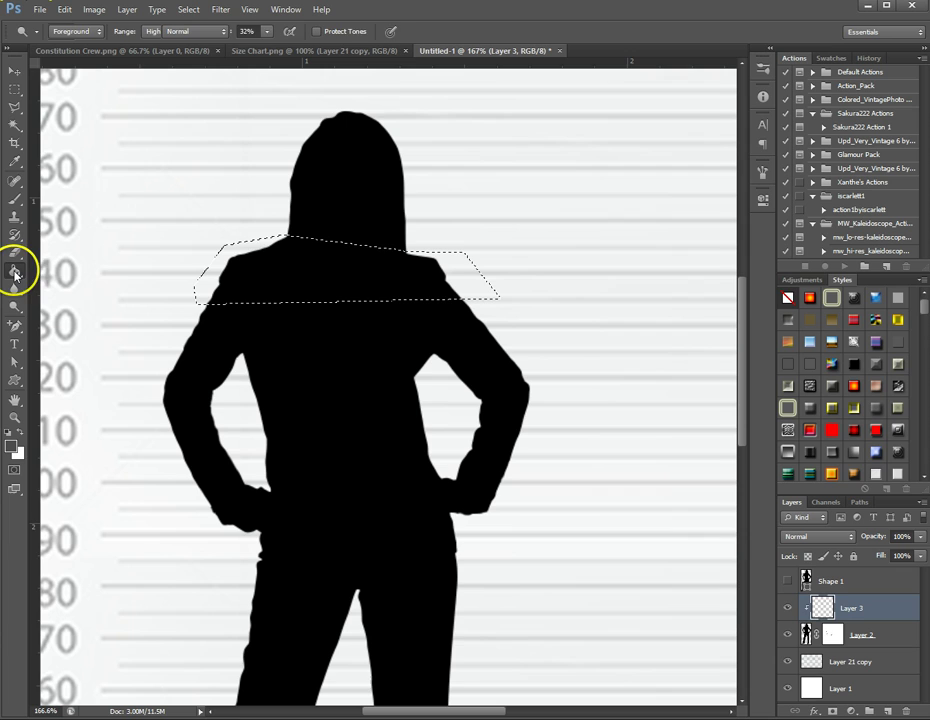
left_click(337, 277)
left_click(15, 89)
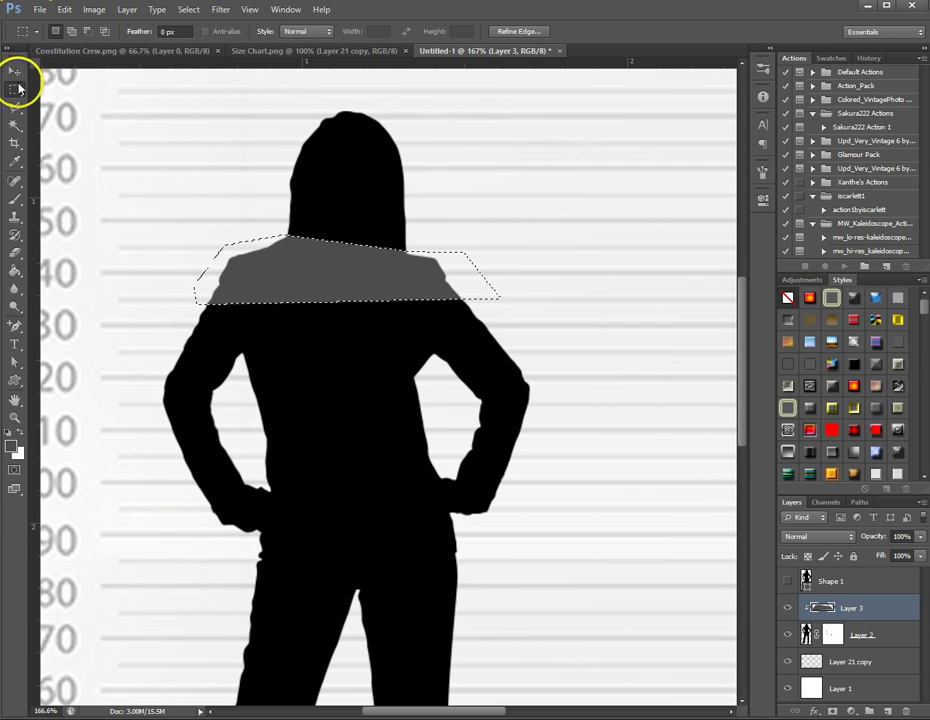
left_click(172, 154)
Add a new layer at the top of the layer stack and swap the foreground colour to white.
scroll(291, 190, "up", 5)
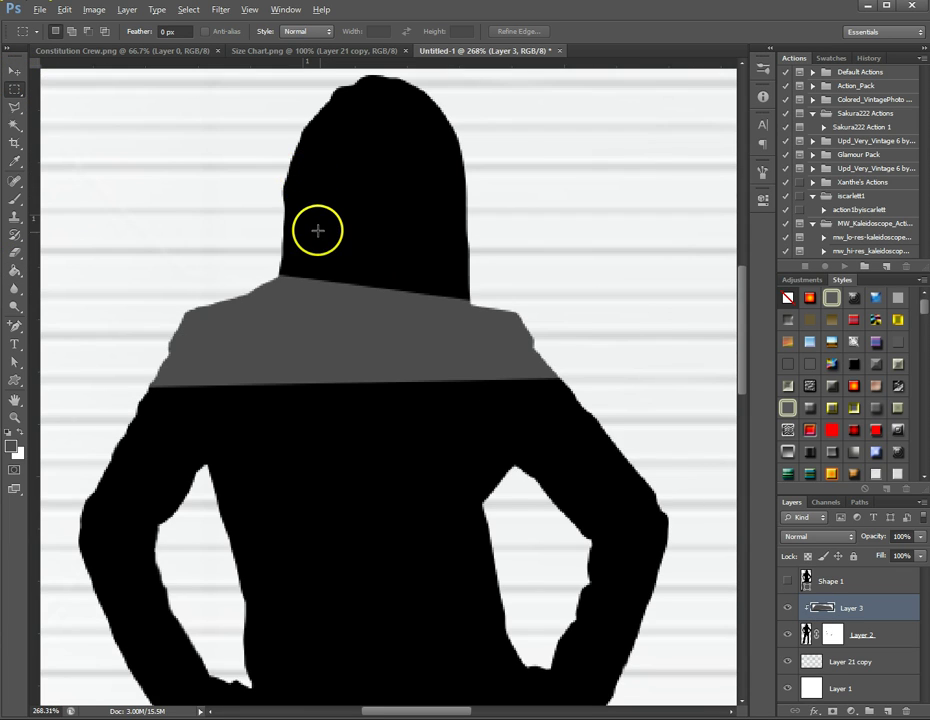
scroll(318, 231, "up", 3)
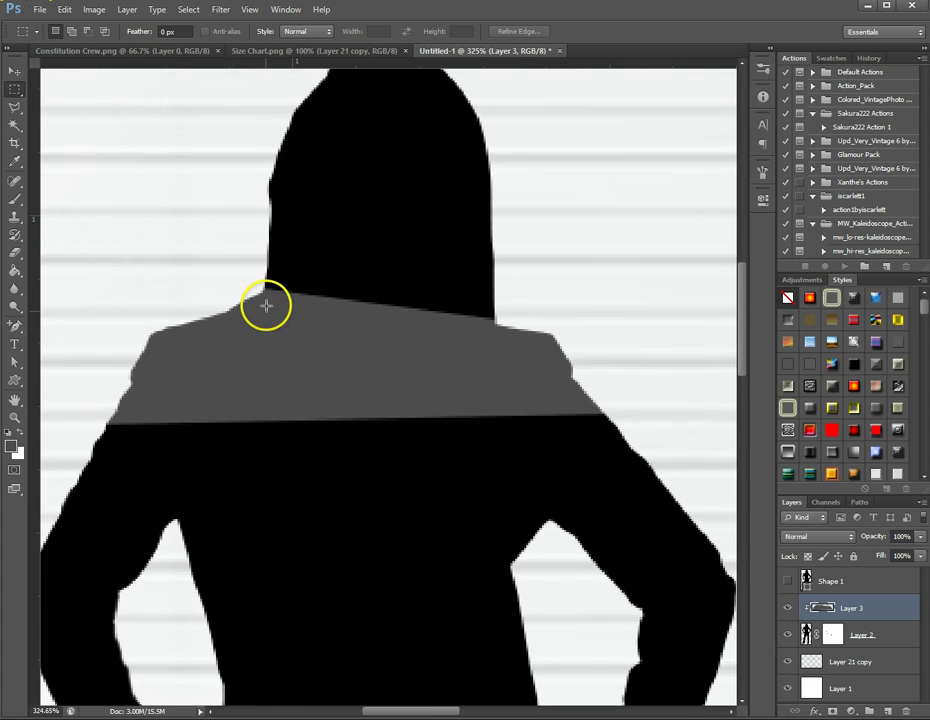
scroll(266, 305, "up", 1)
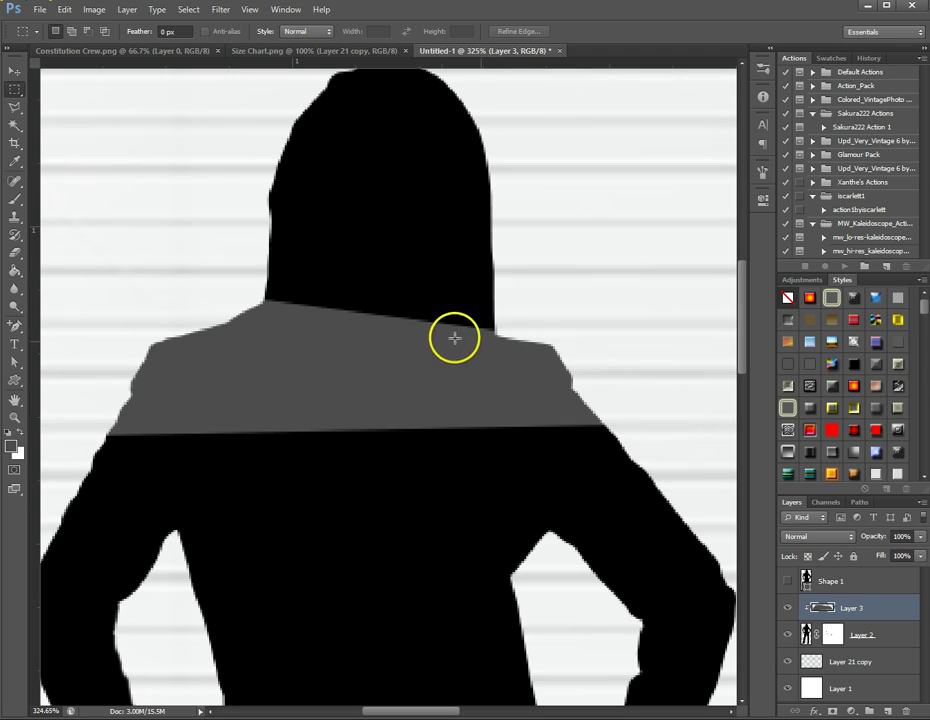
left_click(355, 370)
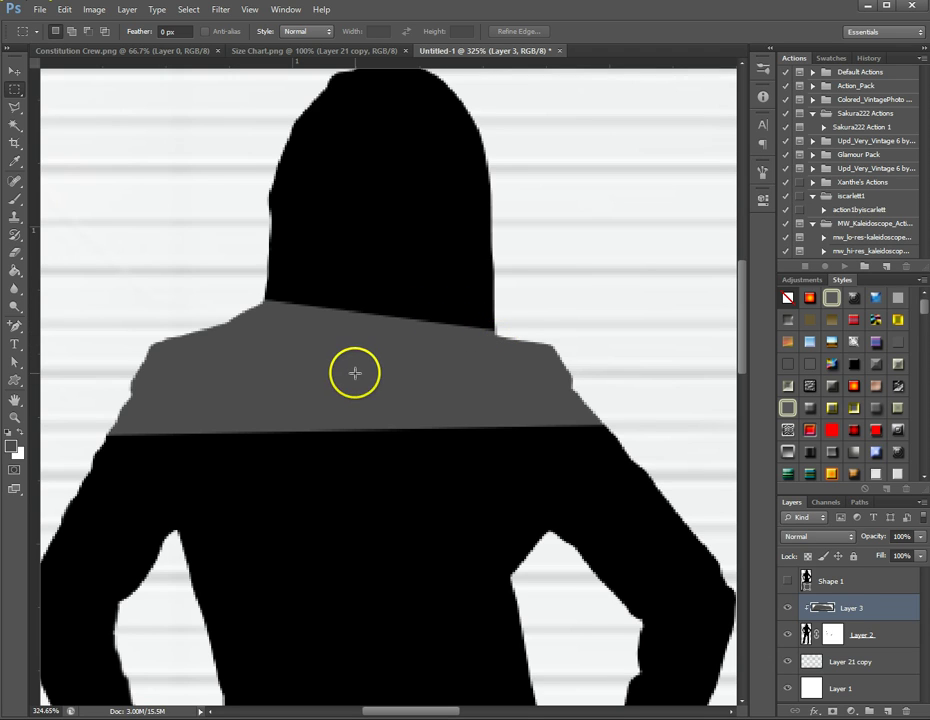
left_click(887, 588)
left_click(887, 710)
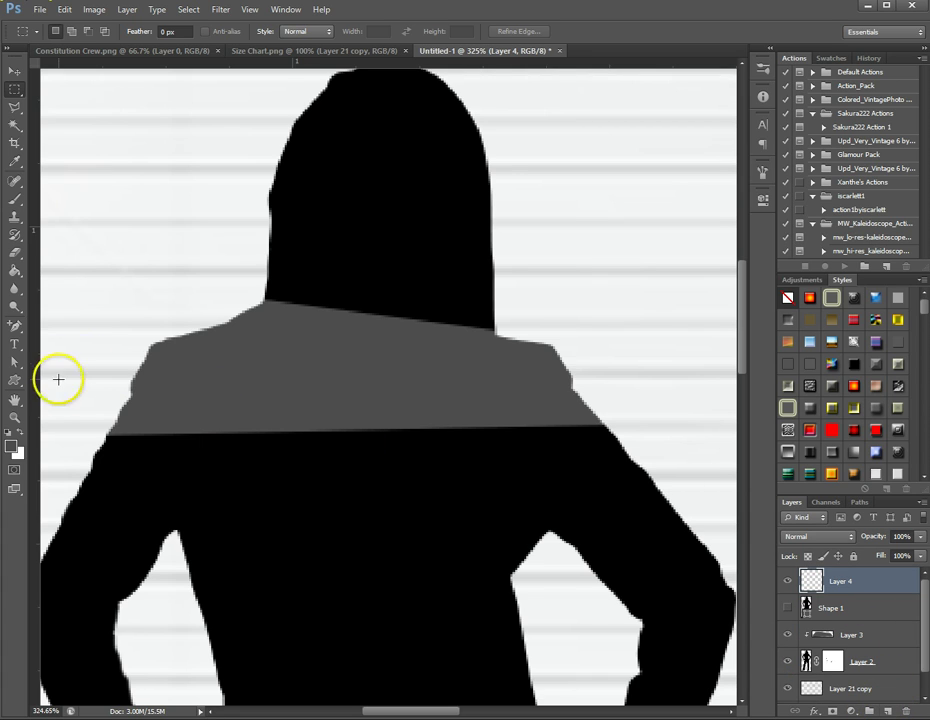
left_click(14, 431)
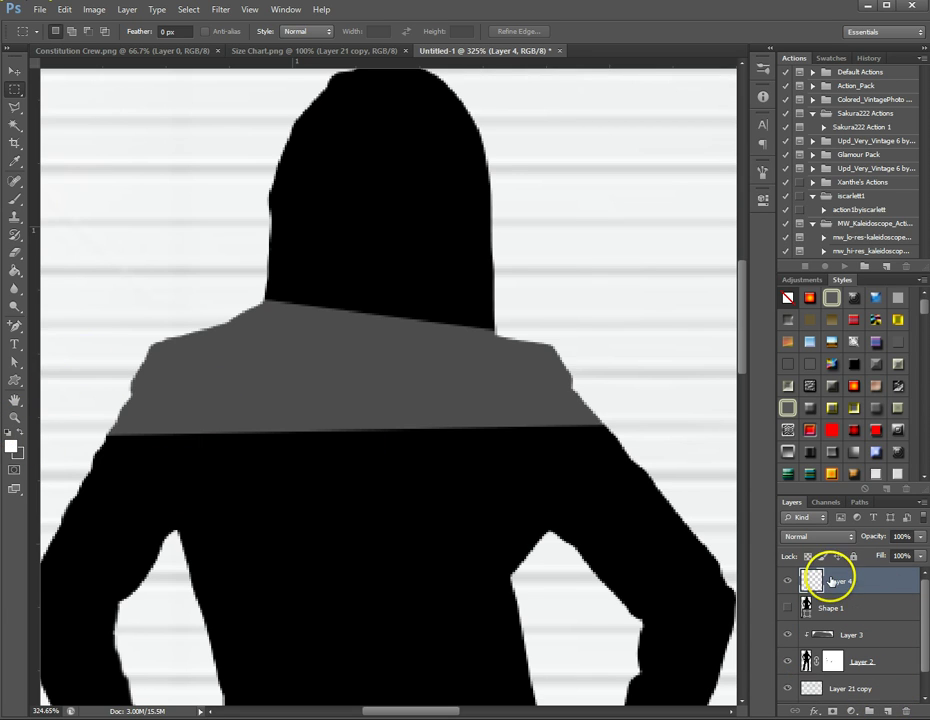
Paint two curved white neckline guides from the shoulders up the neck on the new layer with a 3 px brush.
left_click(15, 200)
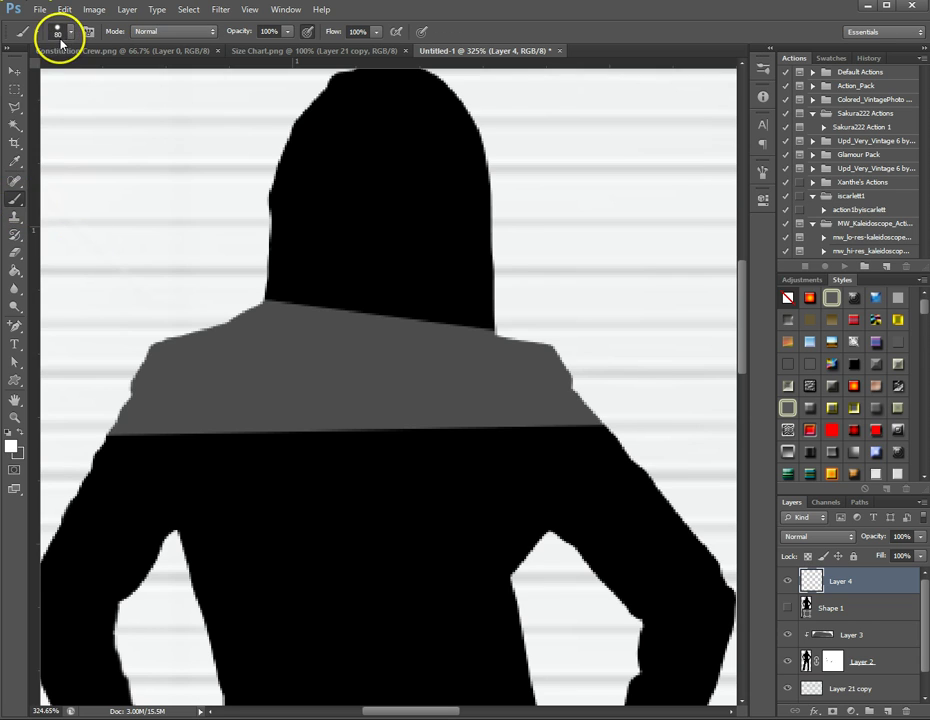
left_click(68, 32)
left_click(29, 76)
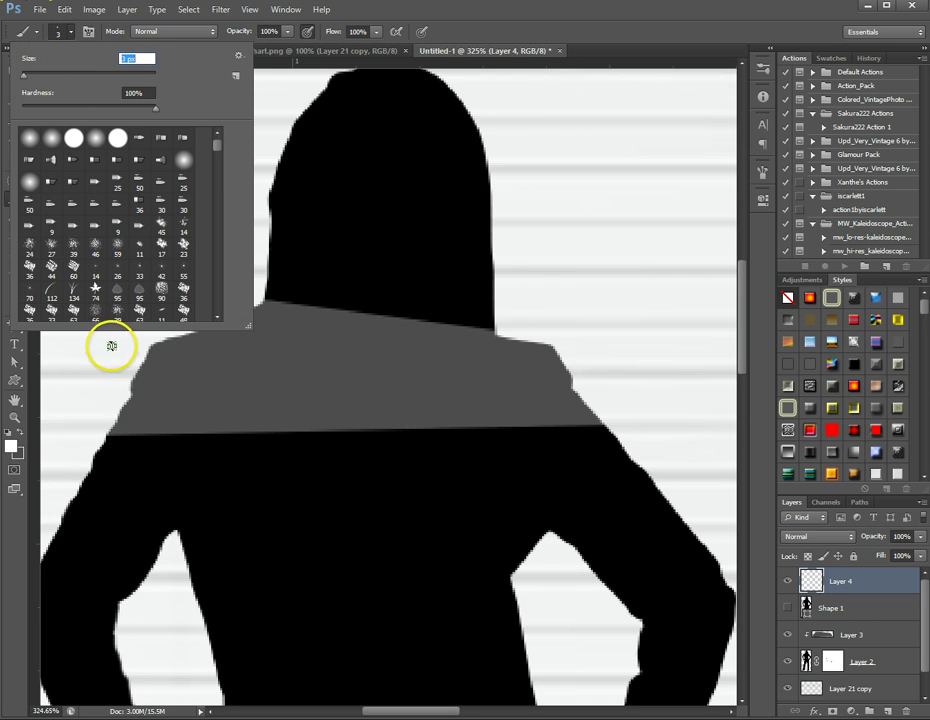
left_click(150, 345)
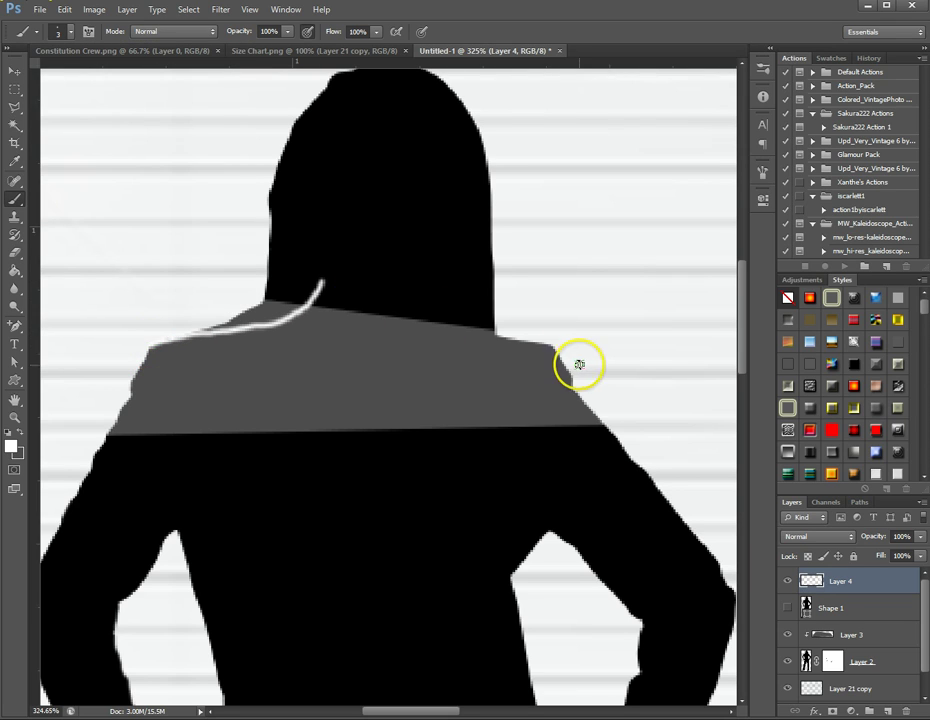
left_click_drag(518, 340, 476, 331)
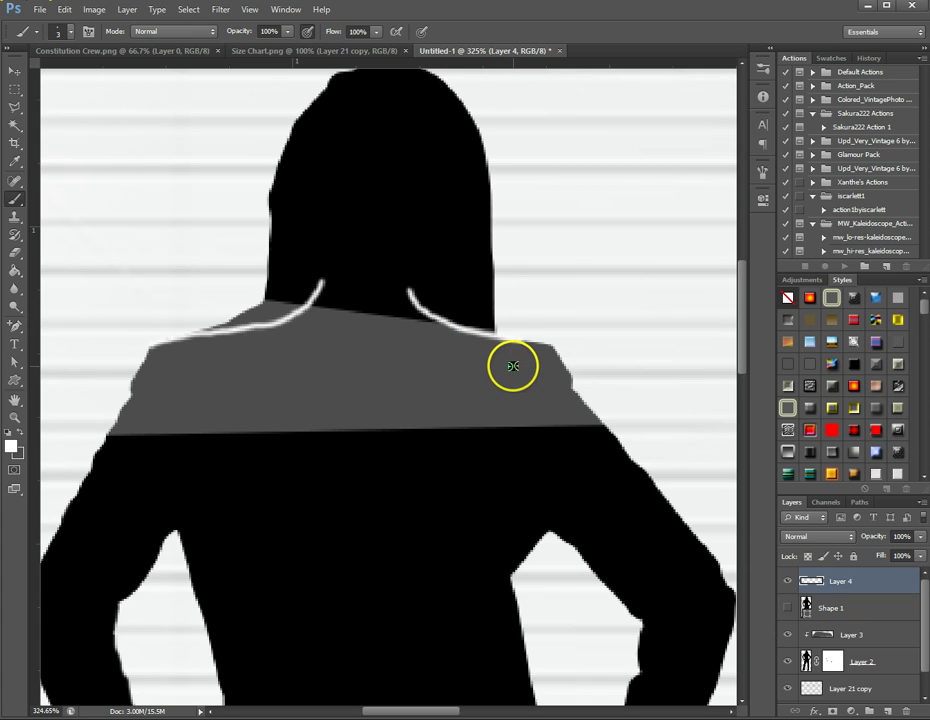
left_click(788, 581)
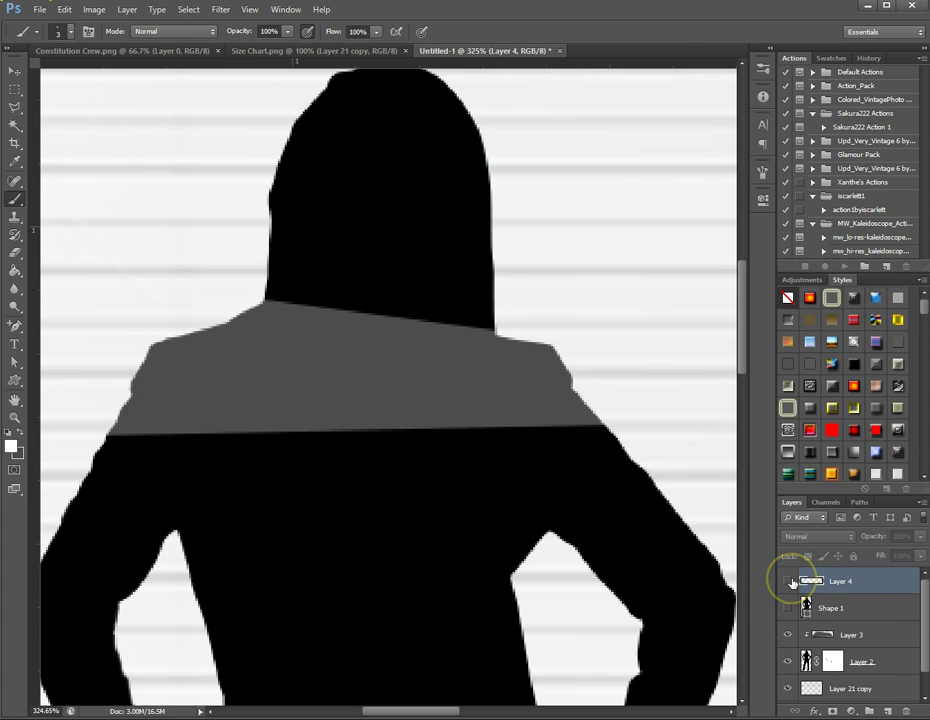
left_click(790, 582)
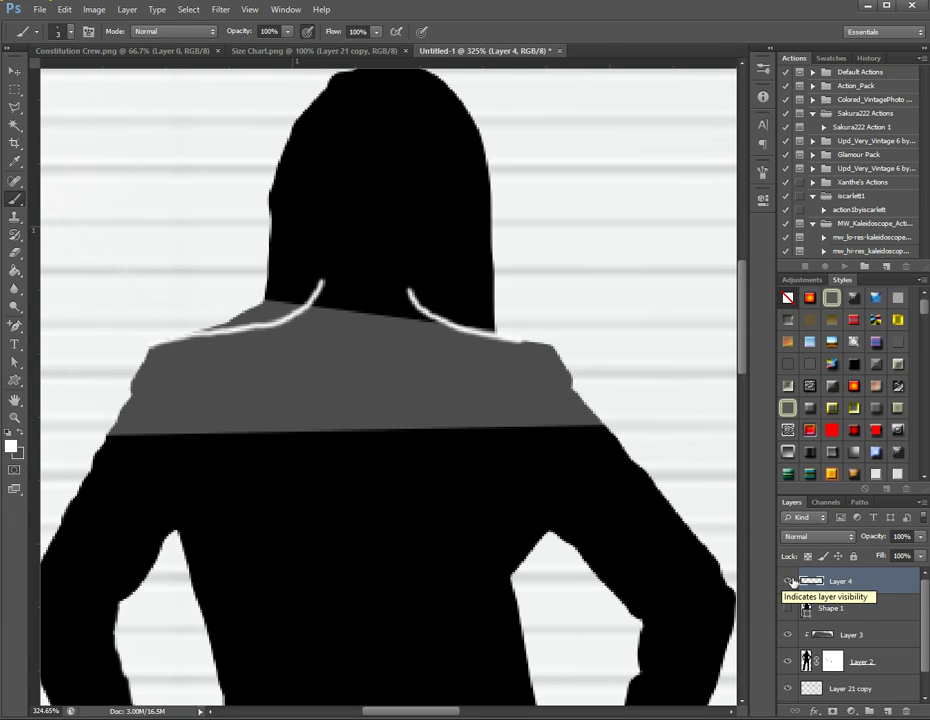
Add a layer mask to Layer 3 and paint black with a 49 px brush to hide the grey outside the left guide.
left_click(815, 635)
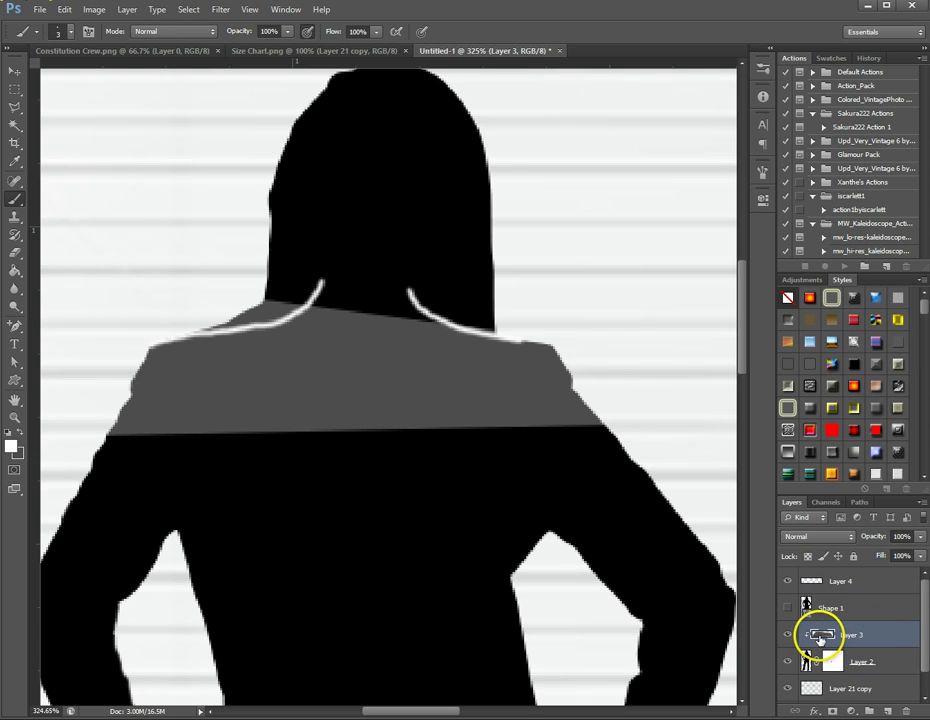
left_click(833, 711)
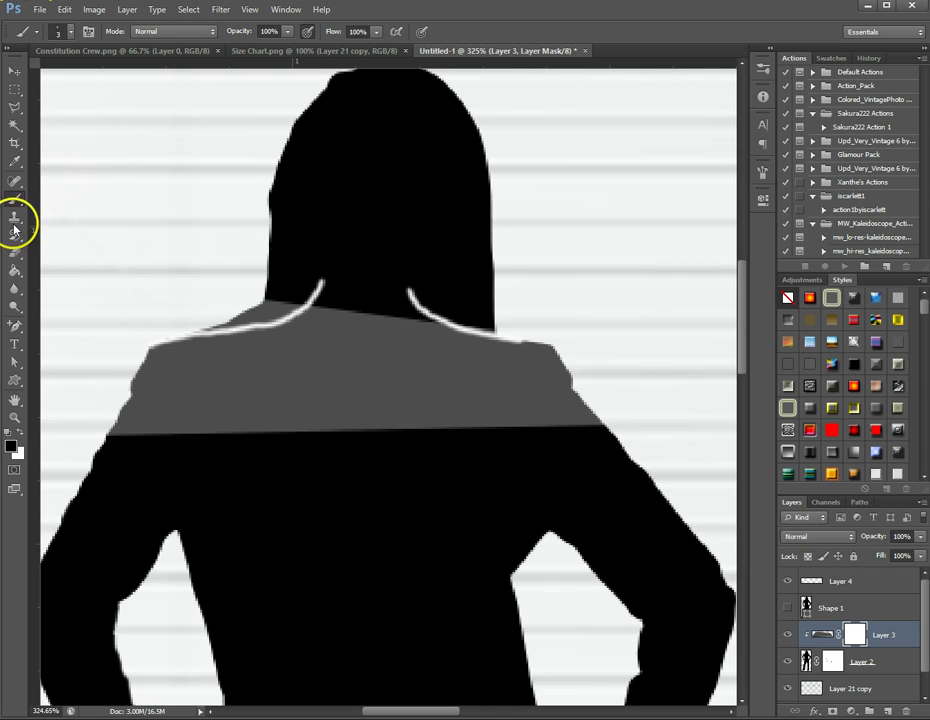
left_click(70, 31)
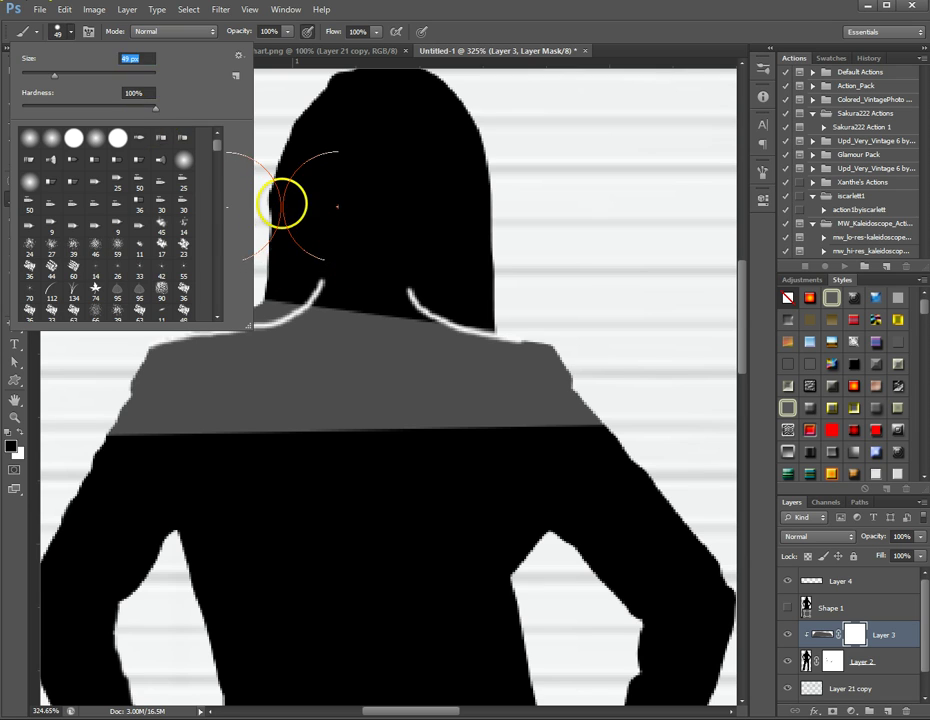
left_click(282, 208)
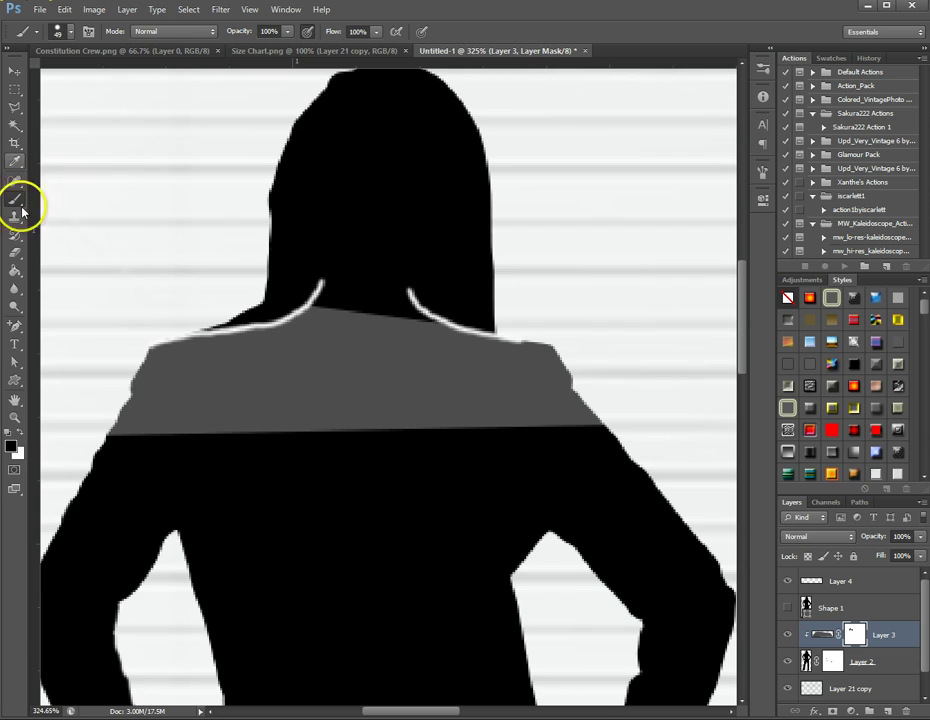
Paint dark grey on Layer 3 with a 10 px brush to fill the neck area between the two white guides.
left_click(826, 634)
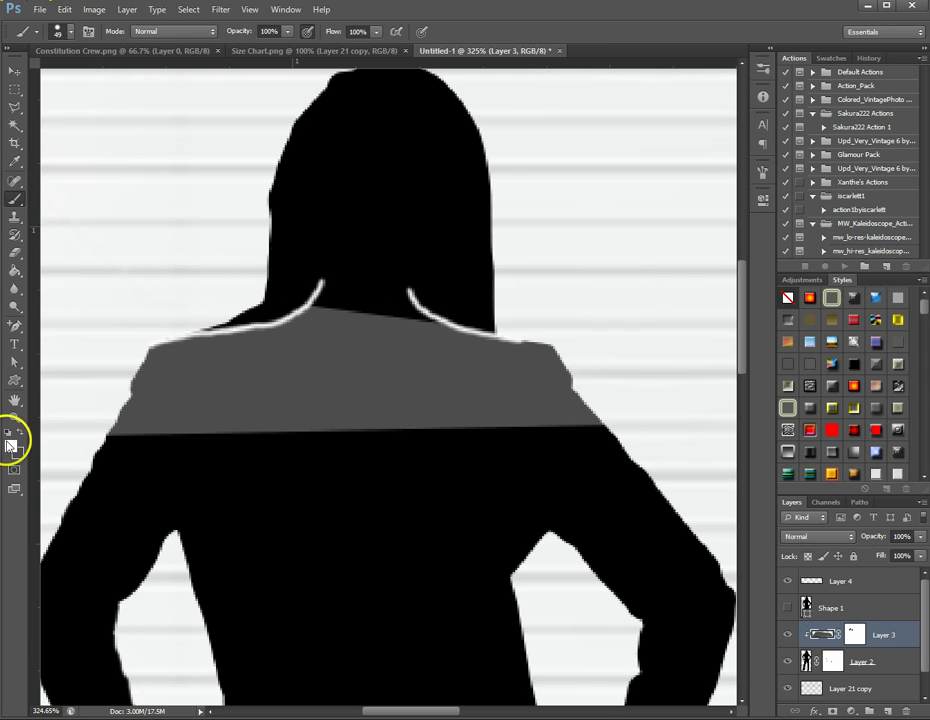
left_click(64, 31)
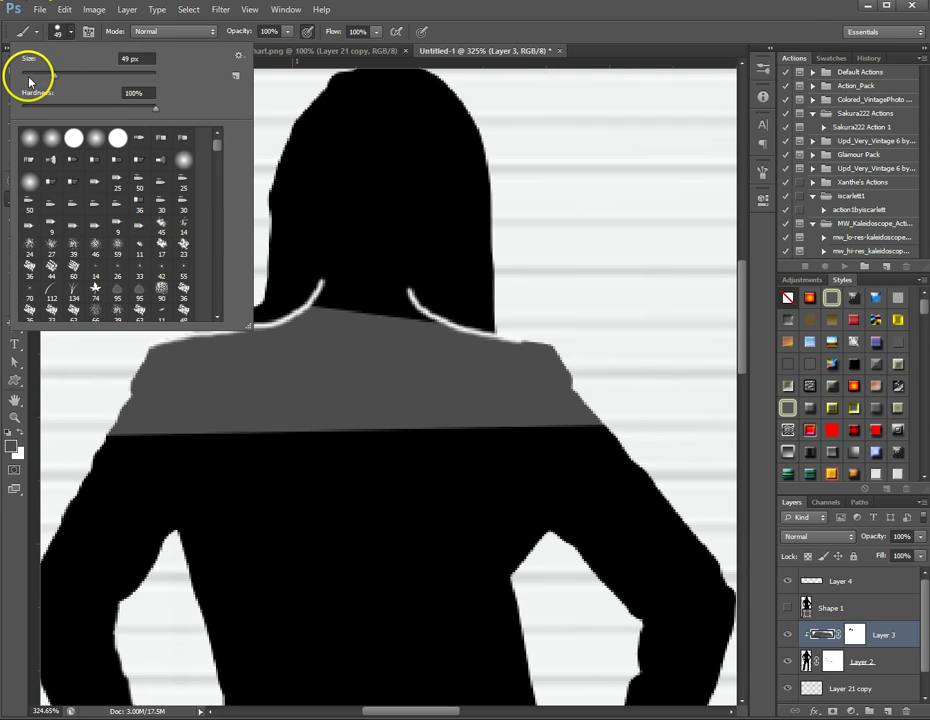
key("Return")
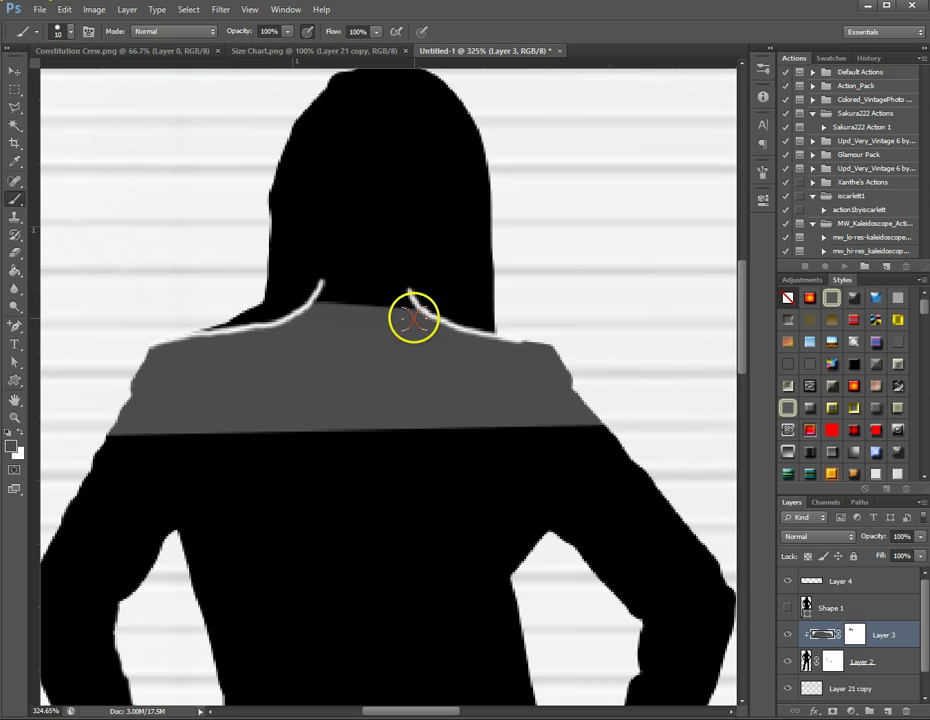
Hide the guide layer and paint white on Layer 3's mask to restore the grey along the shoulder edges.
left_click(787, 581)
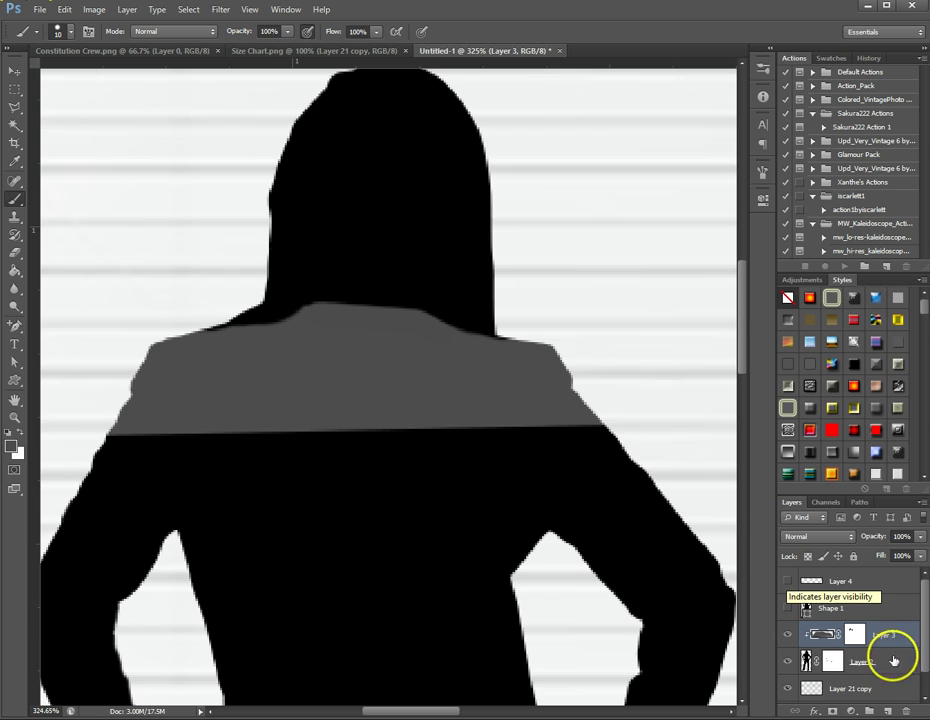
left_click(855, 634)
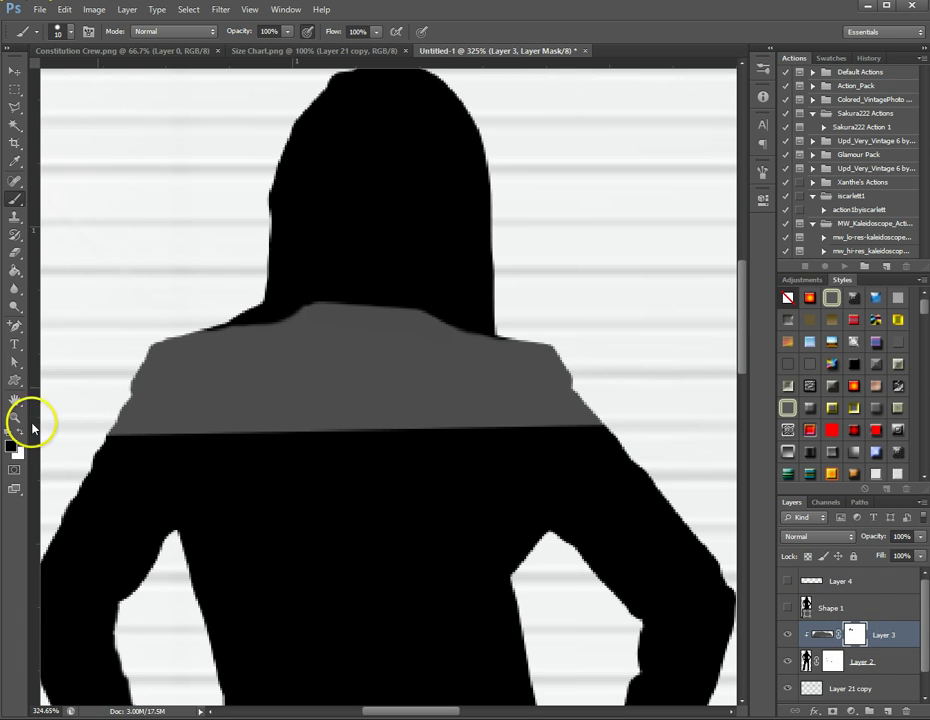
left_click(21, 439)
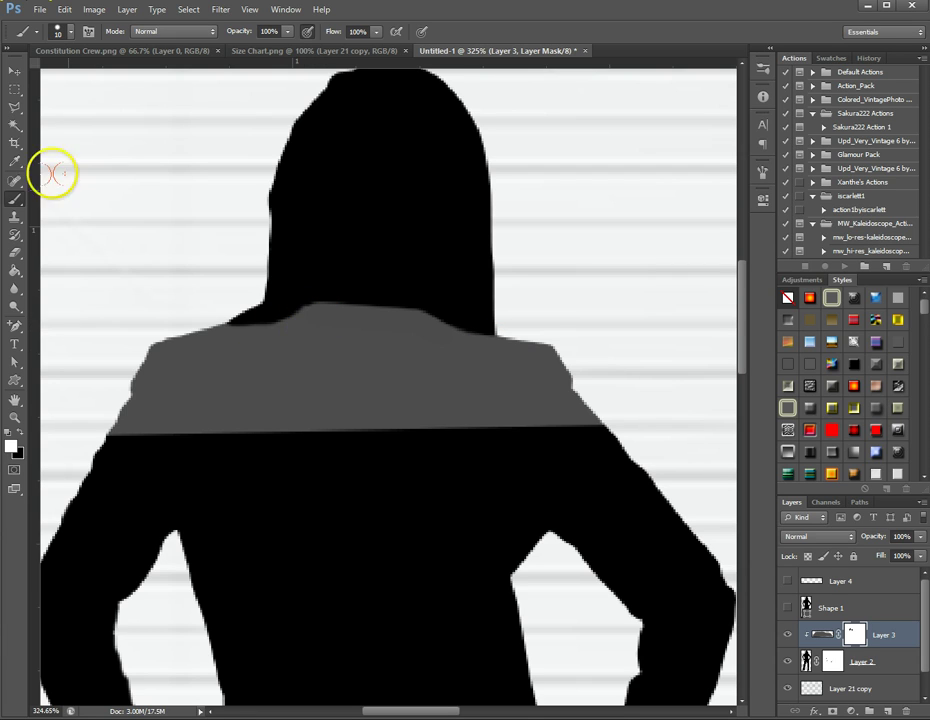
Select a thin rectangle across the collar top and fill it with dark grey on Layer 3 to square off the neckline.
left_click(15, 89)
left_click_drag(301, 308, 426, 303)
left_click(421, 301)
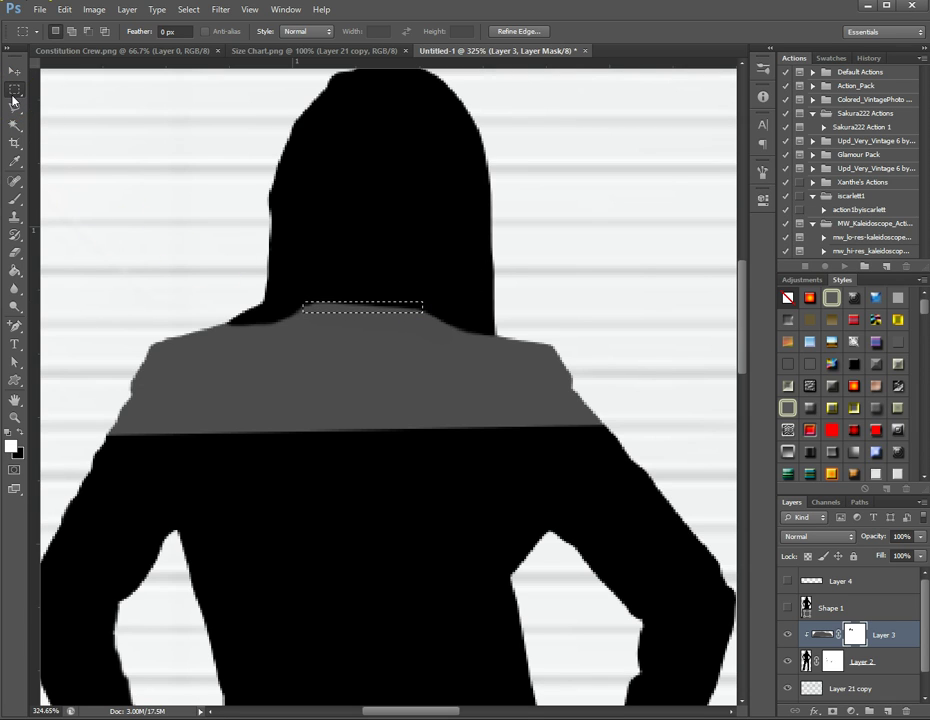
left_click(14, 327)
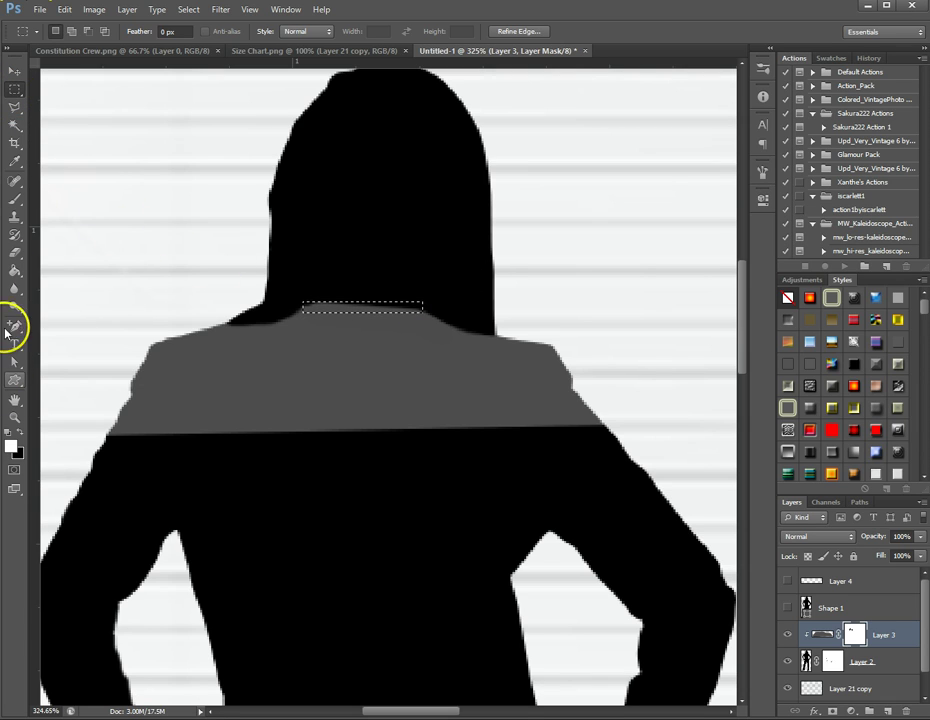
left_click(13, 201)
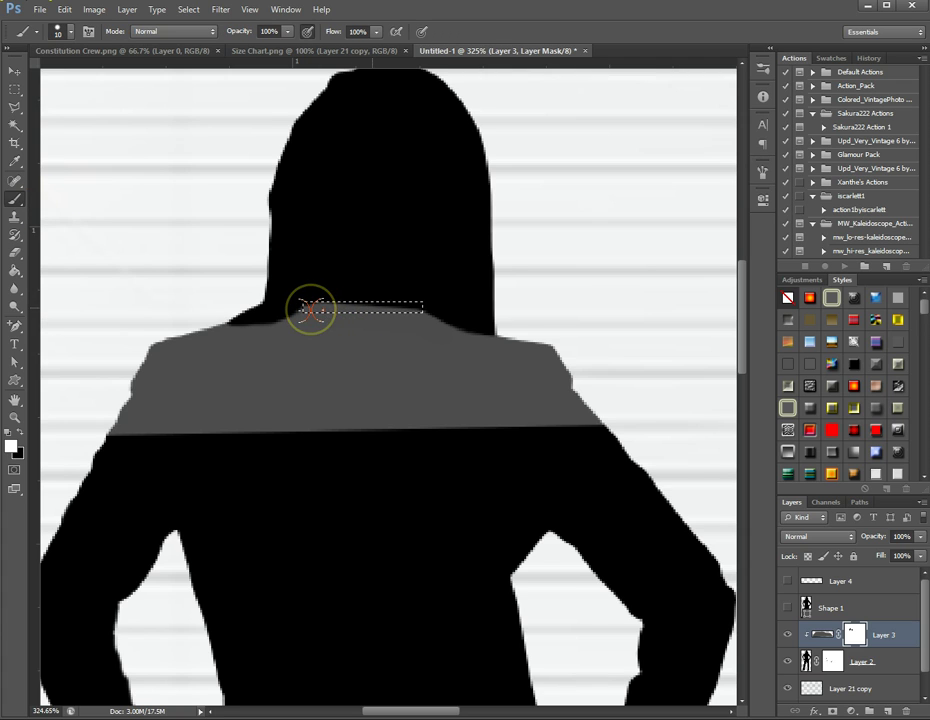
left_click(822, 632)
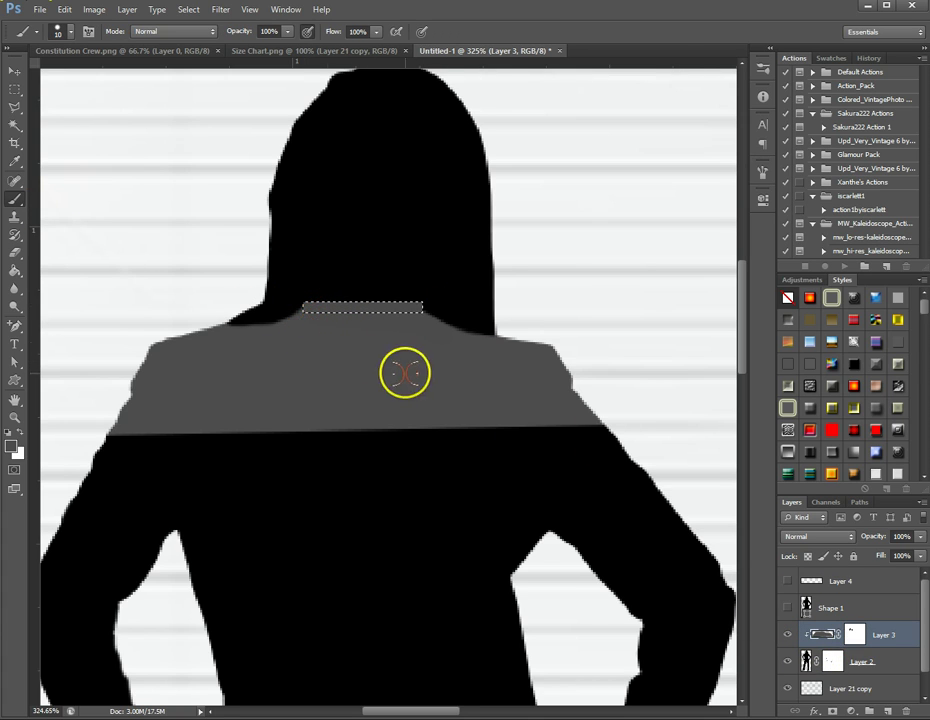
left_click(17, 92)
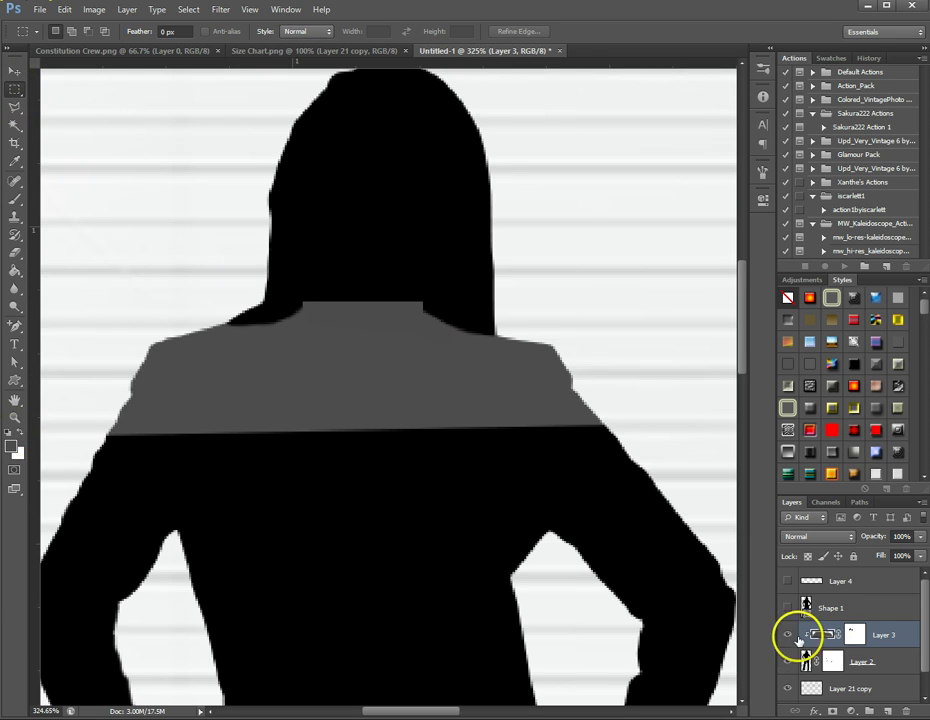
key("ctrl+z")
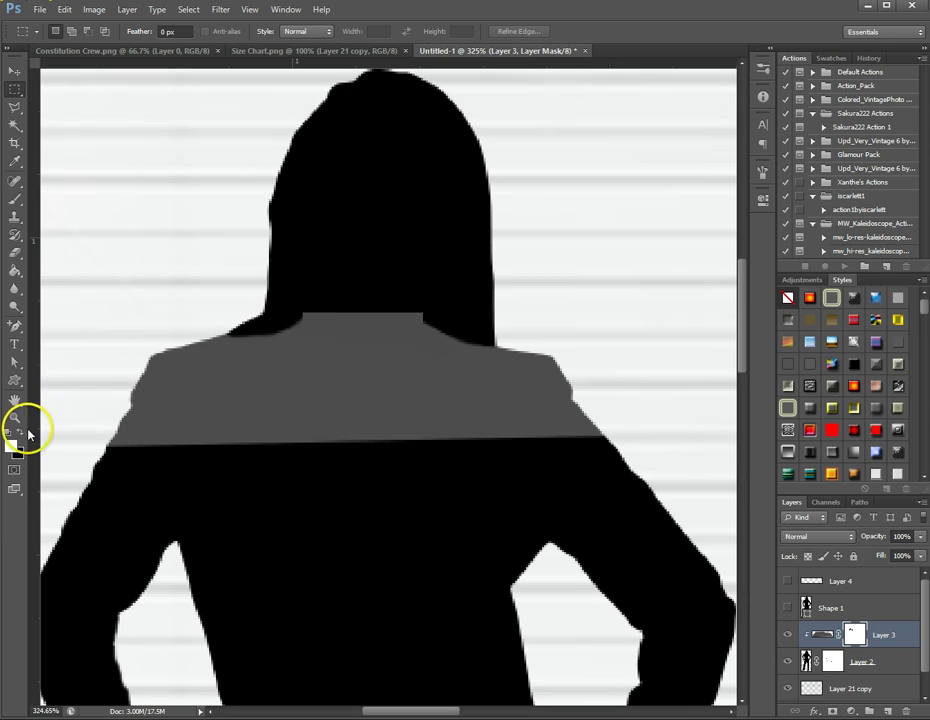
Reshape the collar sides on Layer 3's mask with a 10 px brush, painting black beside the neck and white along the shoulder lines.
left_click(12, 200)
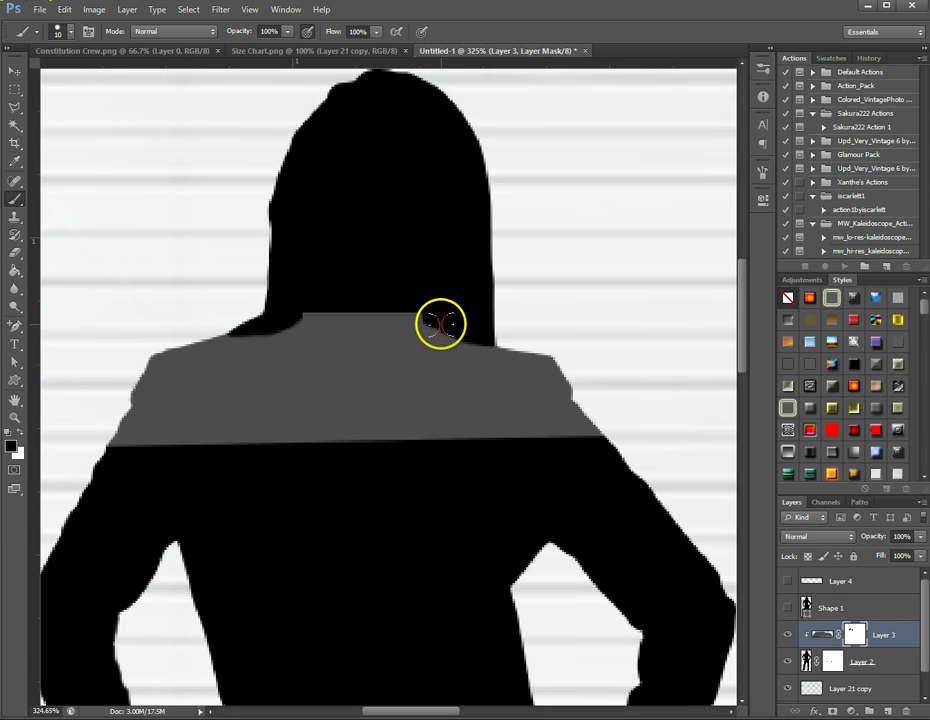
left_click_drag(445, 325, 465, 332)
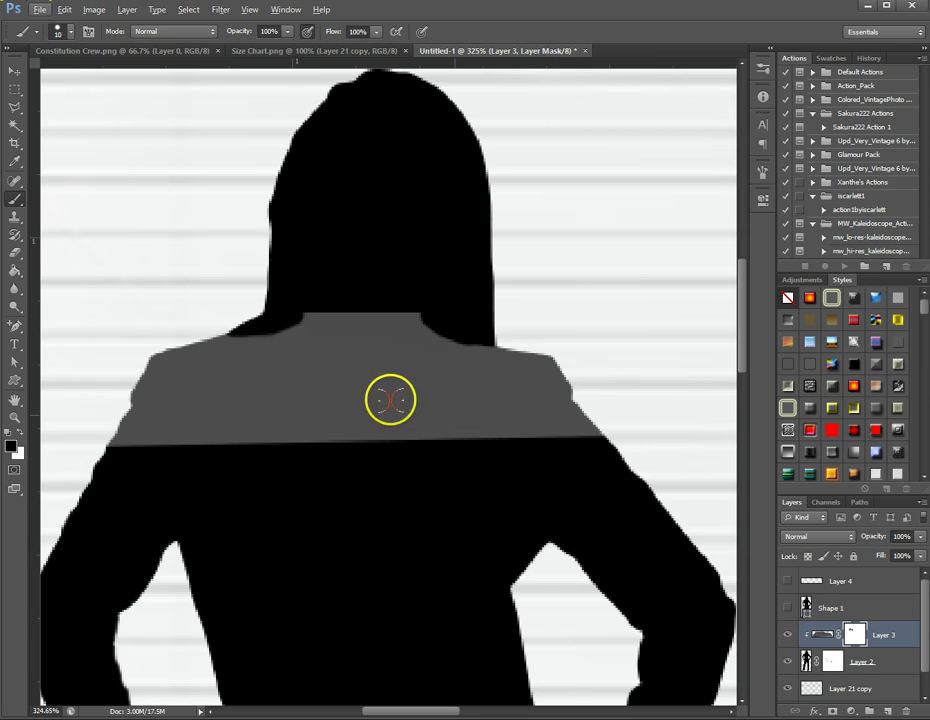
left_click(19, 442)
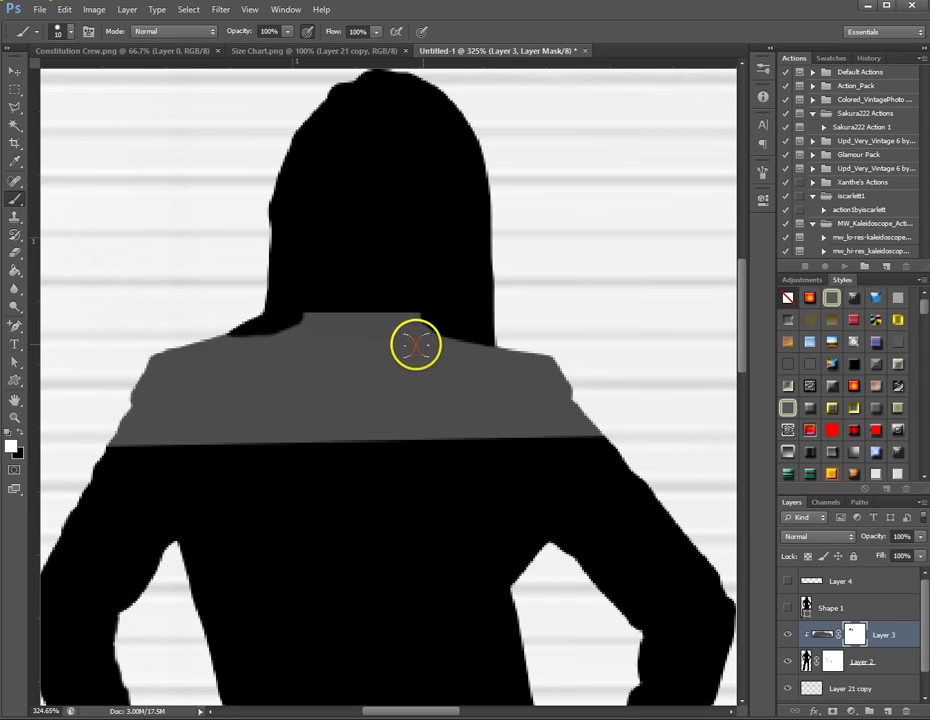
mouse_move(413, 343)
left_mouse_down()
mouse_move(224, 349)
mouse_move(245, 350)
left_mouse_up()
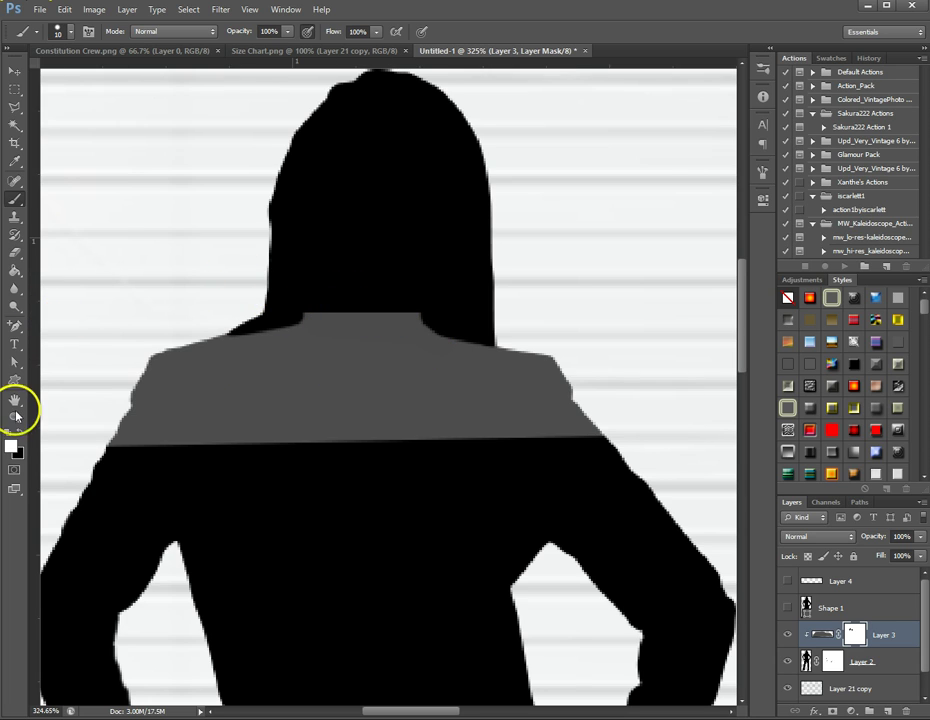
left_click(21, 437)
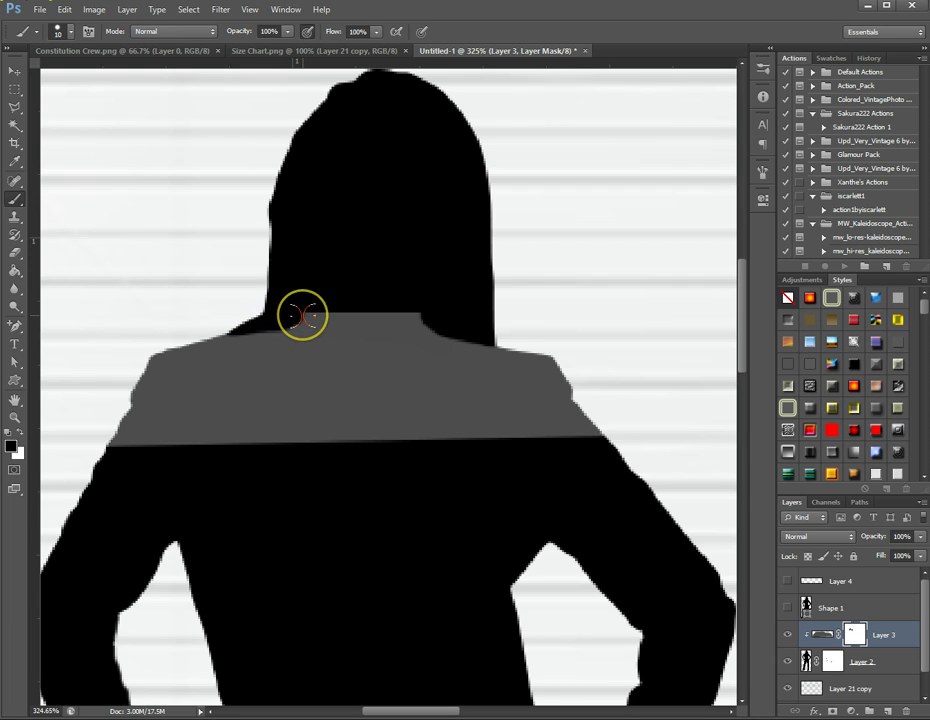
mouse_move(303, 316)
left_mouse_down()
mouse_move(280, 308)
mouse_move(297, 314)
mouse_move(180, 340)
left_mouse_up()
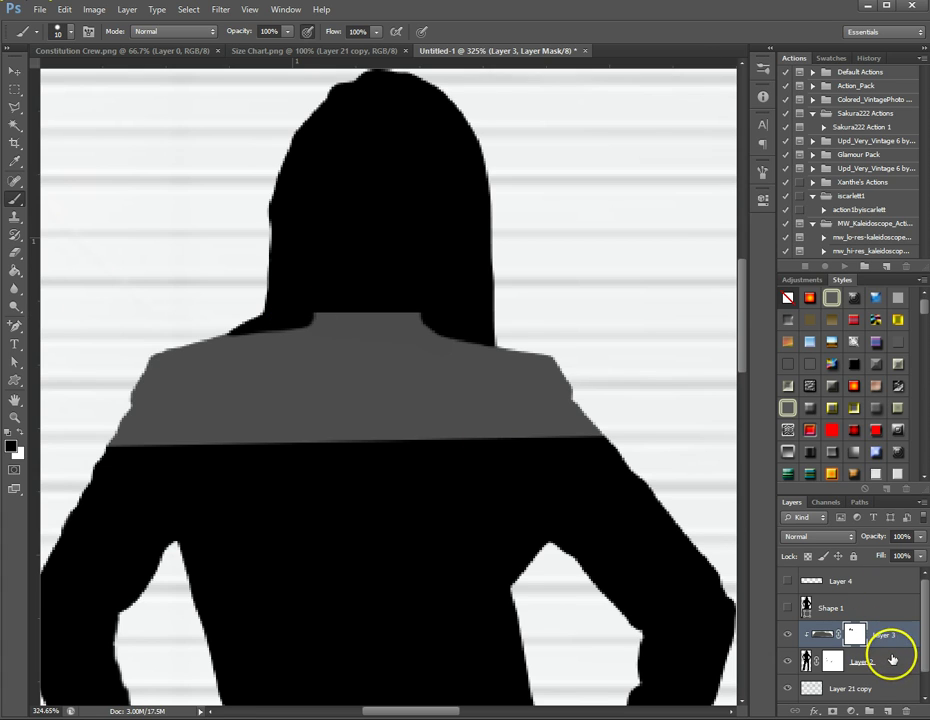
Create a new clipped layer directly above Layer 2 and select a thin rectangle across the collar's upper edge.
left_click_drag(805, 661, 888, 708)
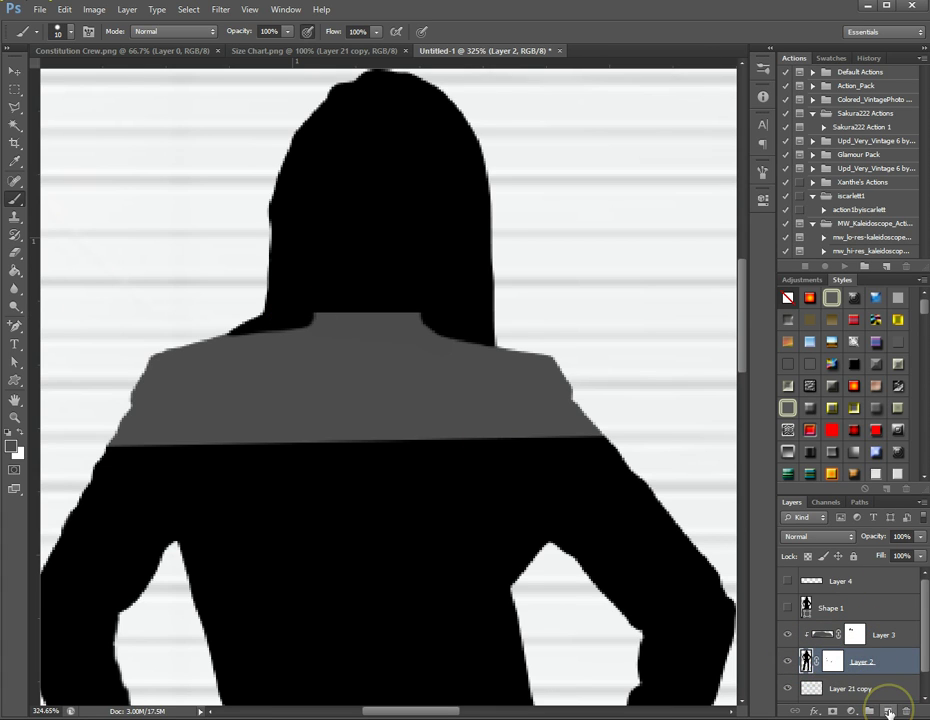
left_click(887, 709)
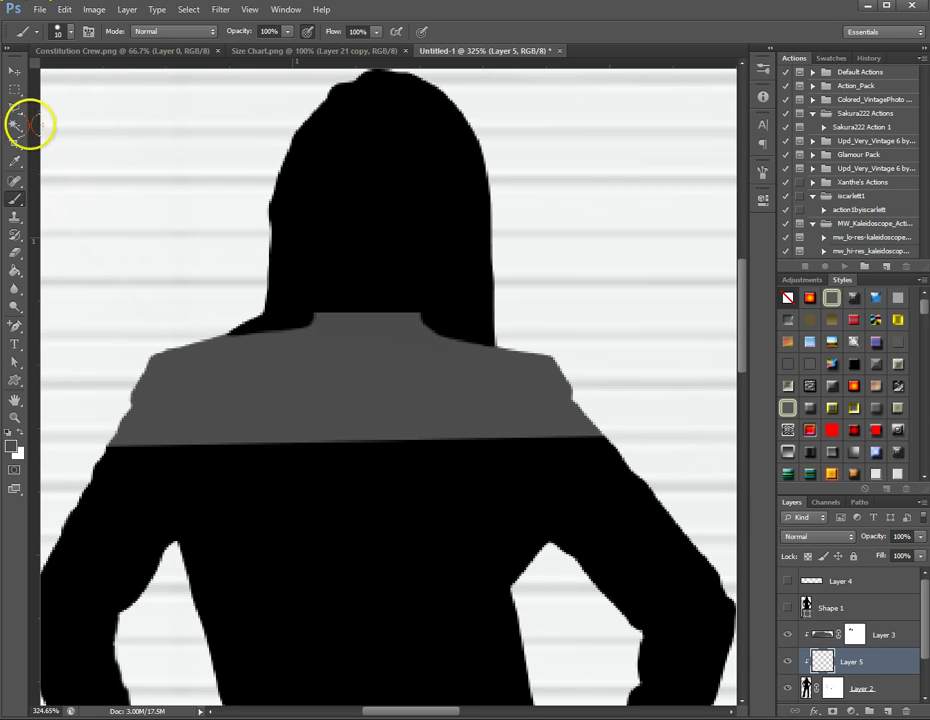
left_click(15, 89)
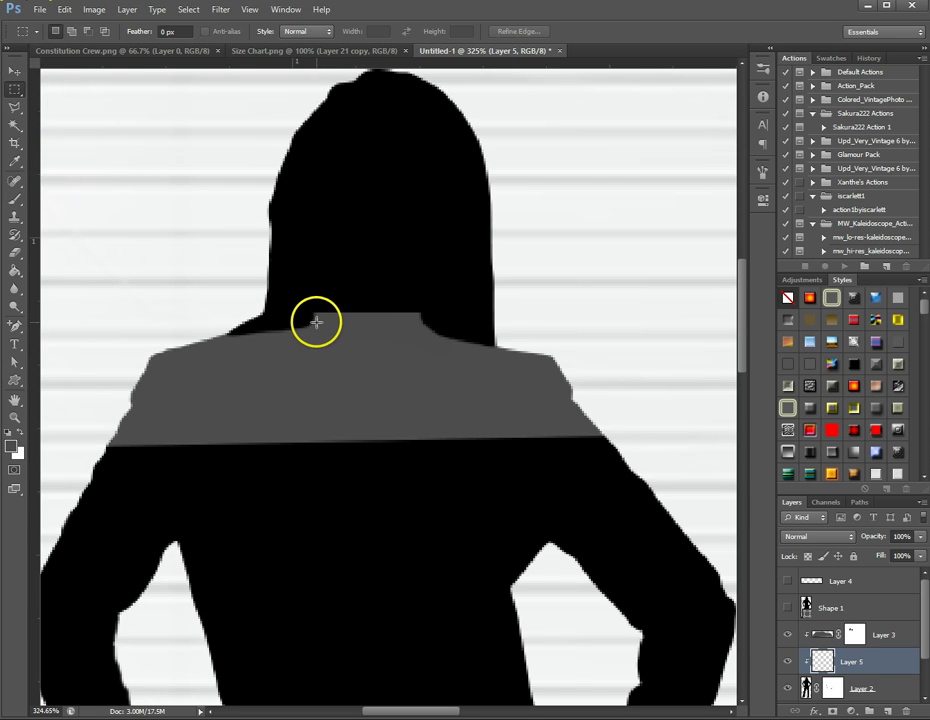
left_click_drag(316, 321, 421, 307)
Set the foreground colour to 0d4b6e, paint the selected collar strip with a 44 px brush and deselect.
left_click(11, 446)
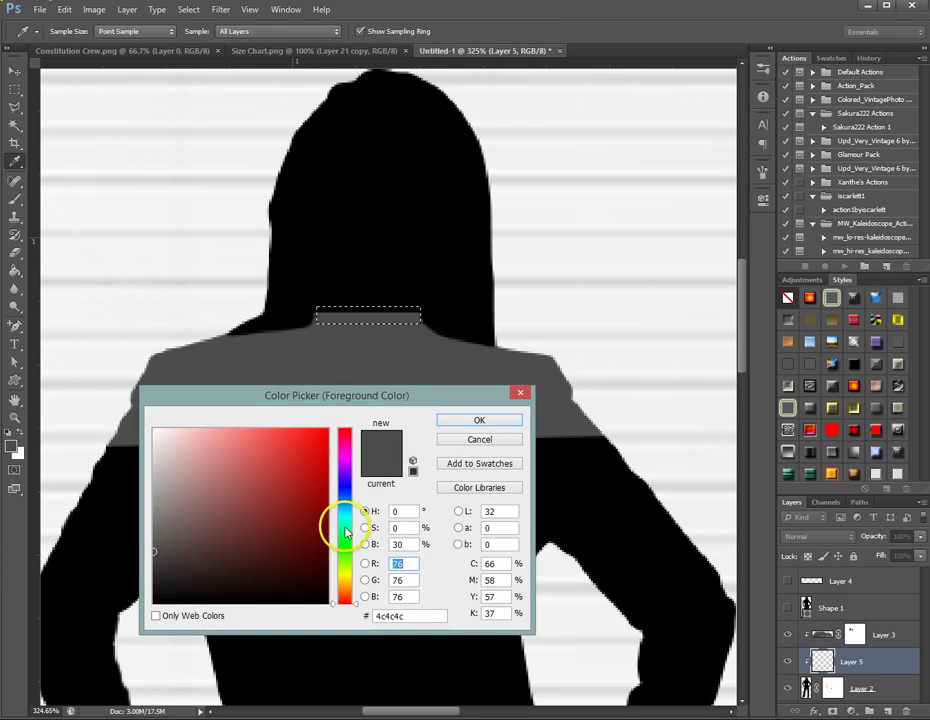
left_click_drag(332, 505, 307, 528)
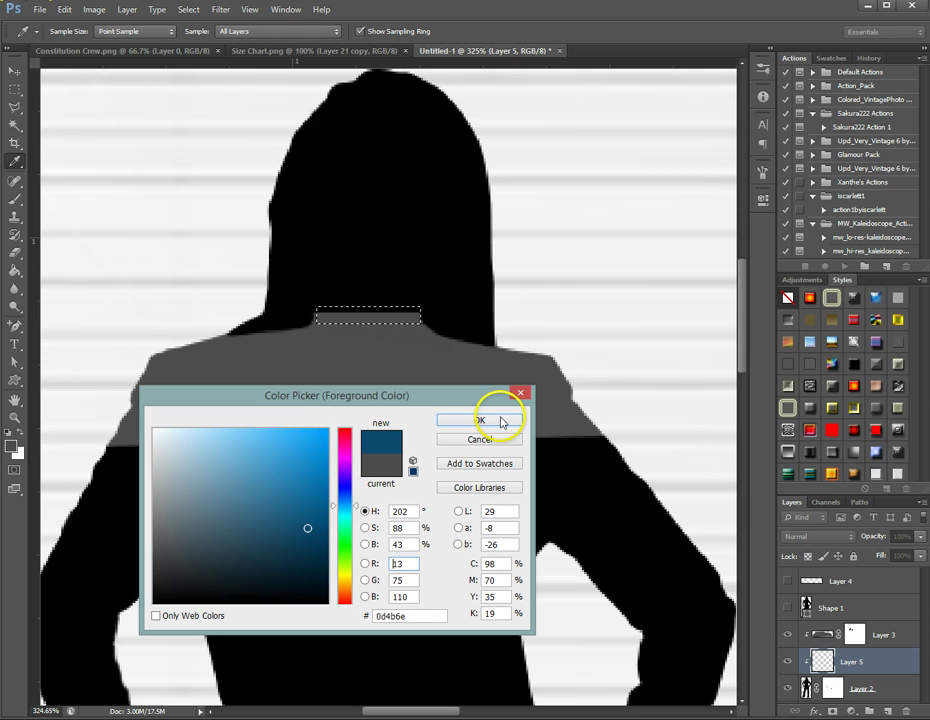
left_click(498, 414)
left_click(22, 199)
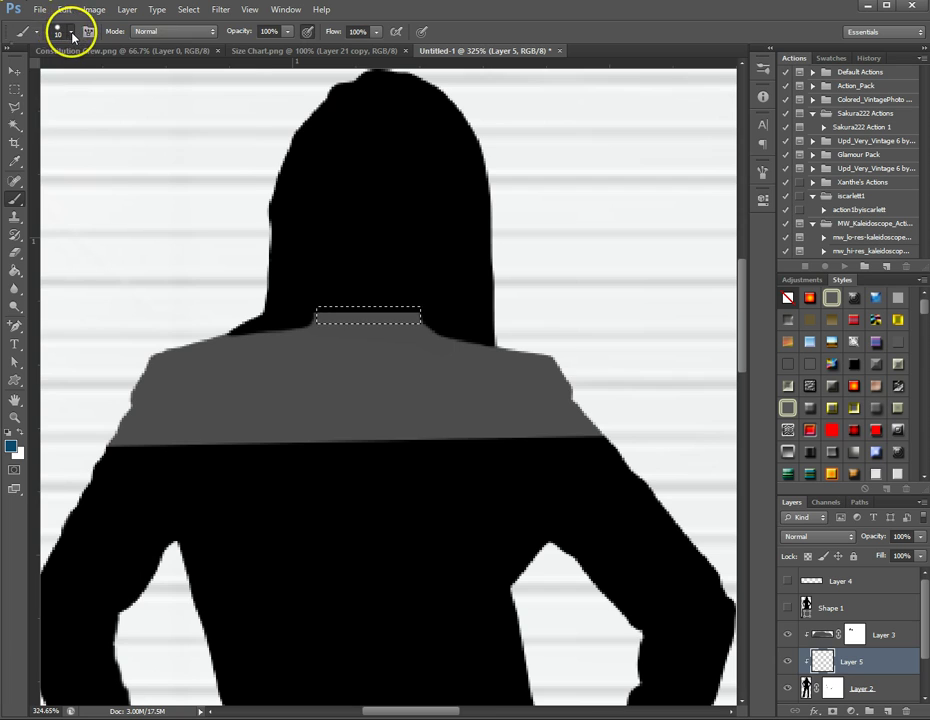
left_click(63, 27)
left_click(46, 69)
left_click_drag(316, 311, 318, 313)
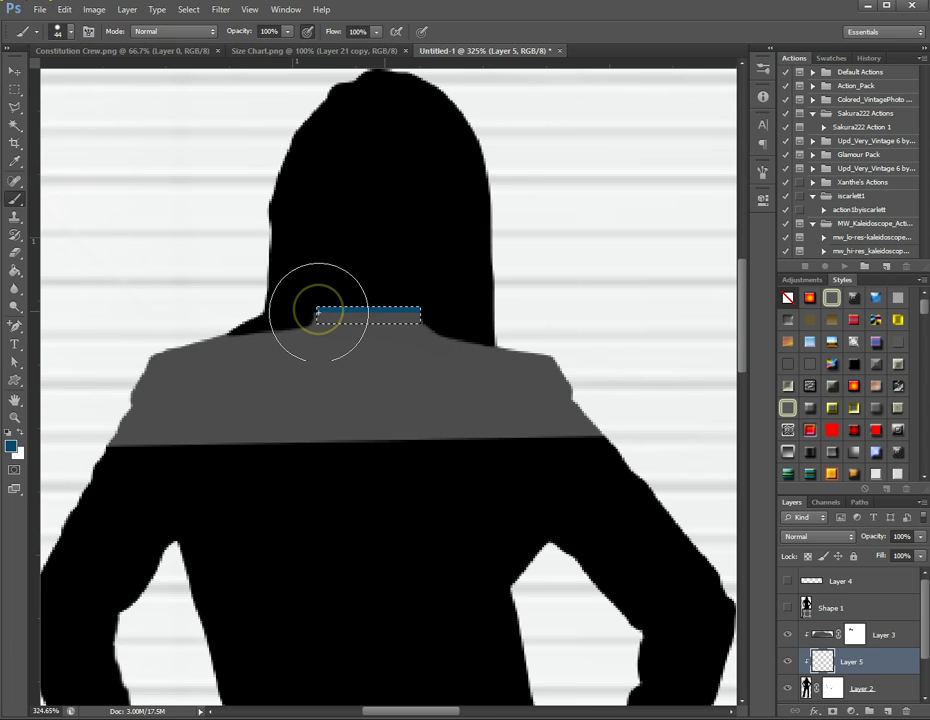
left_click(16, 90)
key("ctrl+d")
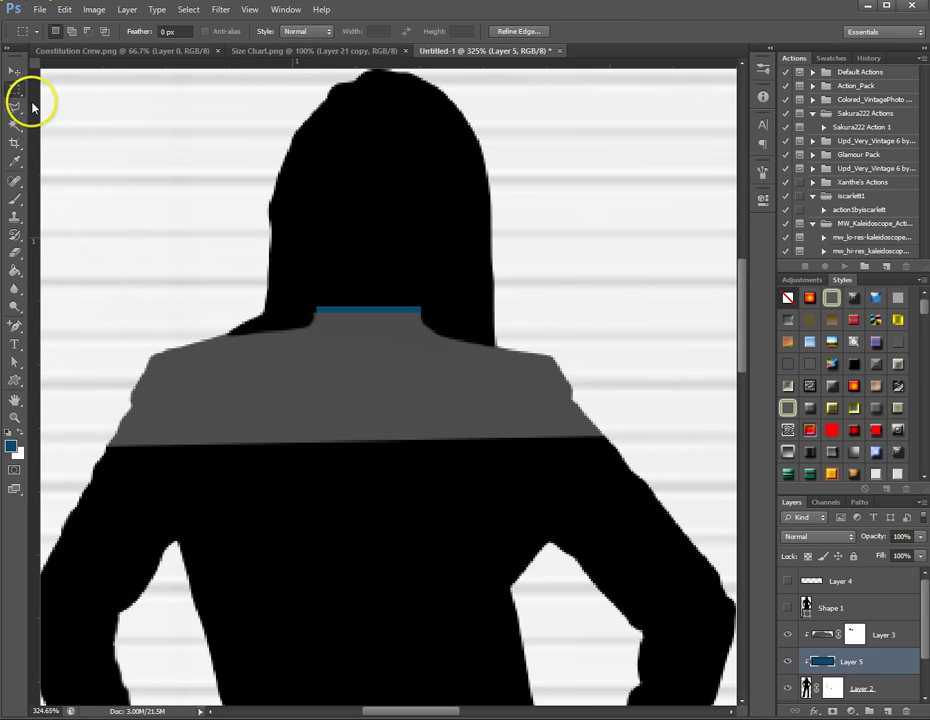
Shift the blue strip slightly upward above the grey collar and paint a 44 px blue dab beneath the grey neck area on Layer 5.
left_click(15, 71)
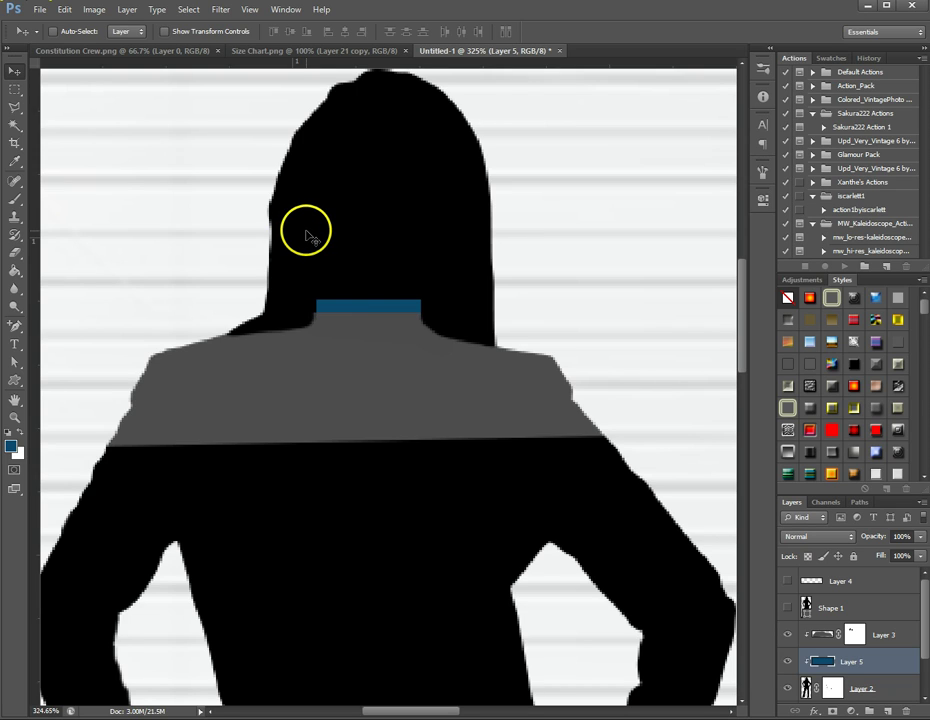
scroll(511, 512, "down", 3)
scroll(420, 398, "up", 2)
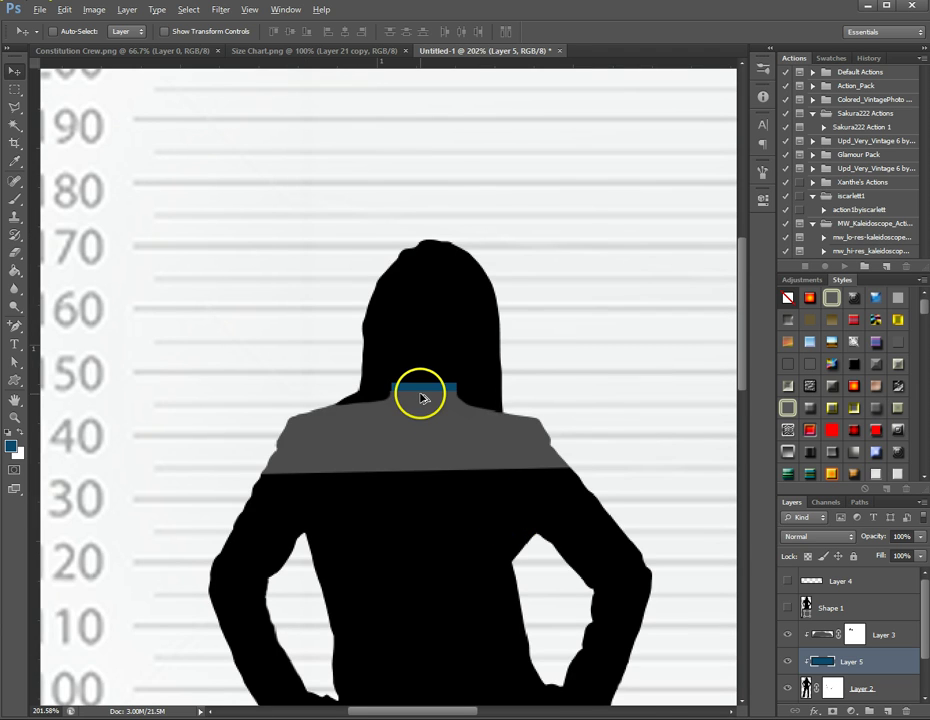
scroll(420, 398, "up", 3)
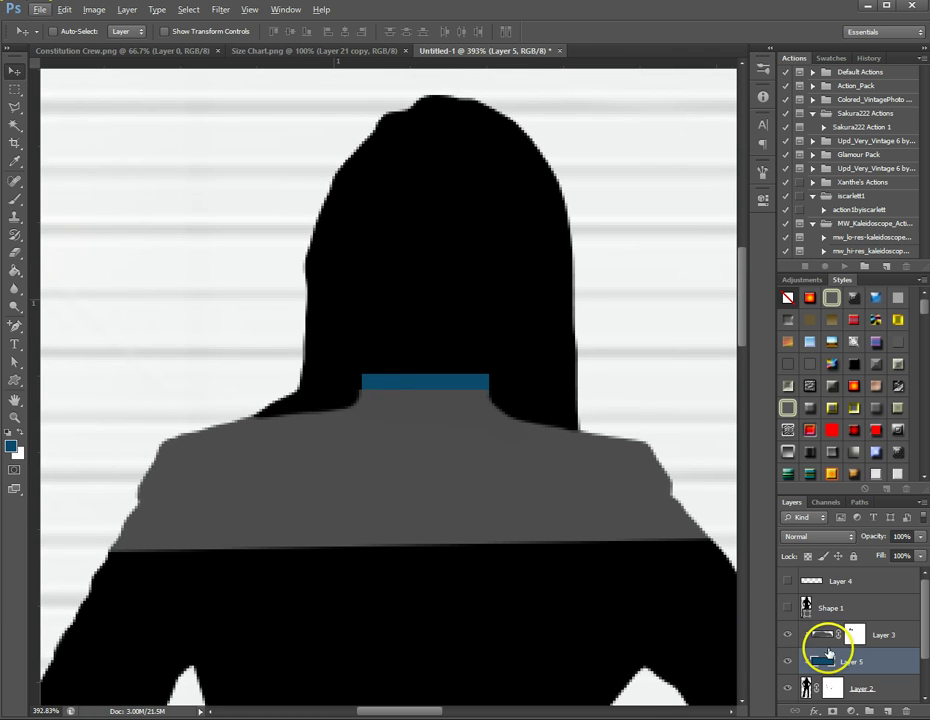
left_click(17, 199)
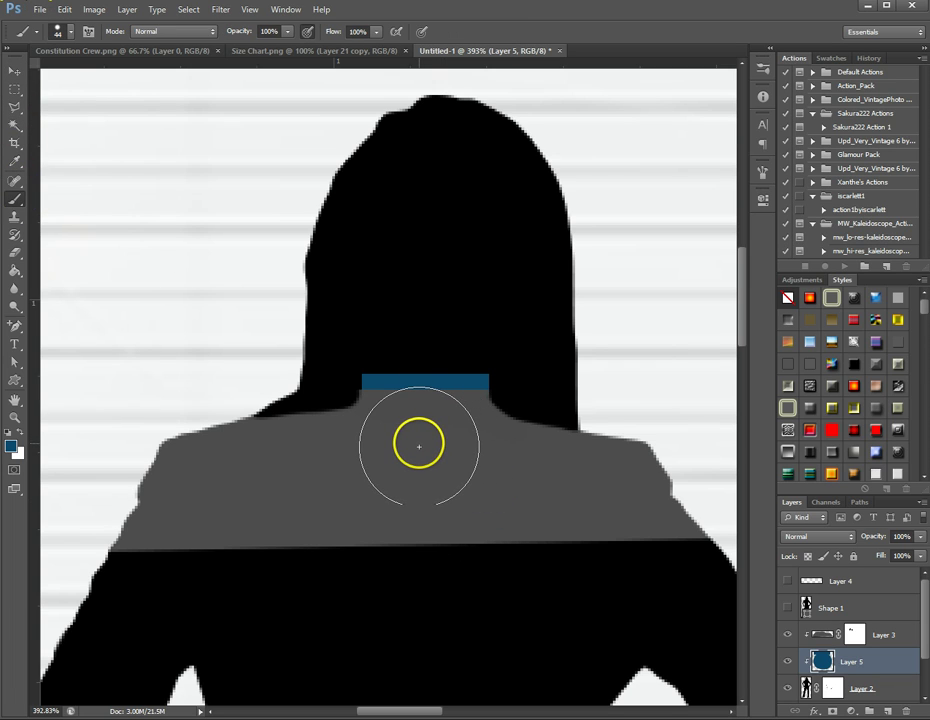
Paint black on Layer 3's mask with a 2 px brush to cut a V-shaped notch in the collar centre, exposing the blue beneath.
left_click(853, 638)
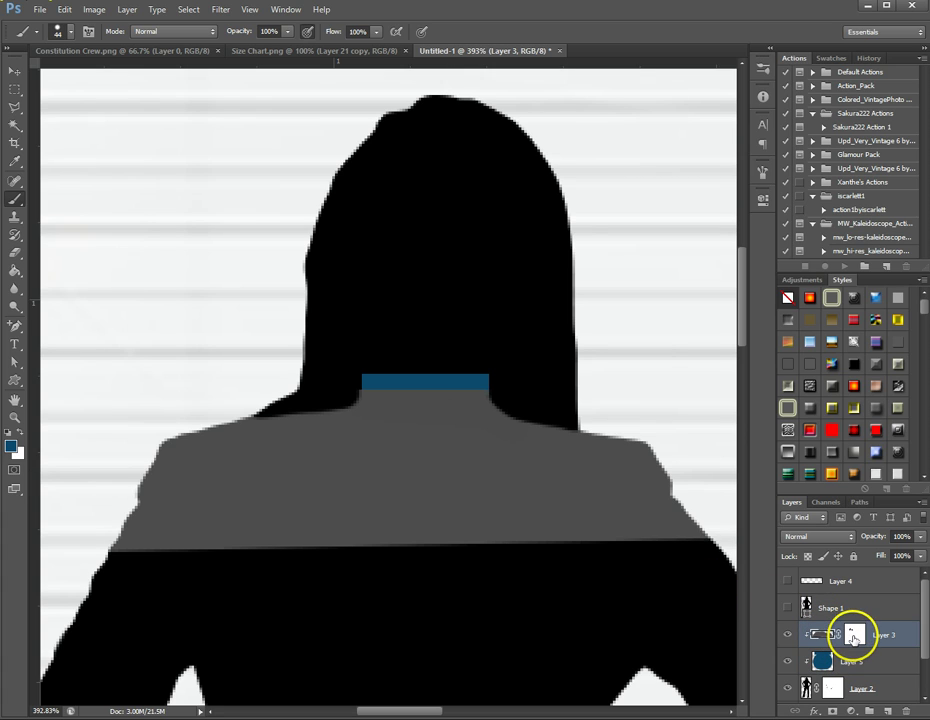
left_click(853, 638)
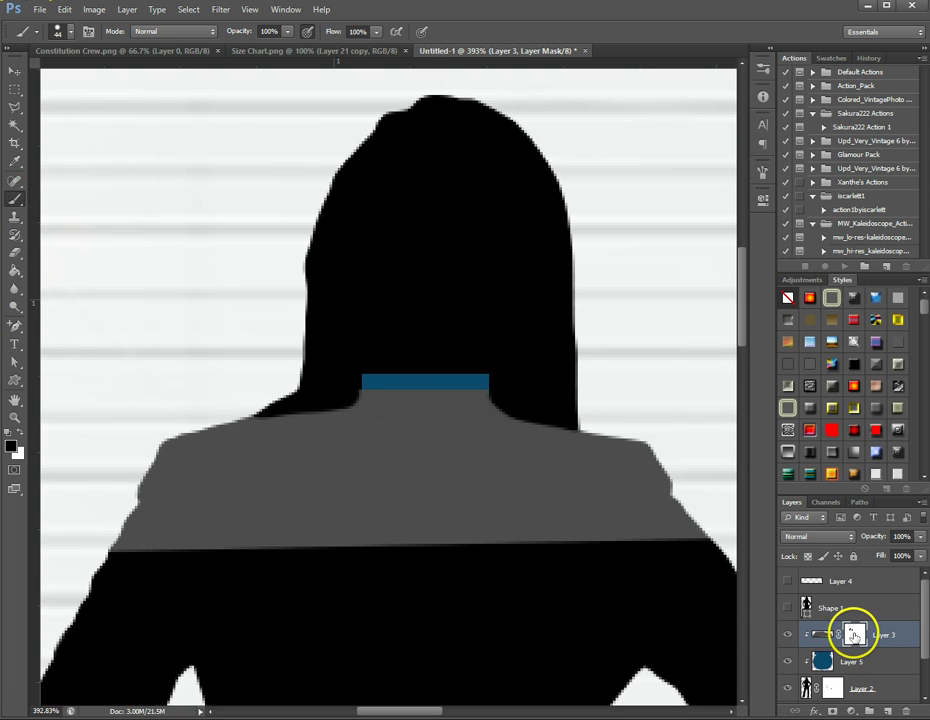
left_click(68, 33)
left_click_drag(32, 74, 22, 82)
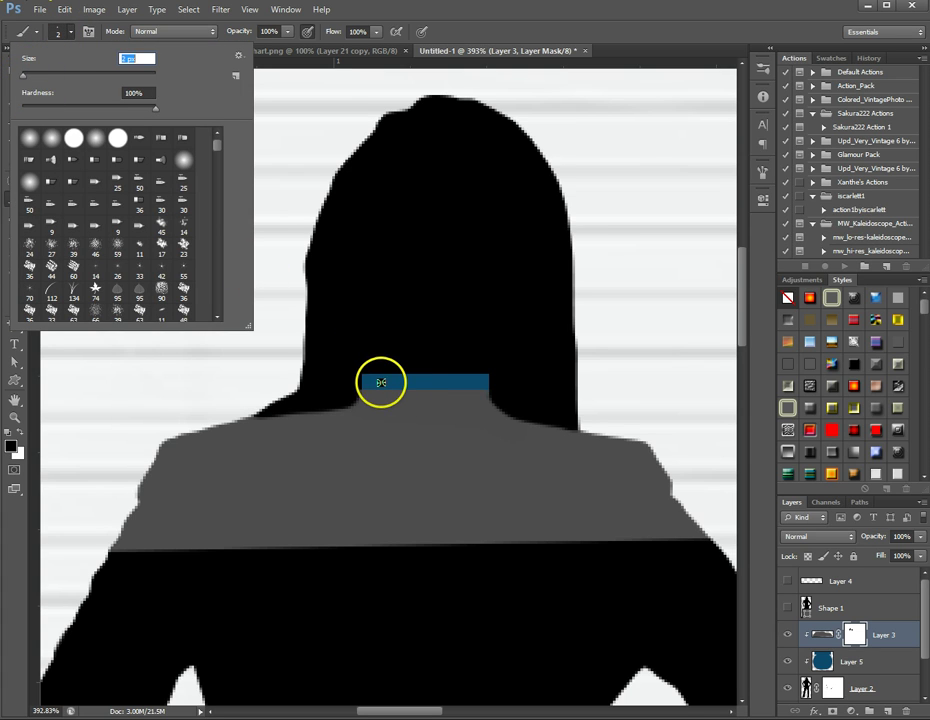
left_click(384, 383)
left_click_drag(384, 383, 407, 390)
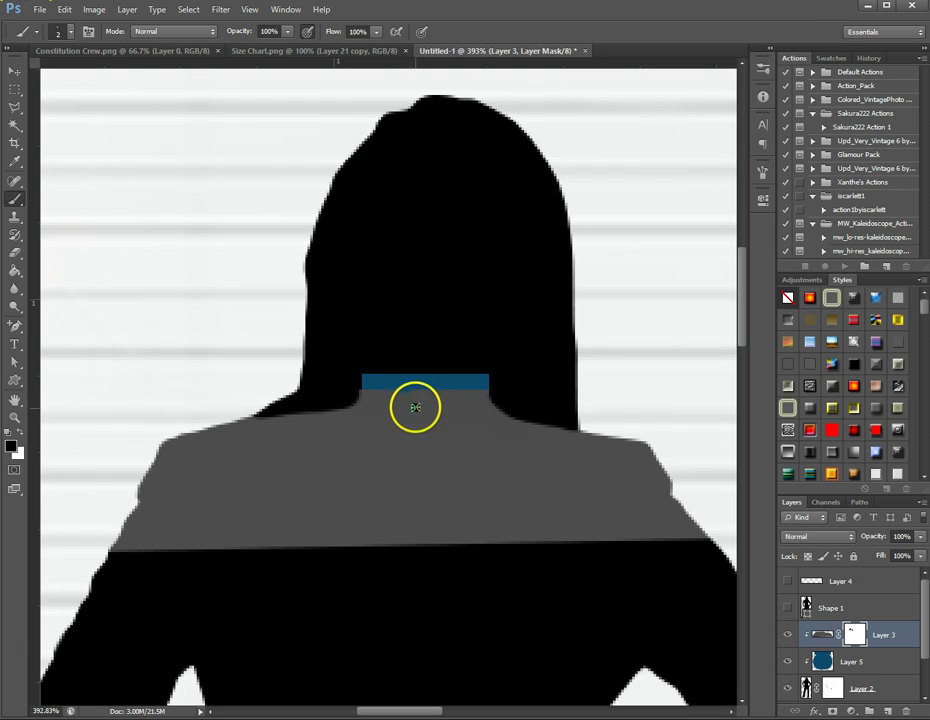
mouse_move(441, 404)
left_mouse_down()
mouse_move(434, 394)
mouse_move(449, 386)
left_mouse_up()
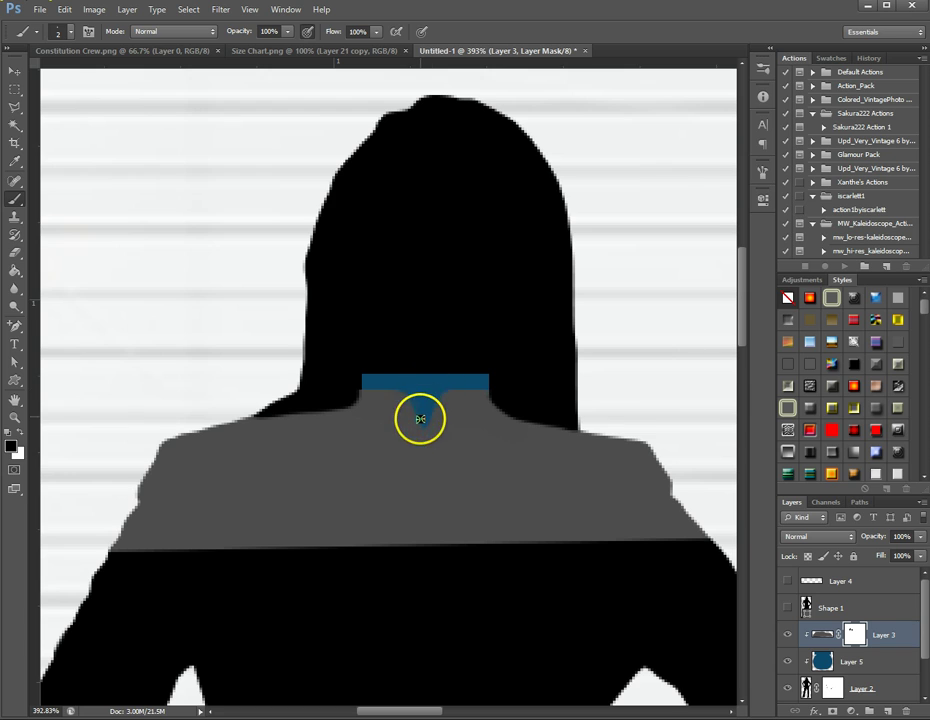
Paint white on Layer 3's mask with a 9 px brush to trim the edges of the collar's V notch.
left_click(22, 436)
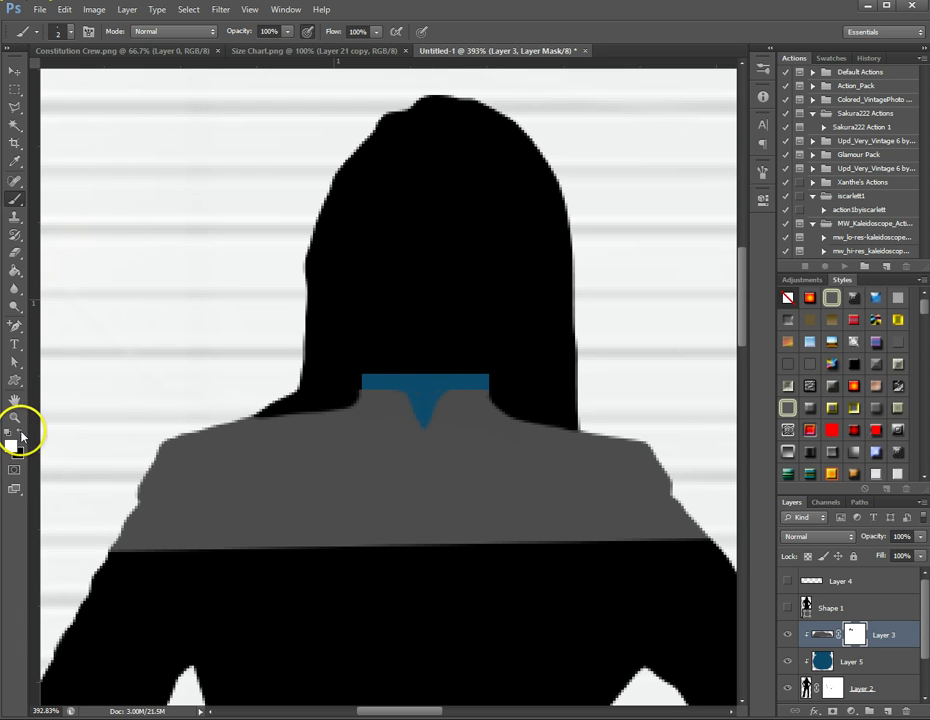
left_click(70, 32)
left_click_drag(24, 79, 27, 77)
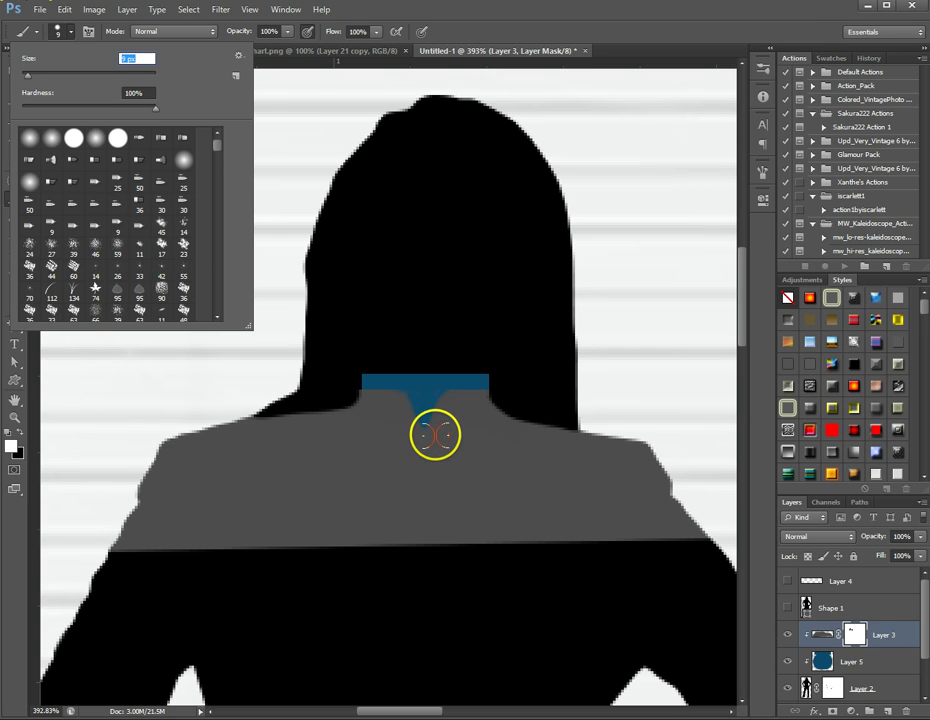
left_click(440, 392)
mouse_move(453, 402)
left_mouse_down()
mouse_move(450, 421)
mouse_move(394, 415)
mouse_move(397, 402)
left_mouse_up()
key("ctrl+z")
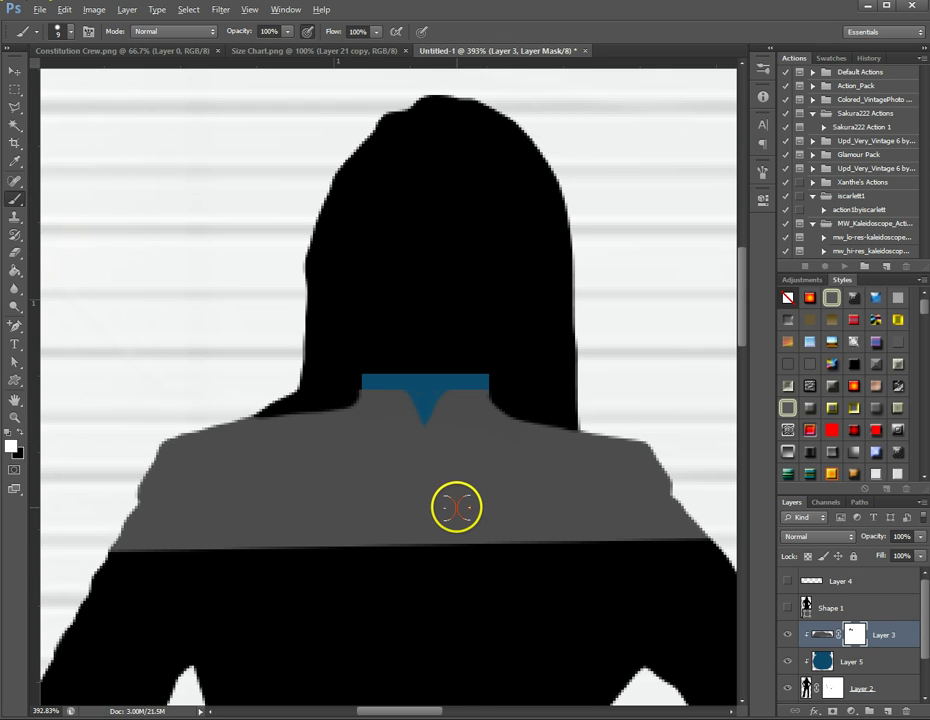
Target Layer 3's image instead of its mask and sample the shoulder grey as the foreground colour for the brush.
scroll(457, 508, "down", 3)
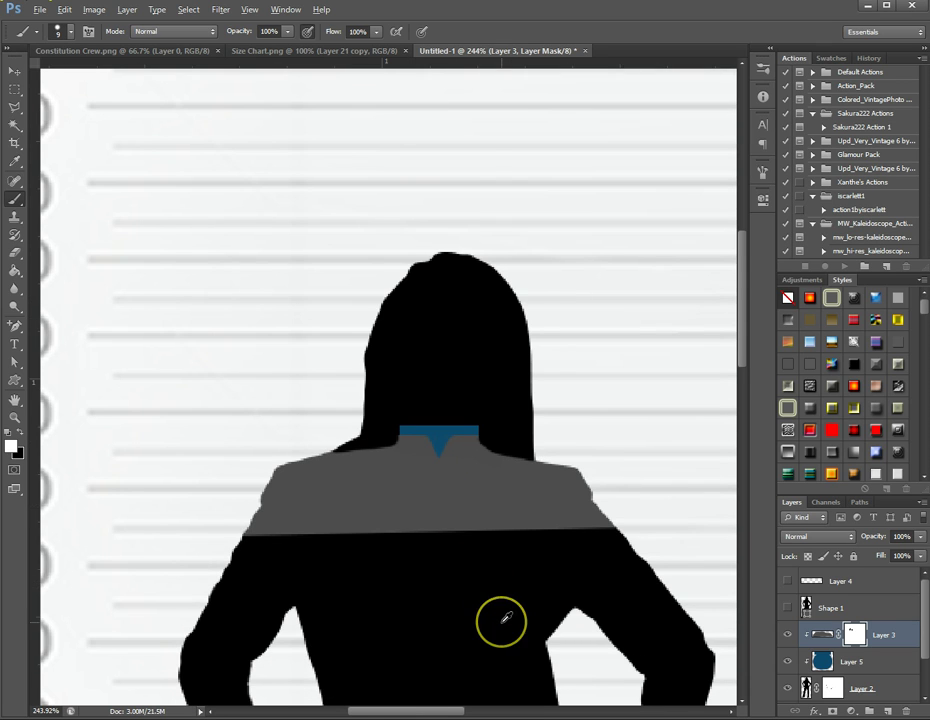
scroll(505, 619, "up", 2)
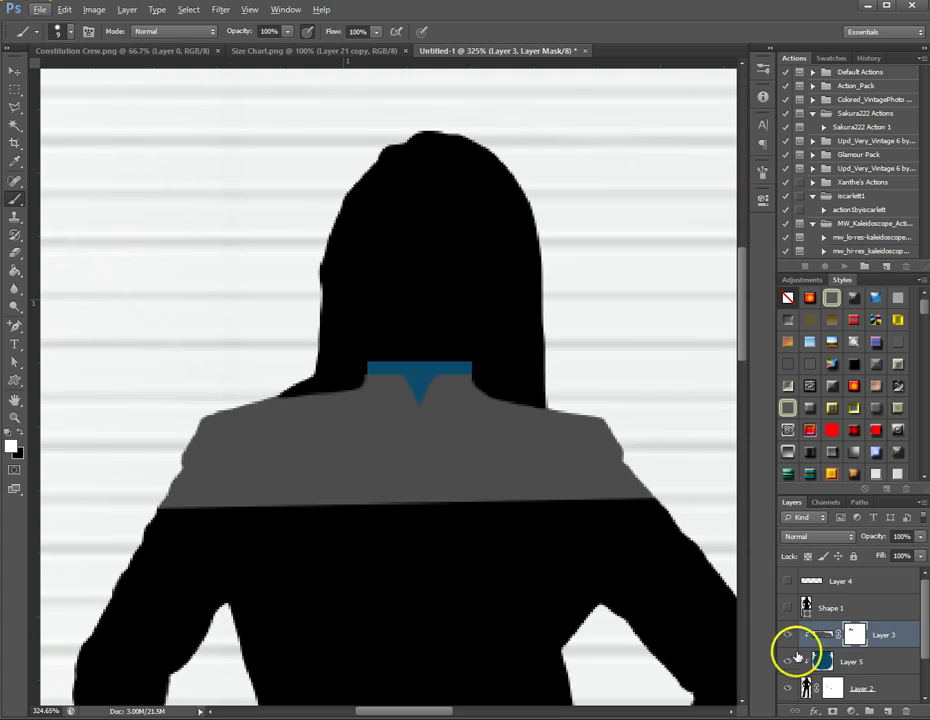
left_click(824, 635)
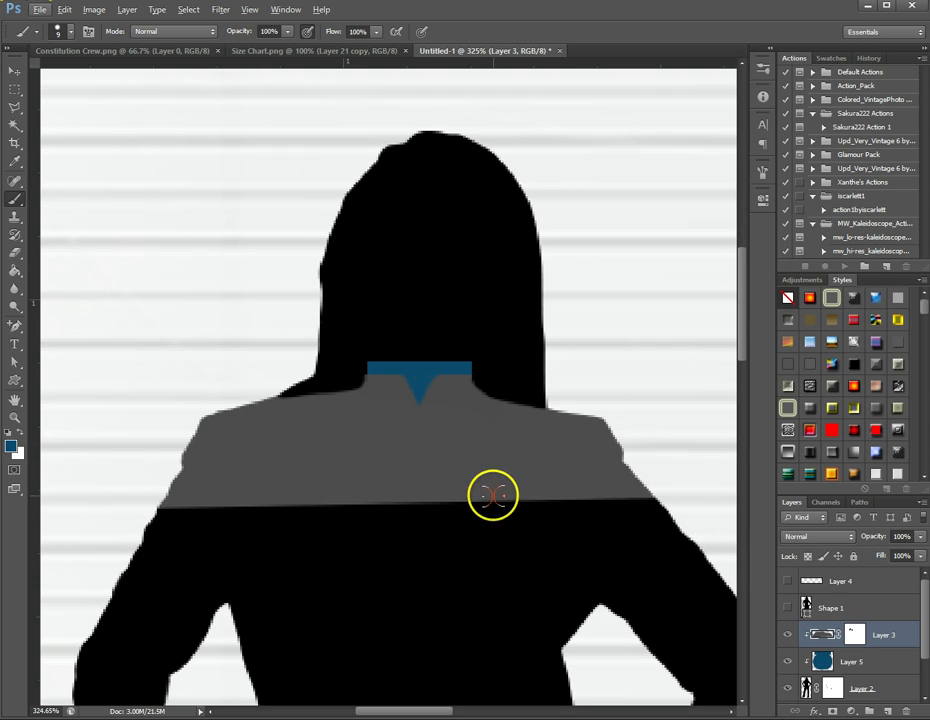
mouse_move(490, 431)
left_mouse_down()
mouse_move(465, 493)
mouse_move(407, 452)
left_mouse_up()
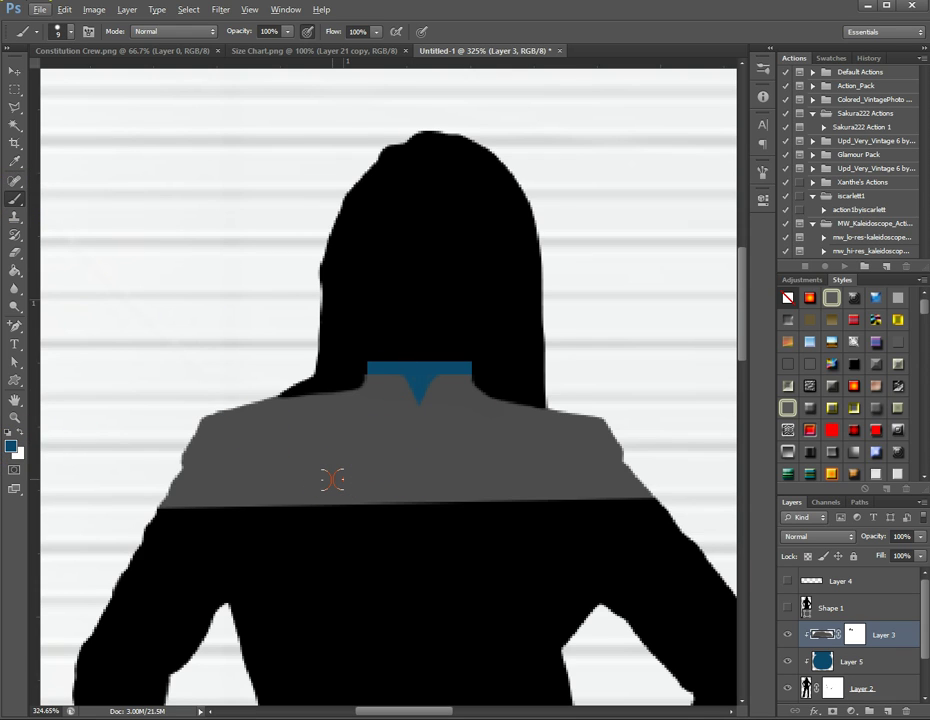
left_click(384, 437, "alt")
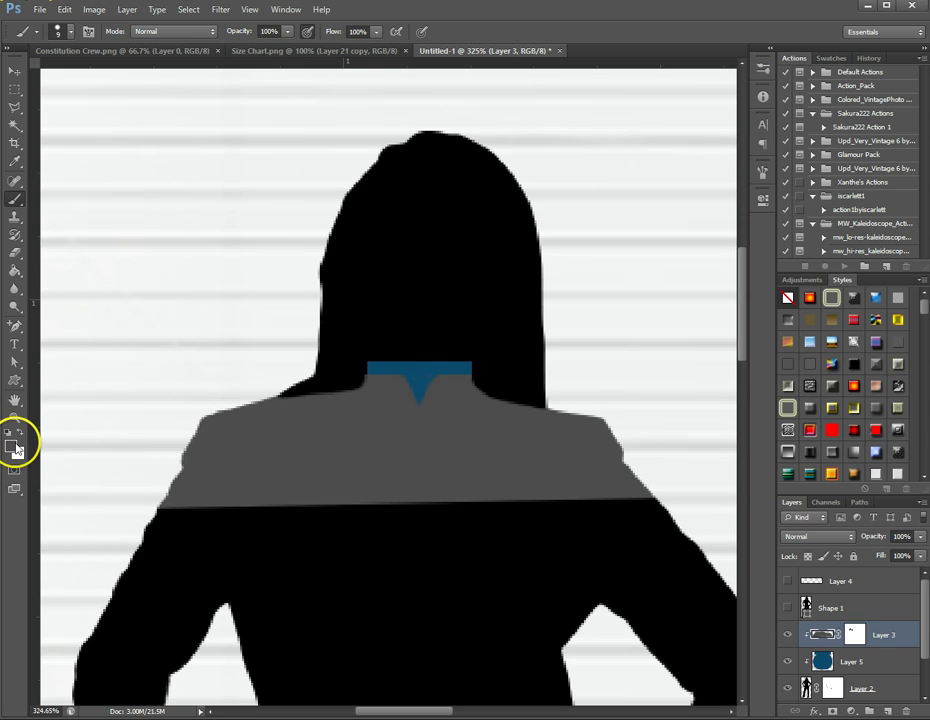
left_click(15, 163)
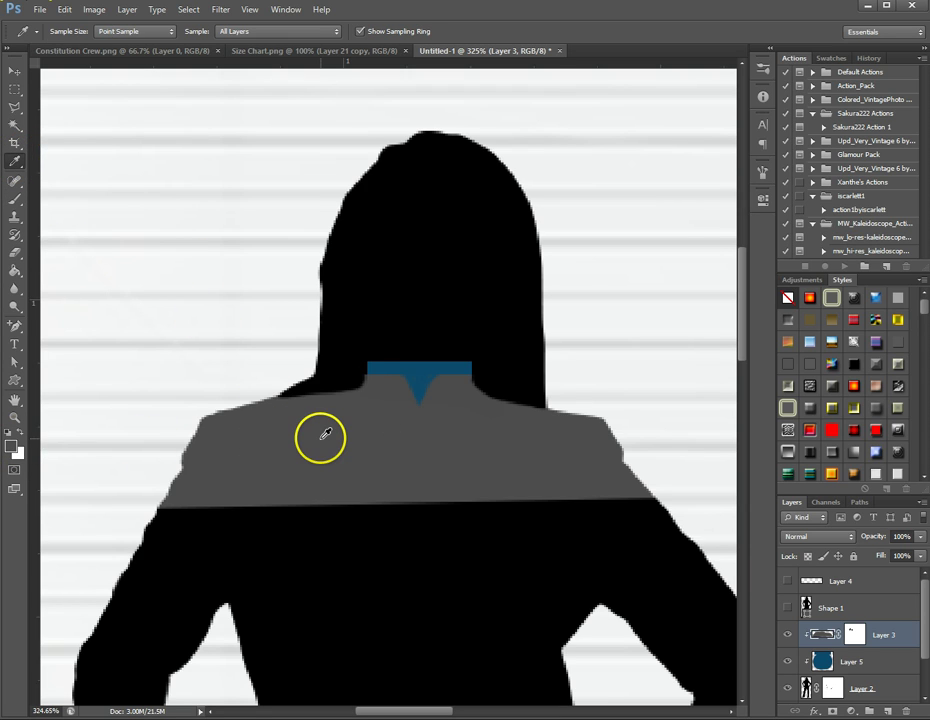
left_click(15, 201)
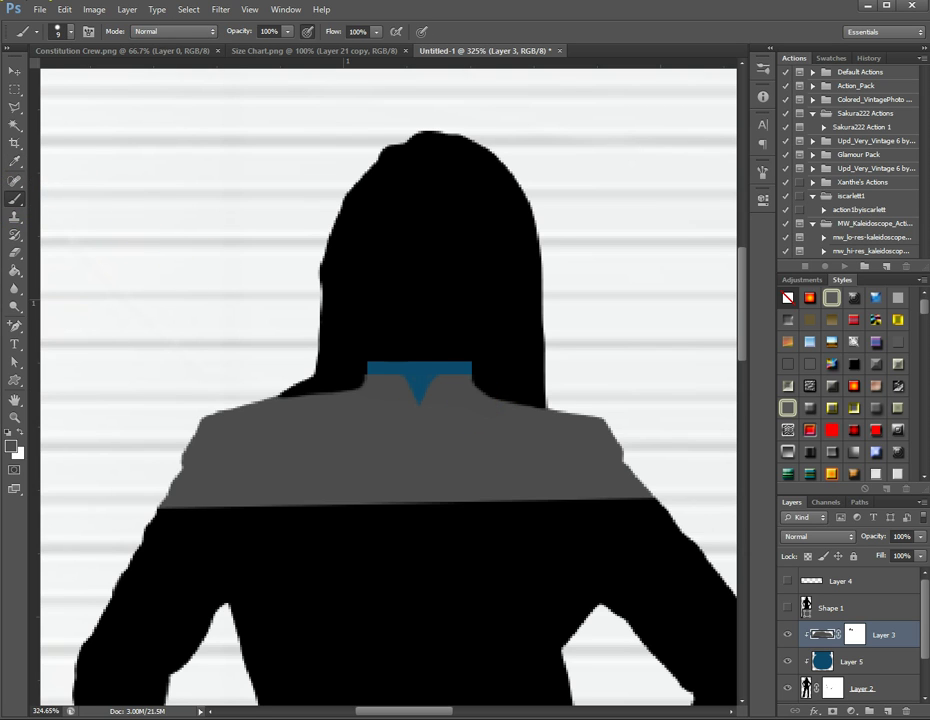
Try to paint a curved lower edge across the grey shoulder area with a 22 px hard brush.
left_click(63, 32)
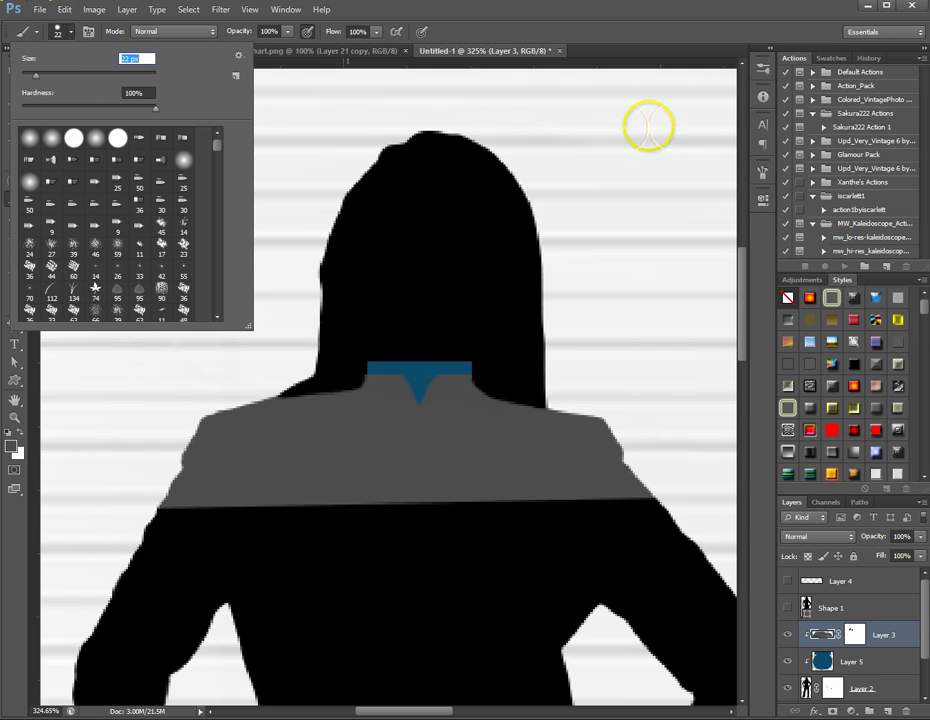
left_click(765, 175)
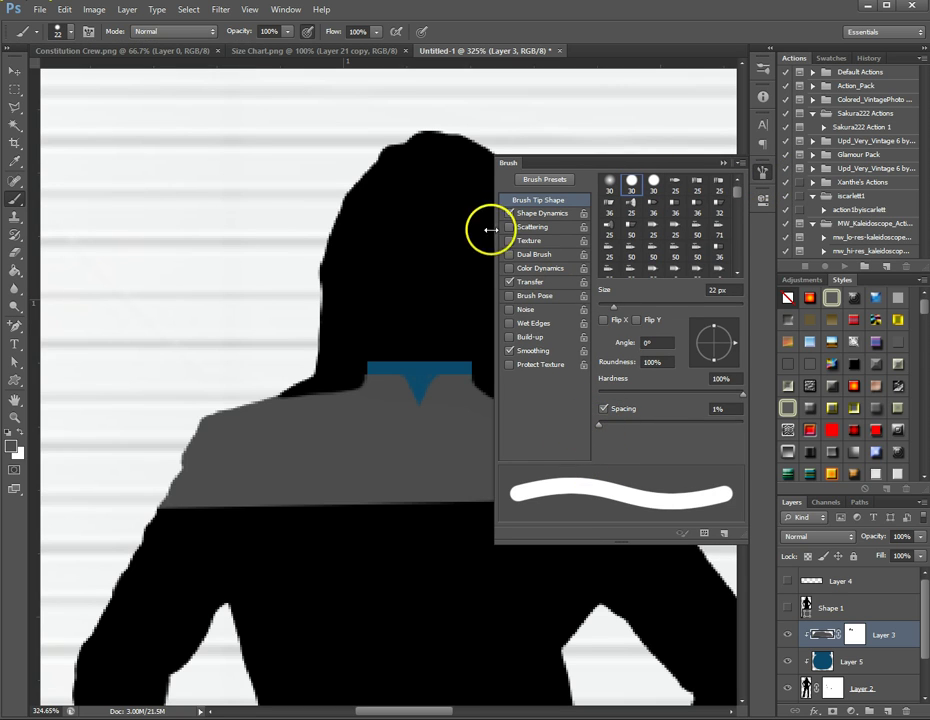
left_click(722, 164)
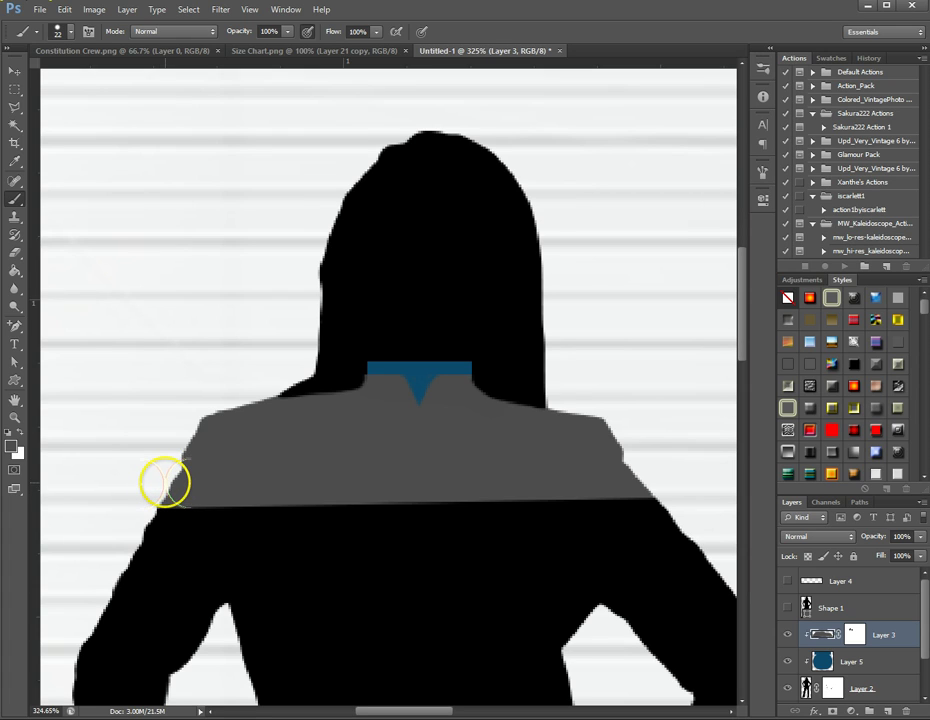
left_click_drag(165, 483, 316, 500)
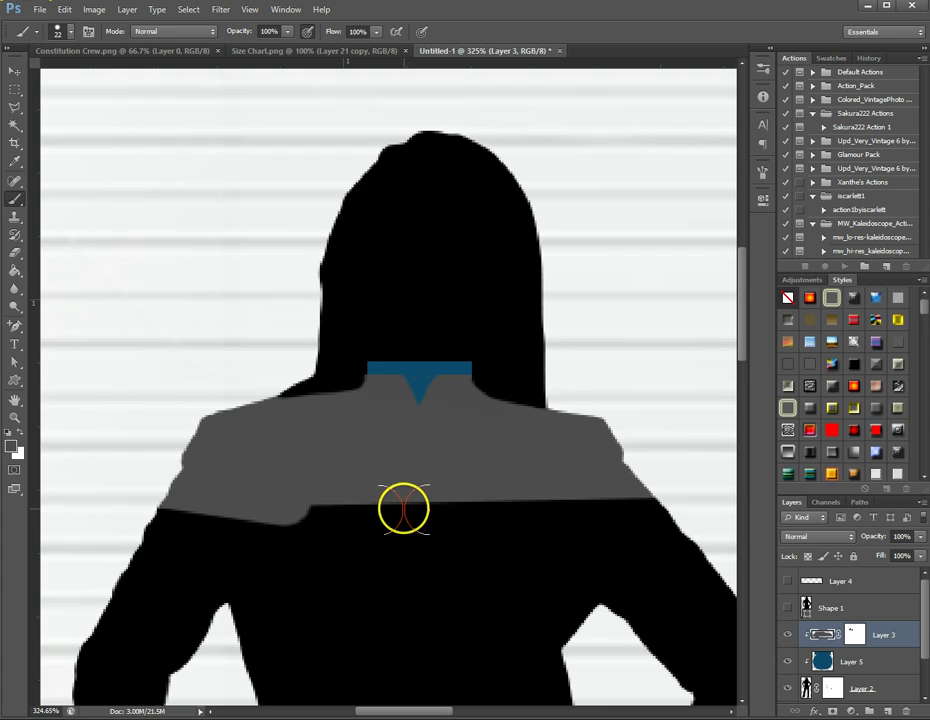
left_click_drag(404, 510, 511, 507)
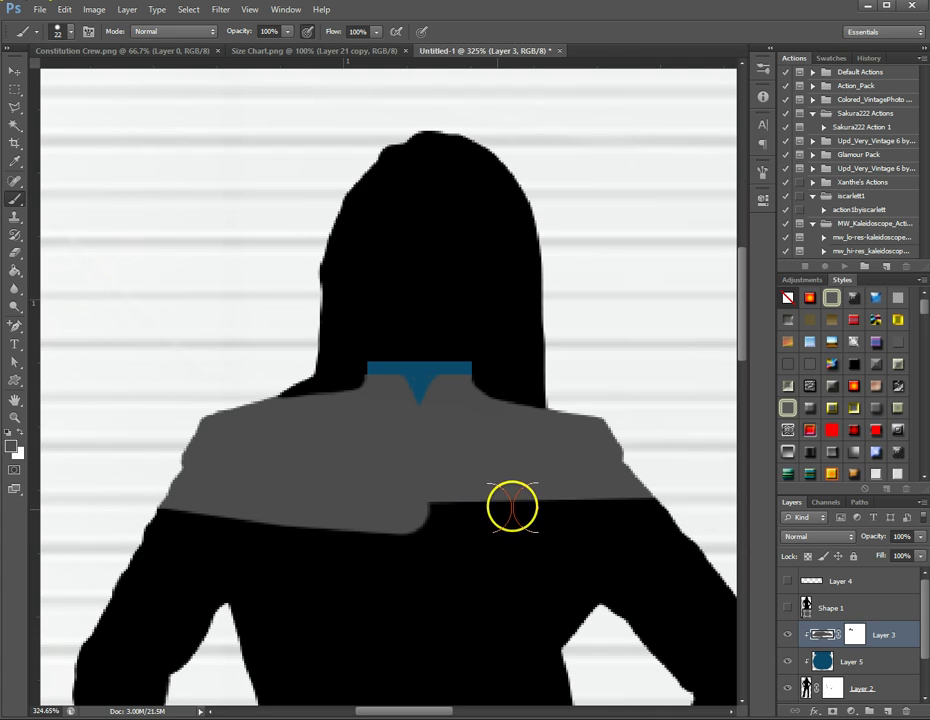
left_click(664, 490, "shift")
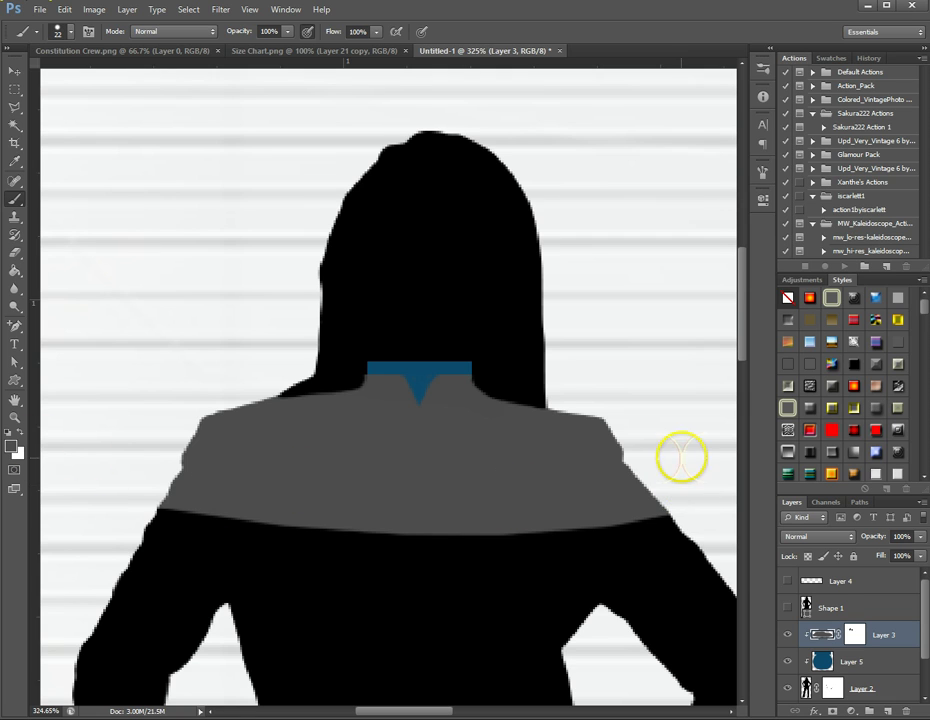
Undo the grey brush strokes along the lower edge of the shoulder area.
scroll(463, 598, "down", 3)
scroll(463, 598, "up", 2)
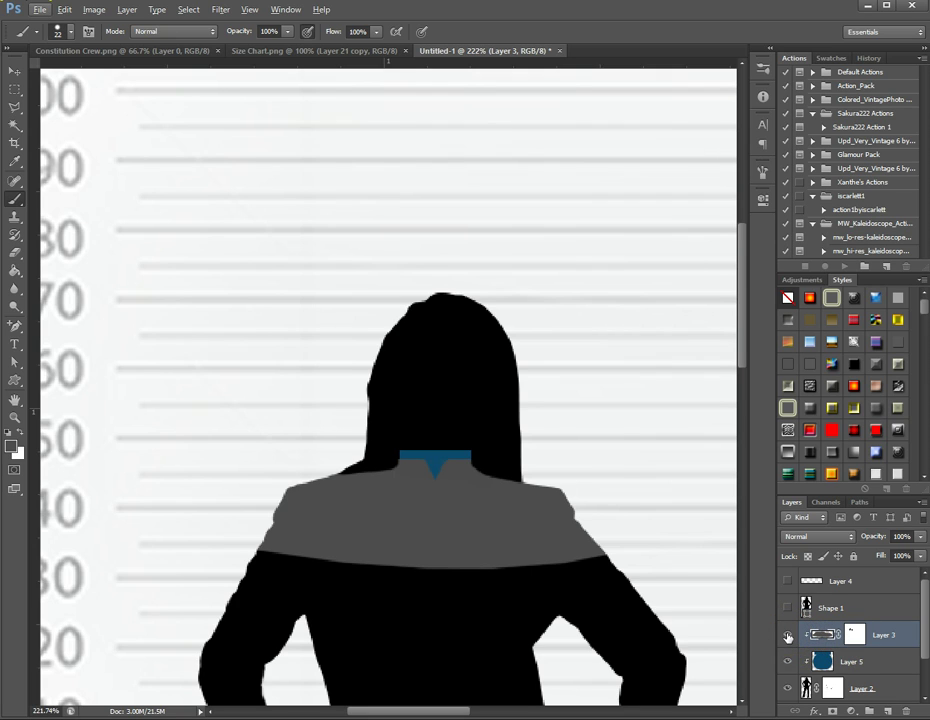
left_click(566, 627)
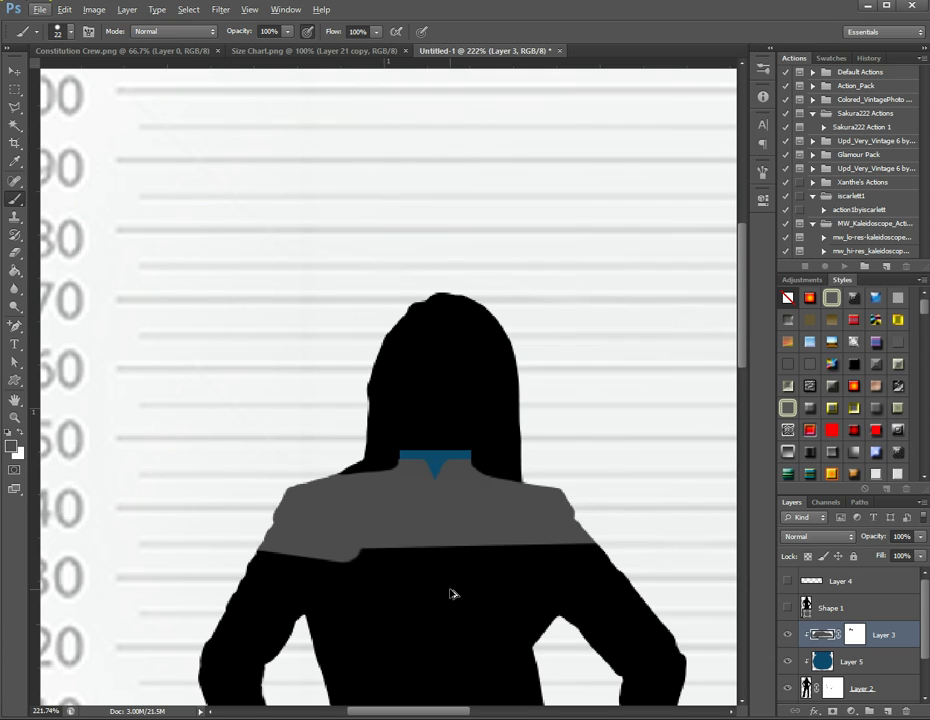
mouse_move(451, 594)
left_mouse_down()
mouse_move(357, 595)
mouse_move(397, 613)
left_mouse_up()
left_click_drag(419, 713, 430, 713)
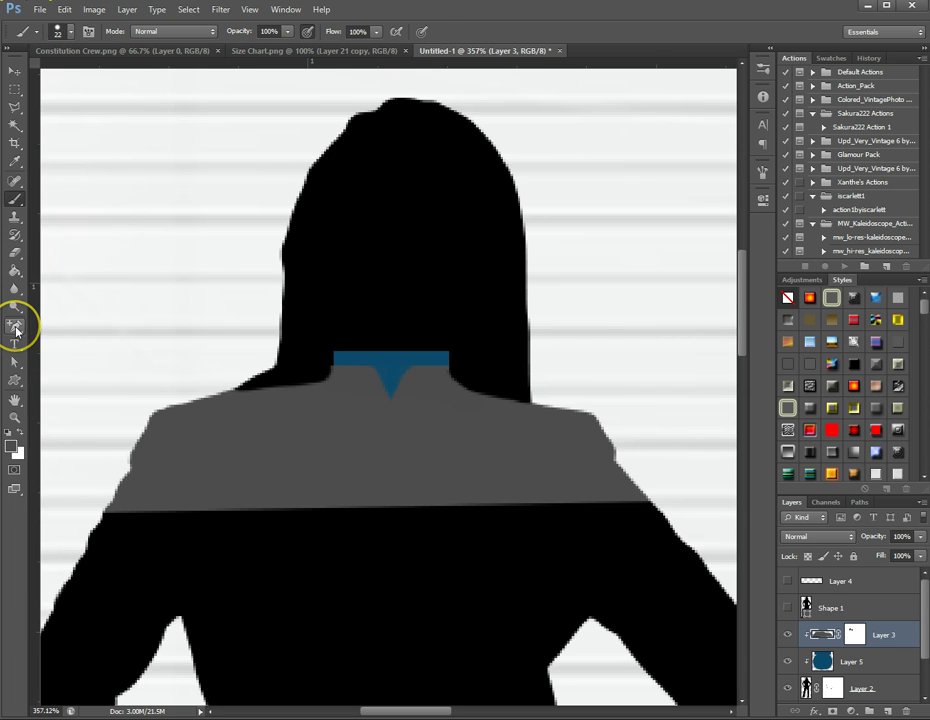
Draw a closed Pen tool path over the lower shoulders, its bottom edge curving below the grey area from arm to arm.
left_click(15, 328)
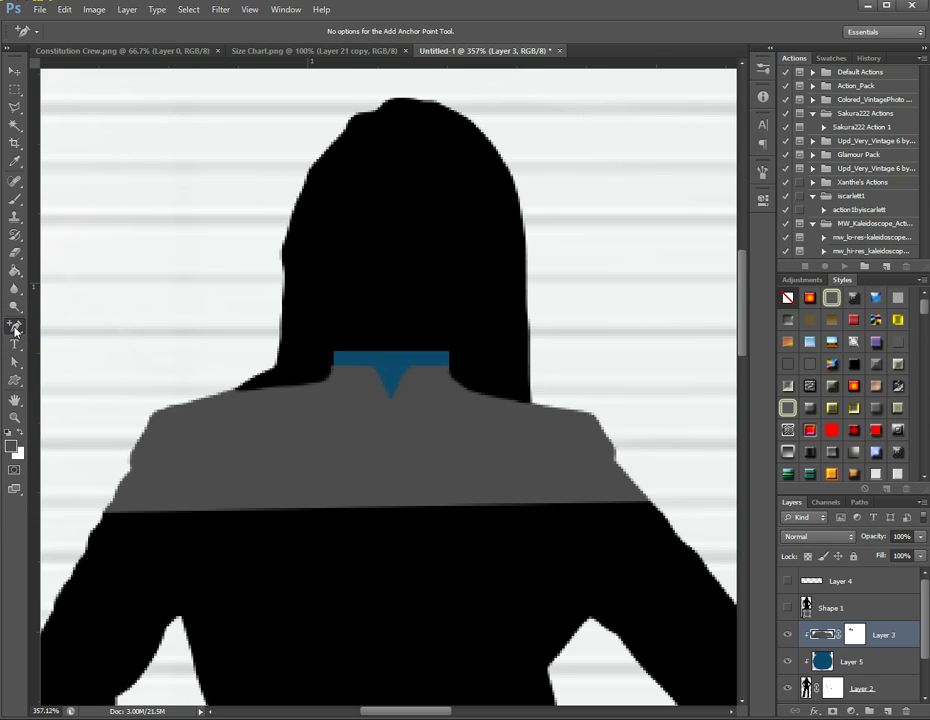
left_click(15, 329)
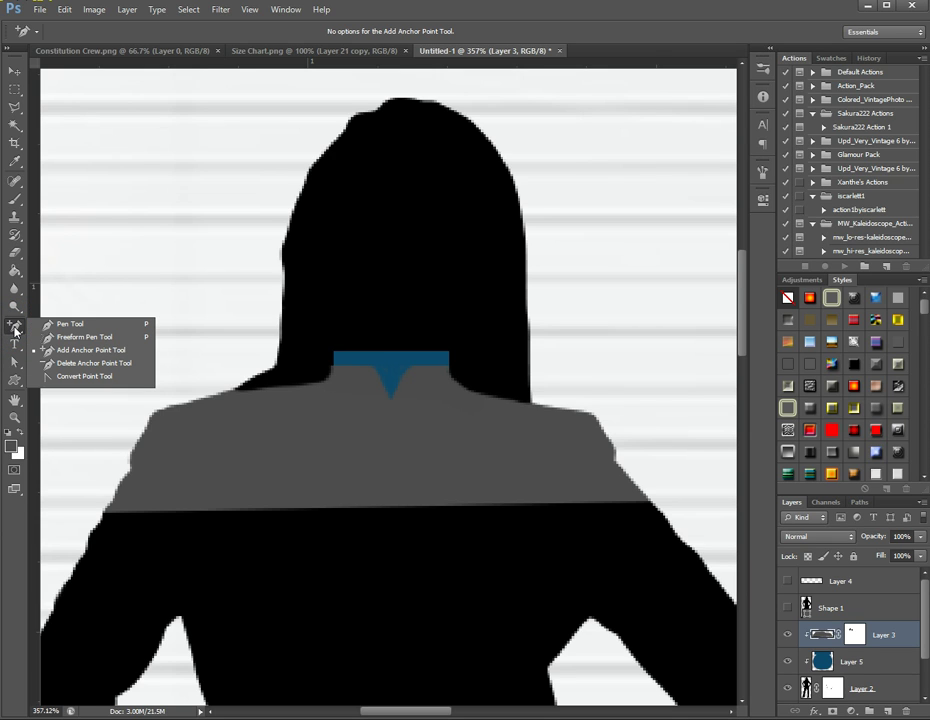
left_click(68, 326)
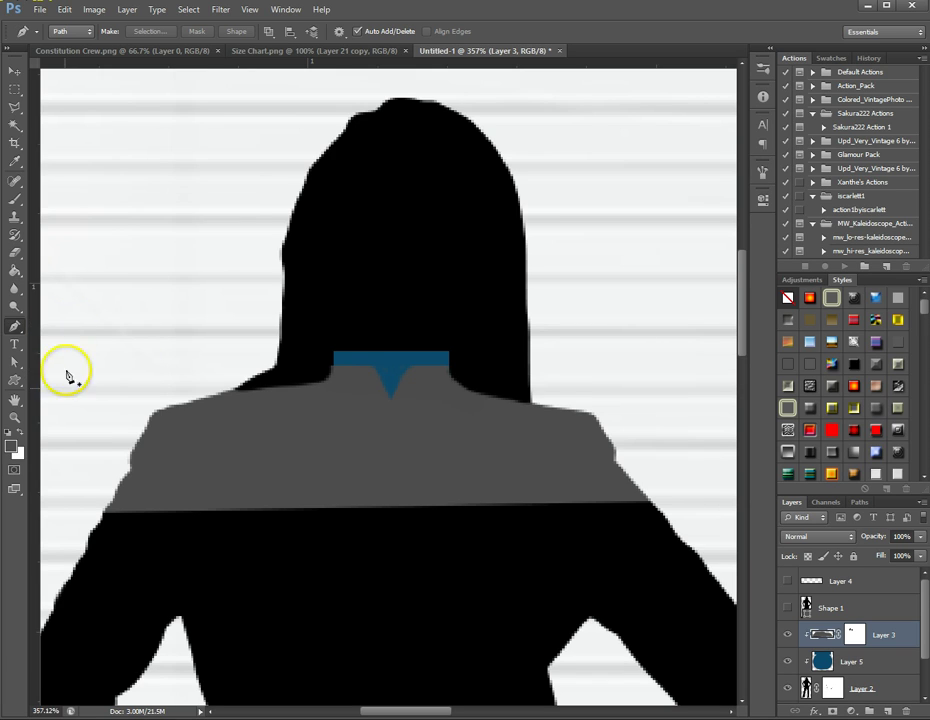
left_click(90, 506)
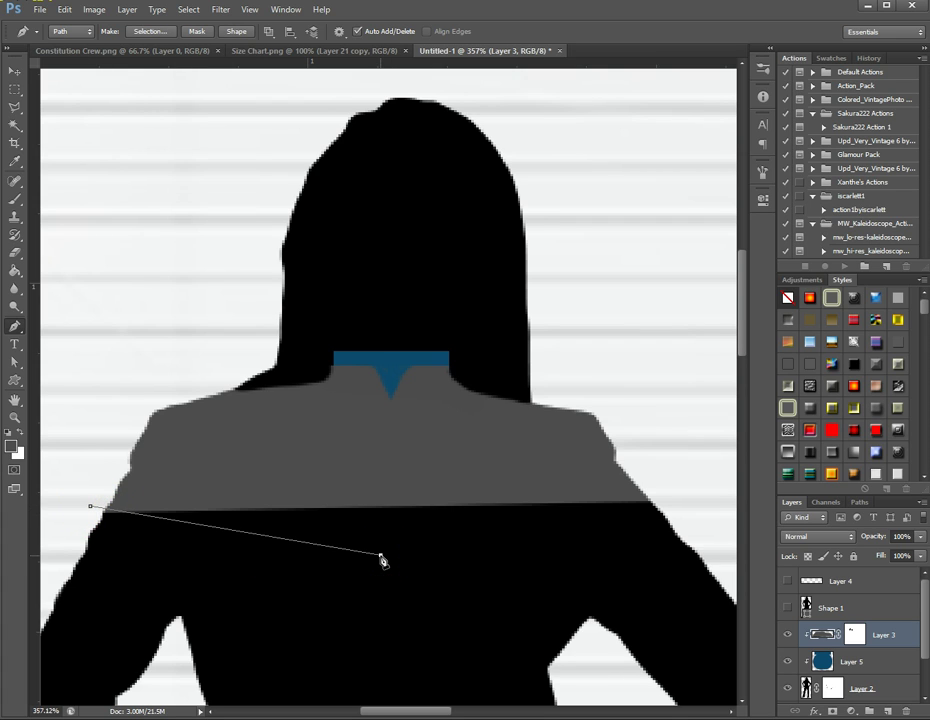
left_click_drag(390, 555, 504, 555)
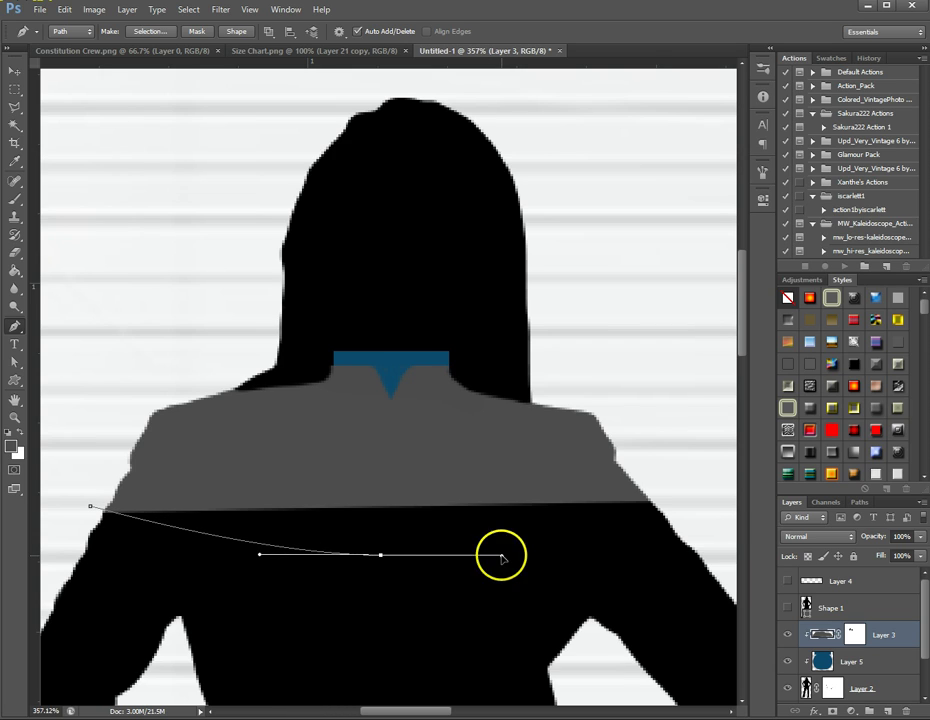
left_click(686, 497)
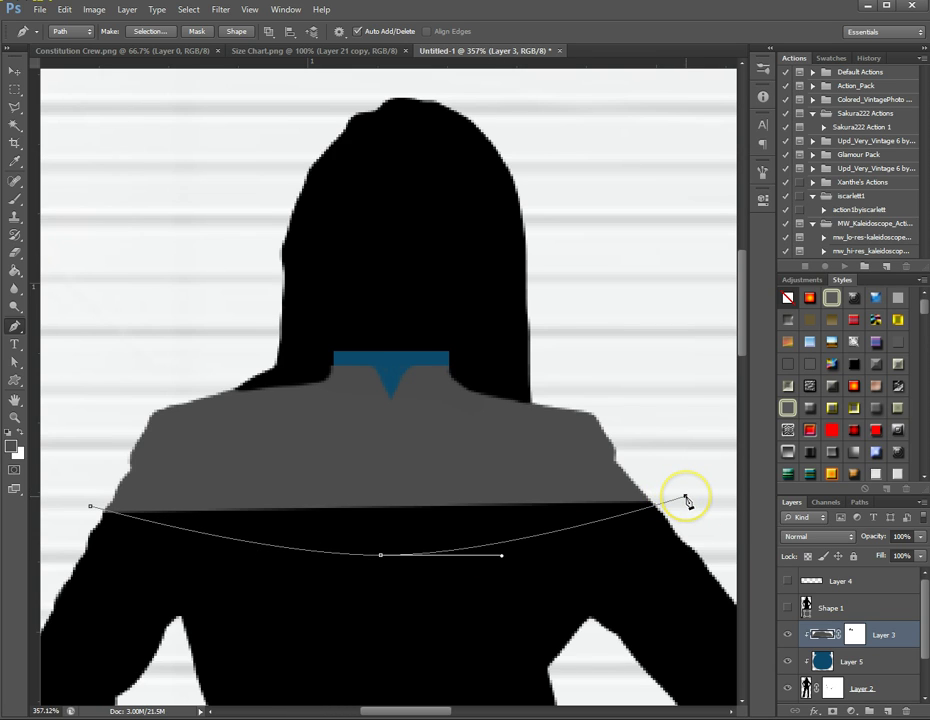
left_click(597, 469)
left_click(326, 467)
left_click(170, 467)
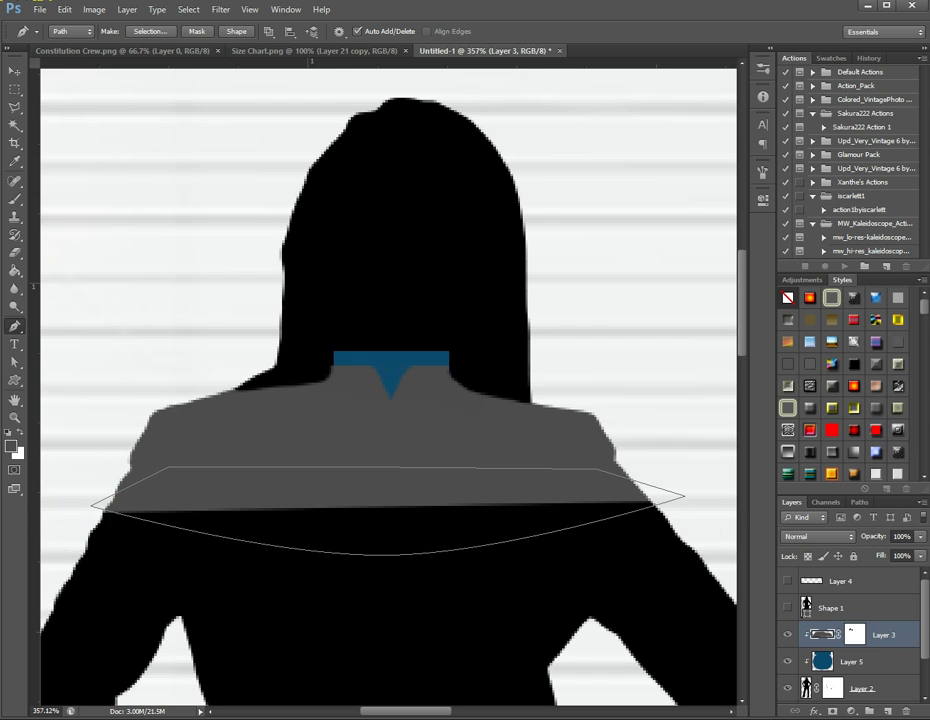
Fill the work path with the grey foreground colour on Layer 3 and deselect the path.
left_click(862, 503)
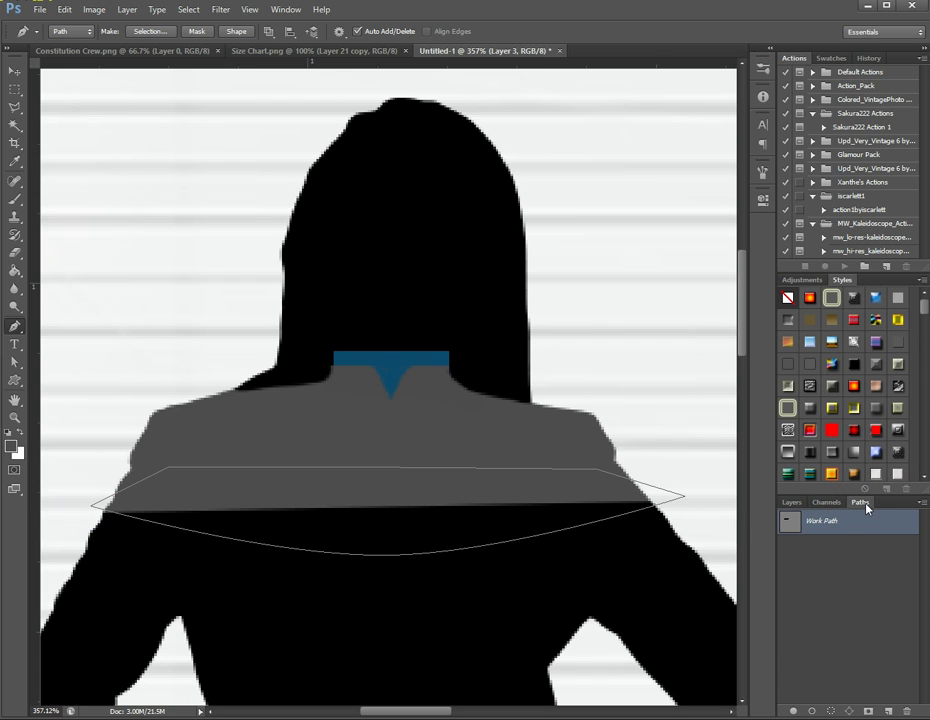
left_click(792, 710)
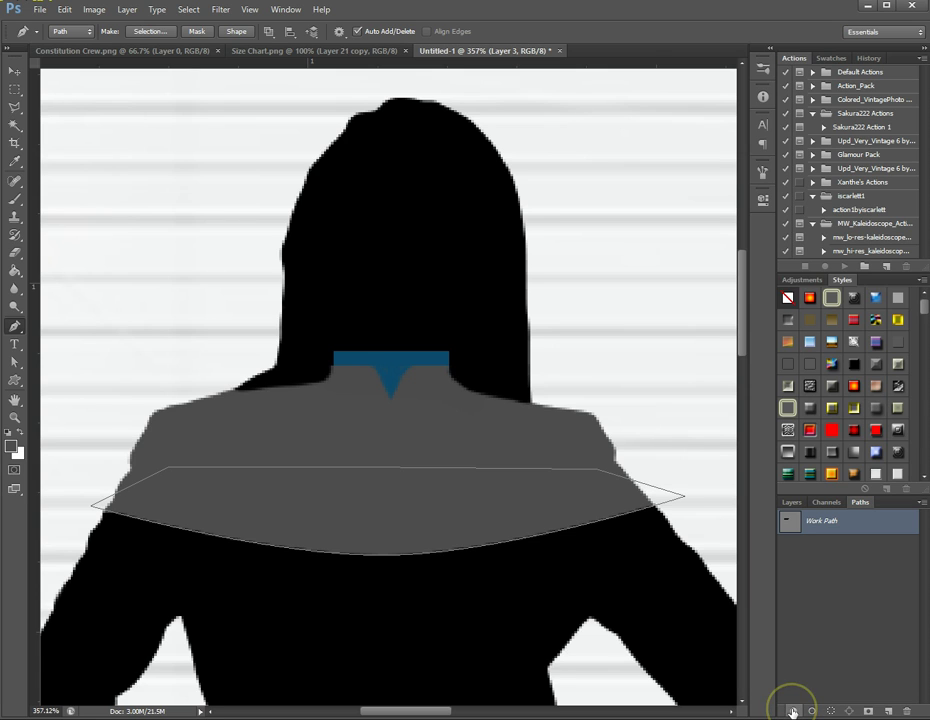
left_click(828, 585)
left_click(789, 501)
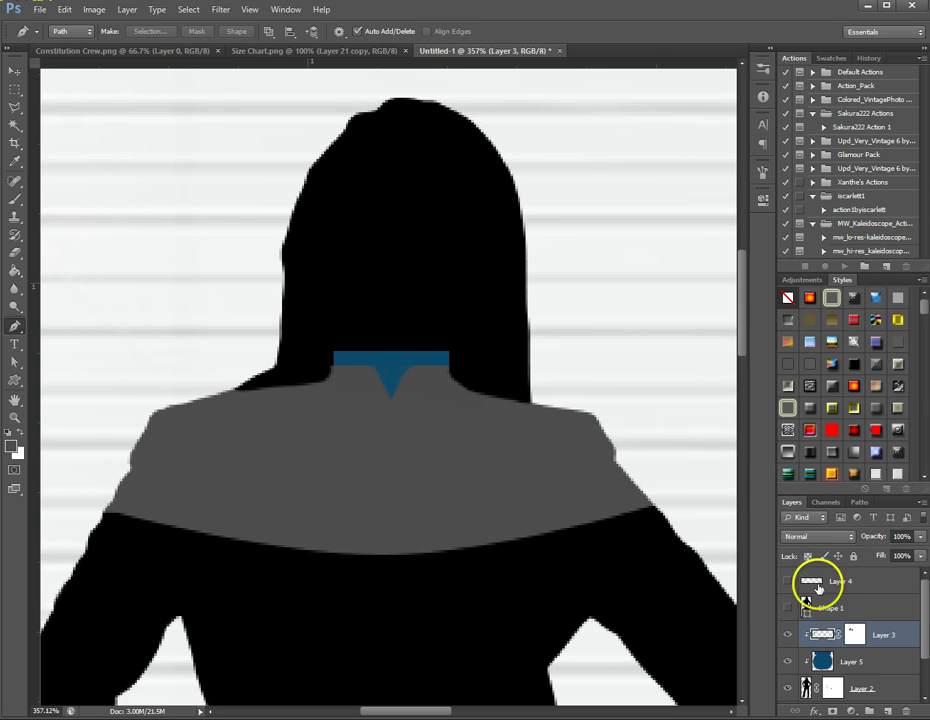
Reselect the work path and undo its grey fill.
left_click(860, 502)
left_click(818, 524)
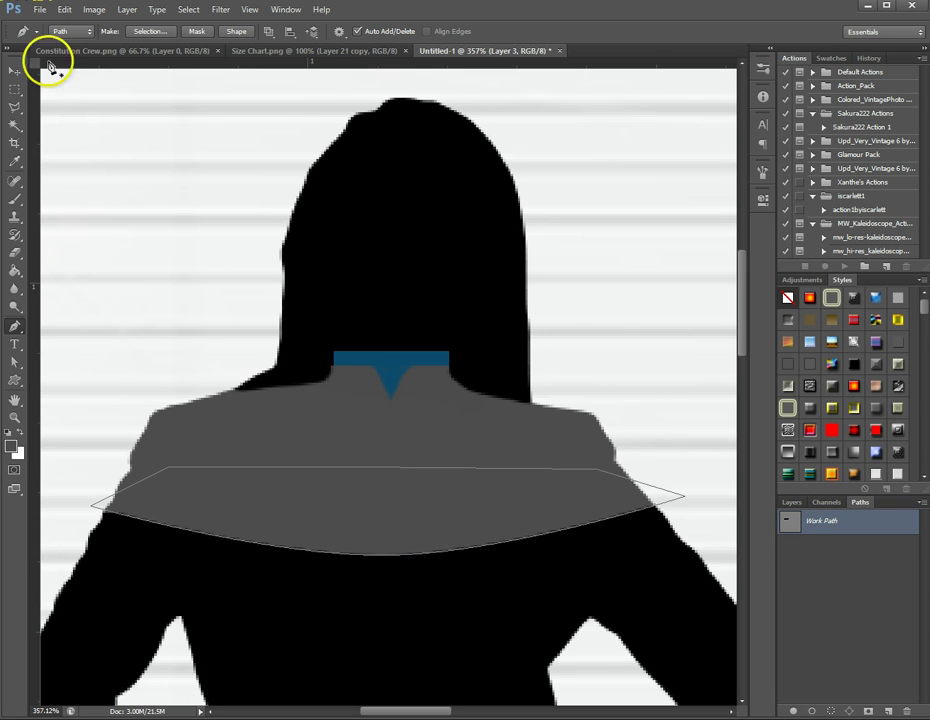
left_click(86, 12)
mouse_move(64, 10)
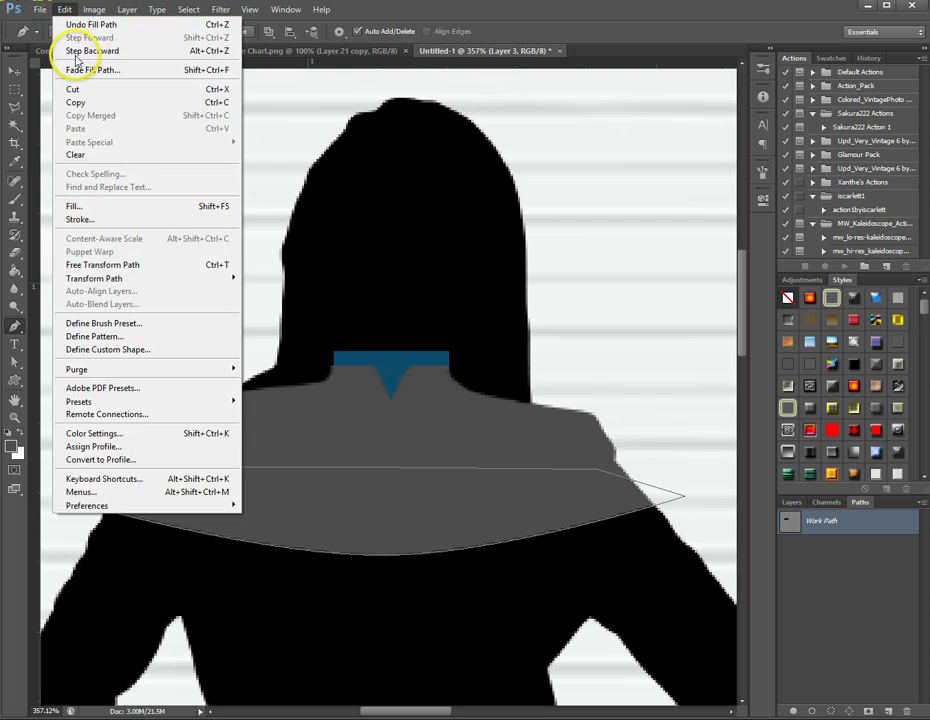
key("Escape")
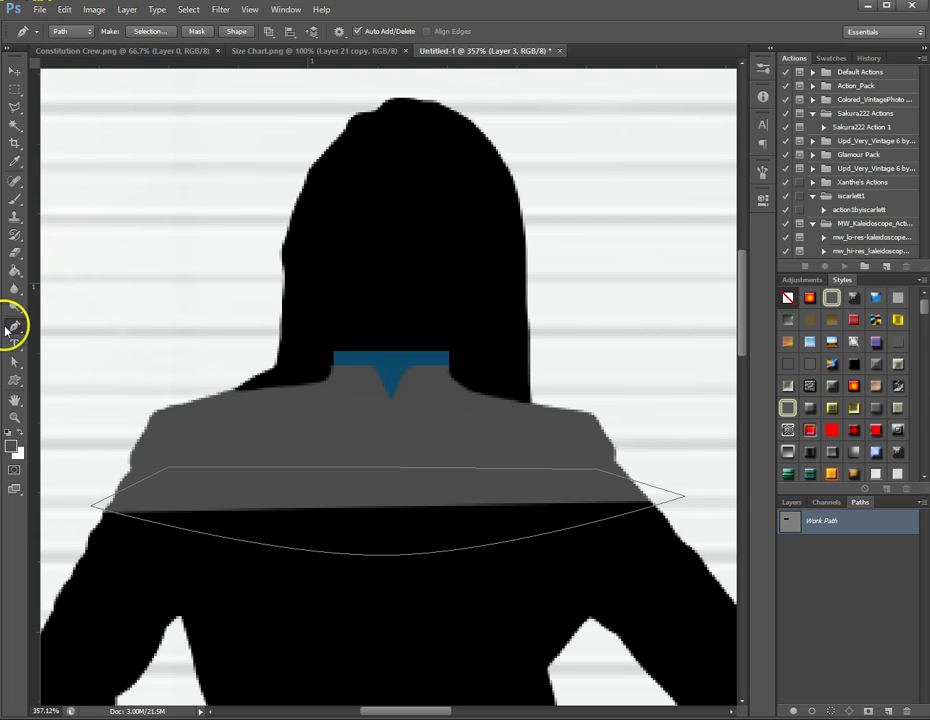
Raise the middle anchor point of the path's lower curve slightly, level its direction handles and deselect the path.
left_click(9, 329)
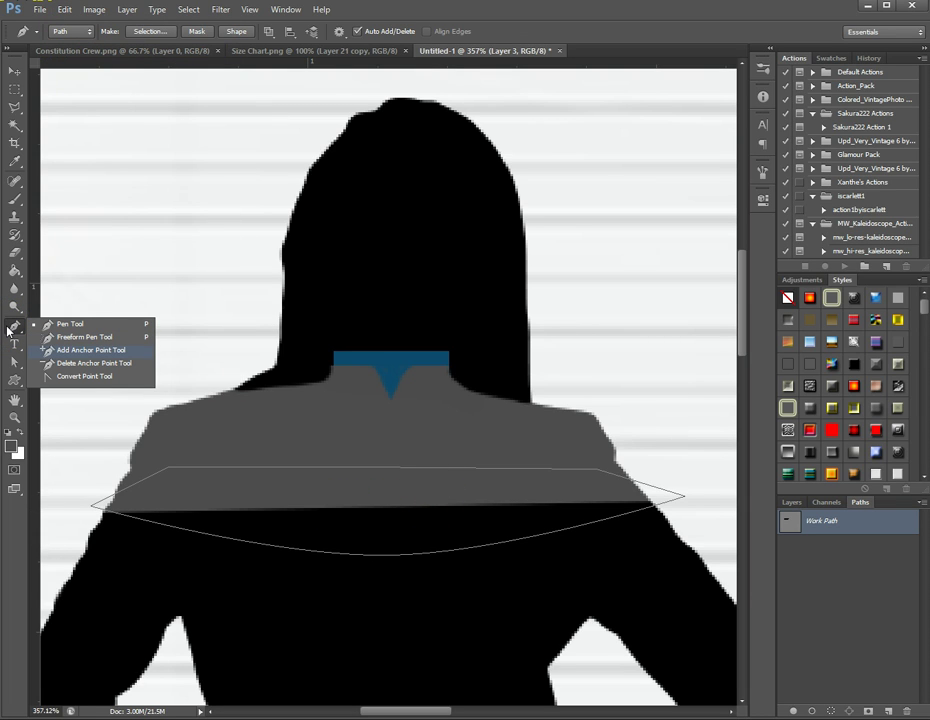
left_click(90, 350)
left_click_drag(306, 525, 498, 596)
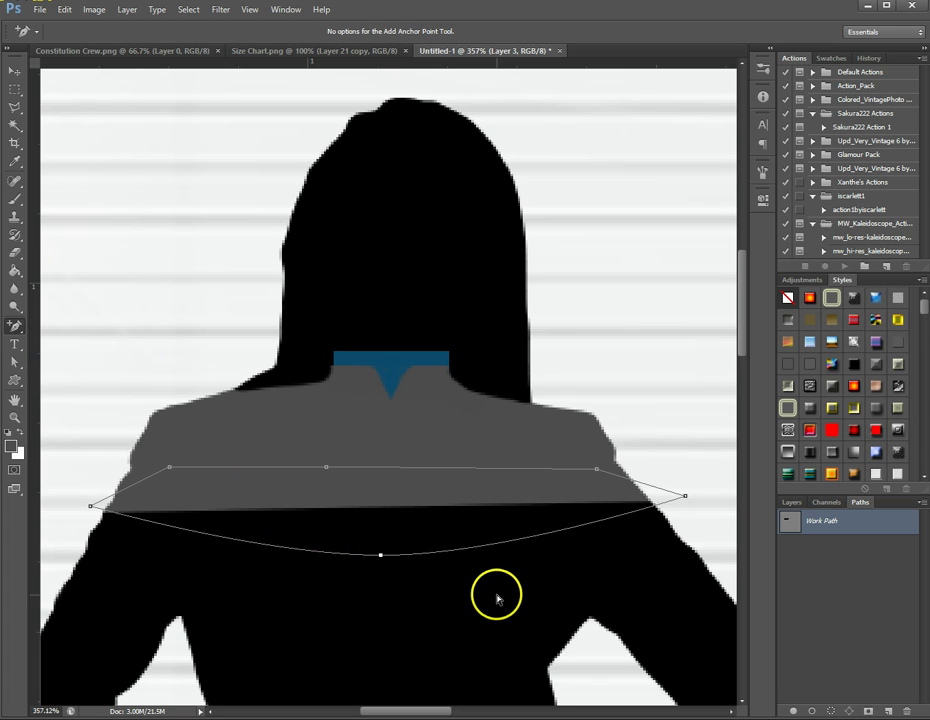
left_click(380, 556)
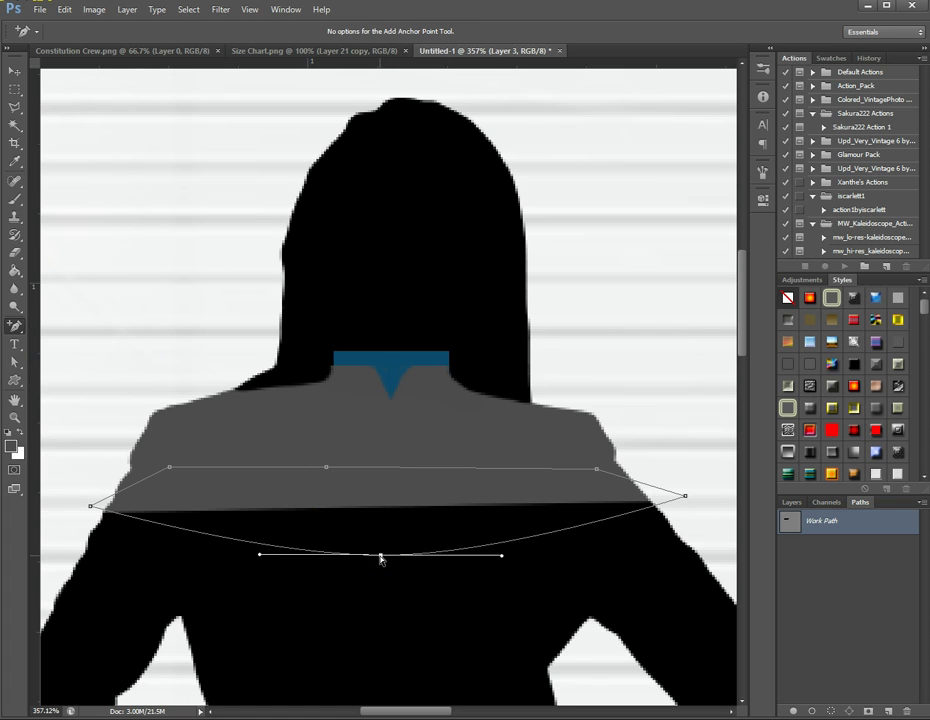
mouse_move(380, 556)
left_mouse_down()
mouse_move(380, 530)
mouse_move(378, 545)
left_mouse_up()
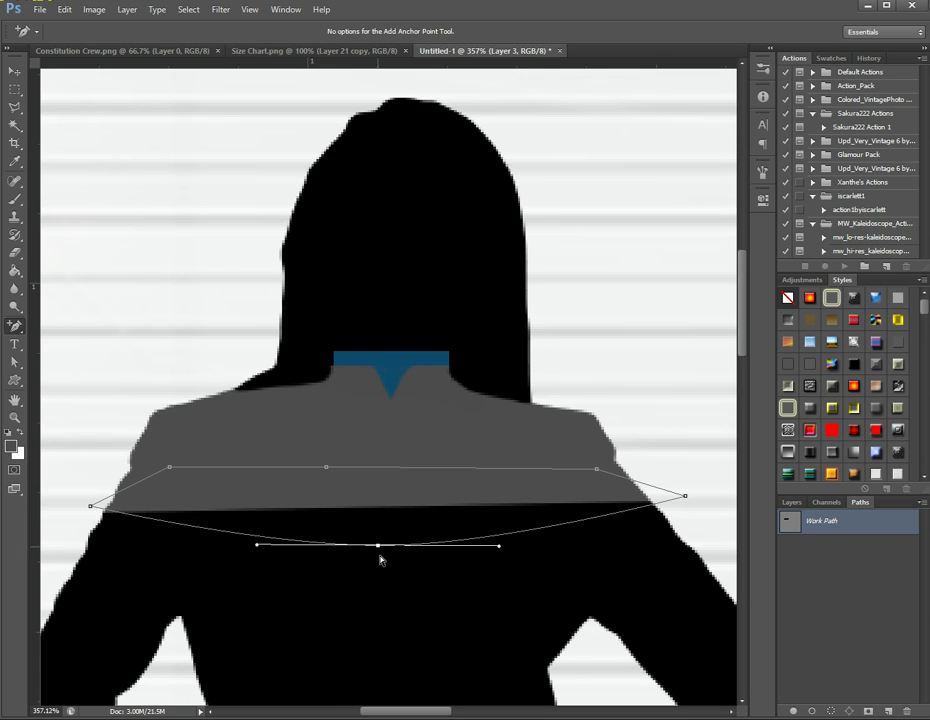
left_click(509, 552)
left_click_drag(510, 555, 504, 551)
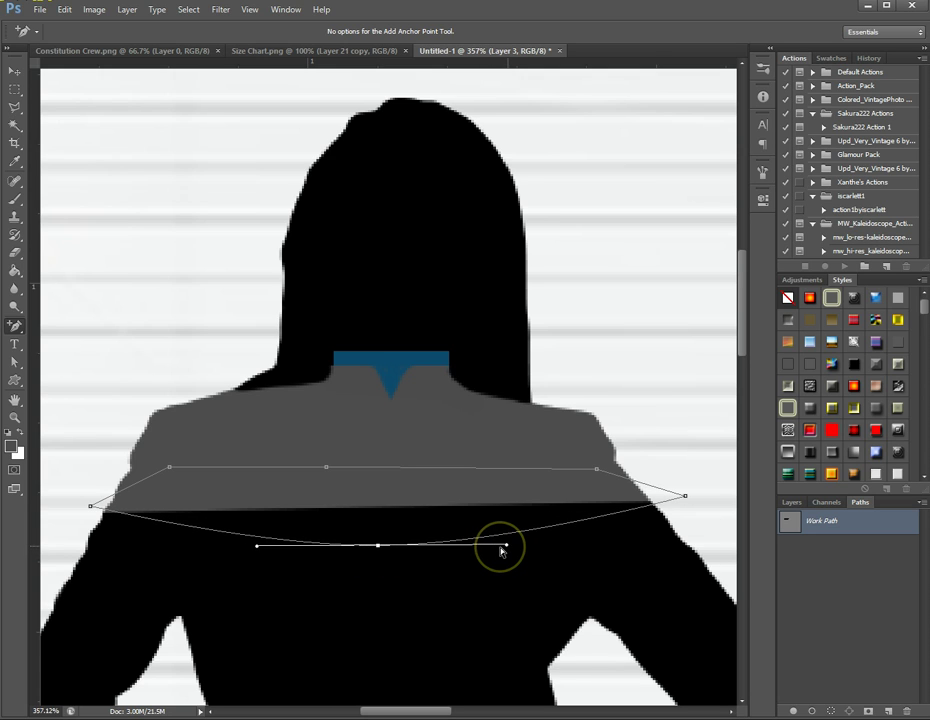
left_click(321, 552)
left_click(75, 510)
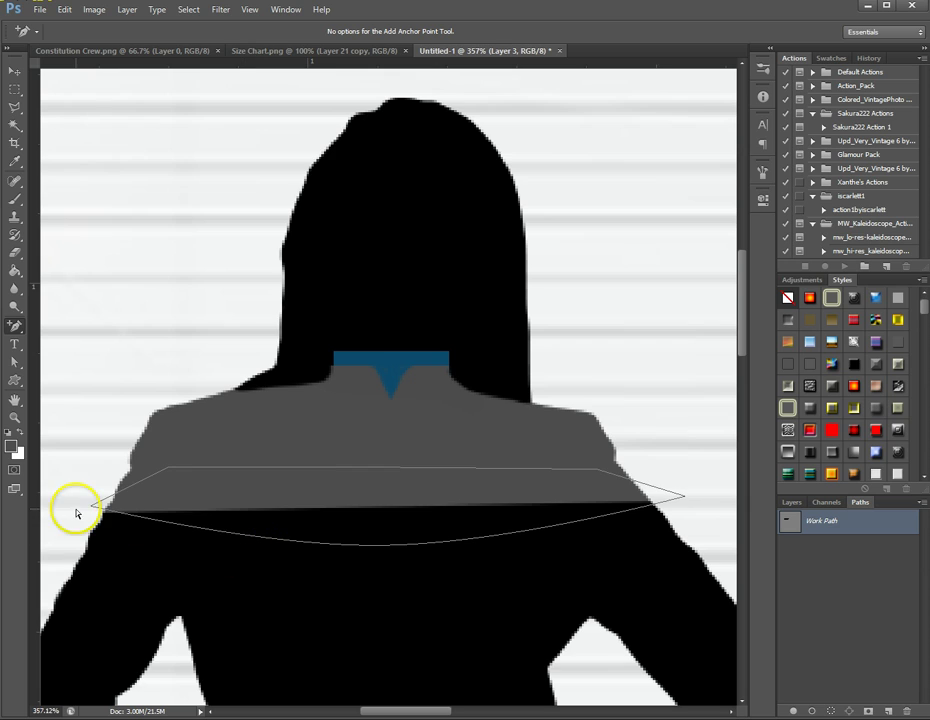
Reselect the work path, tilt the lower curve's middle anchor handles slightly down to the right, and nudge that anchor up.
left_click(100, 520)
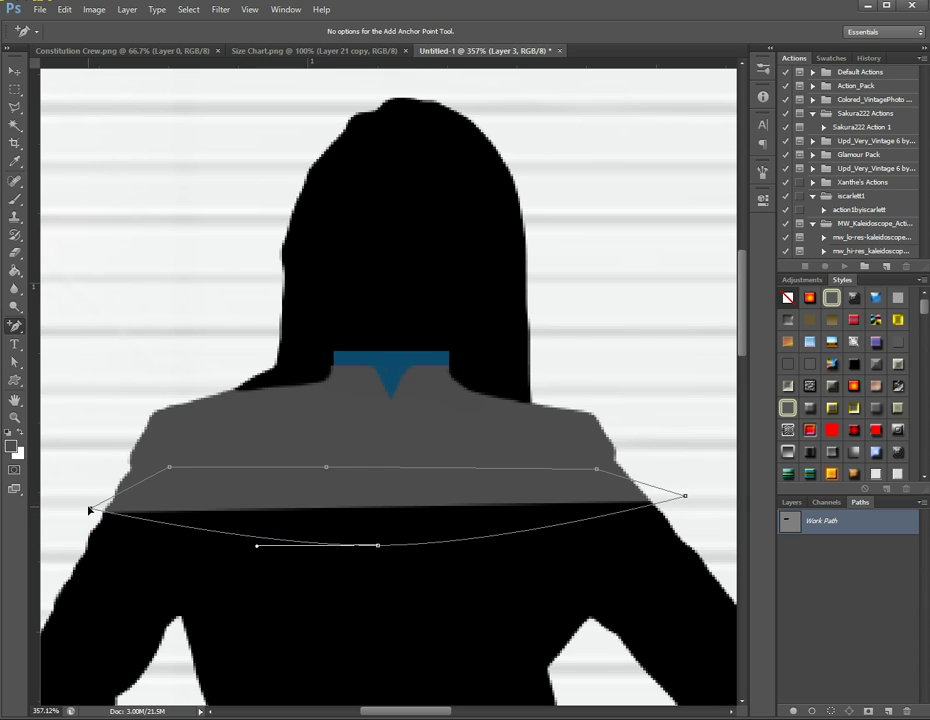
left_click(377, 547)
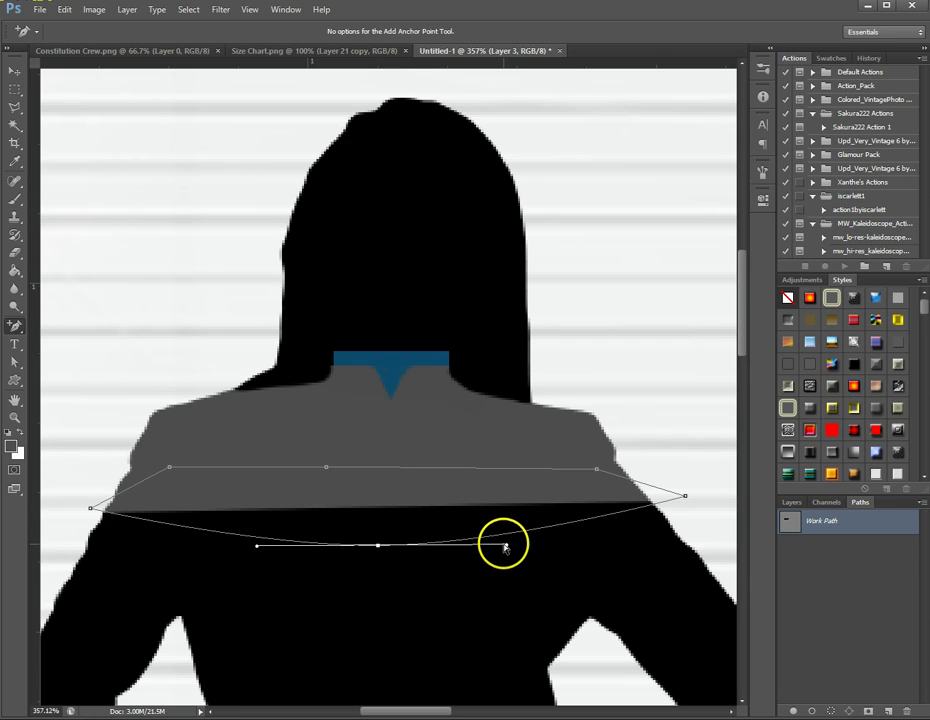
left_click_drag(505, 546, 505, 548)
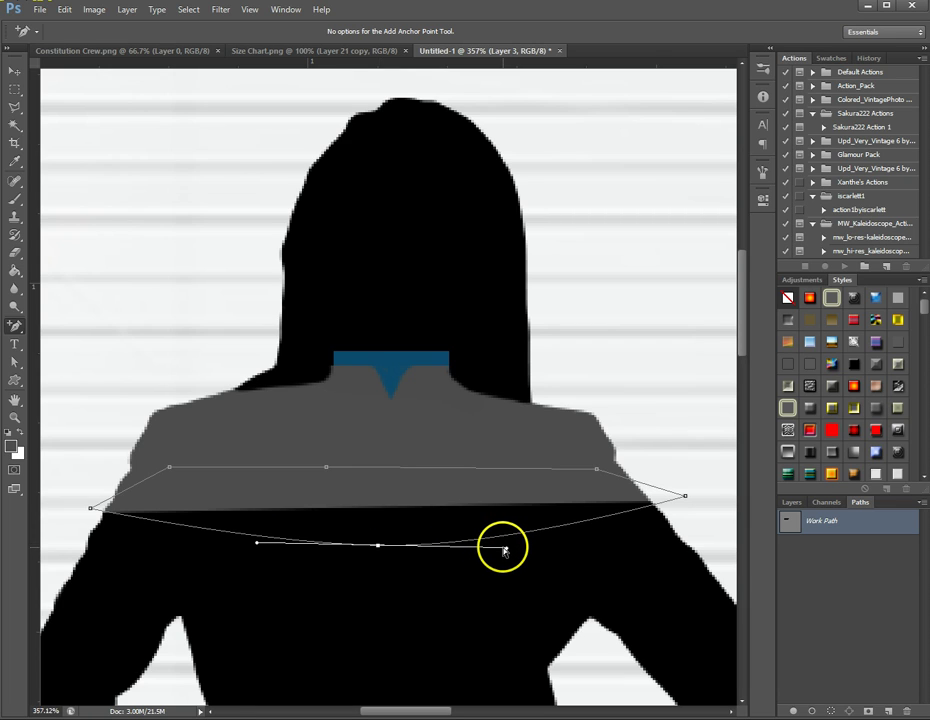
key("Up")
key("Up")
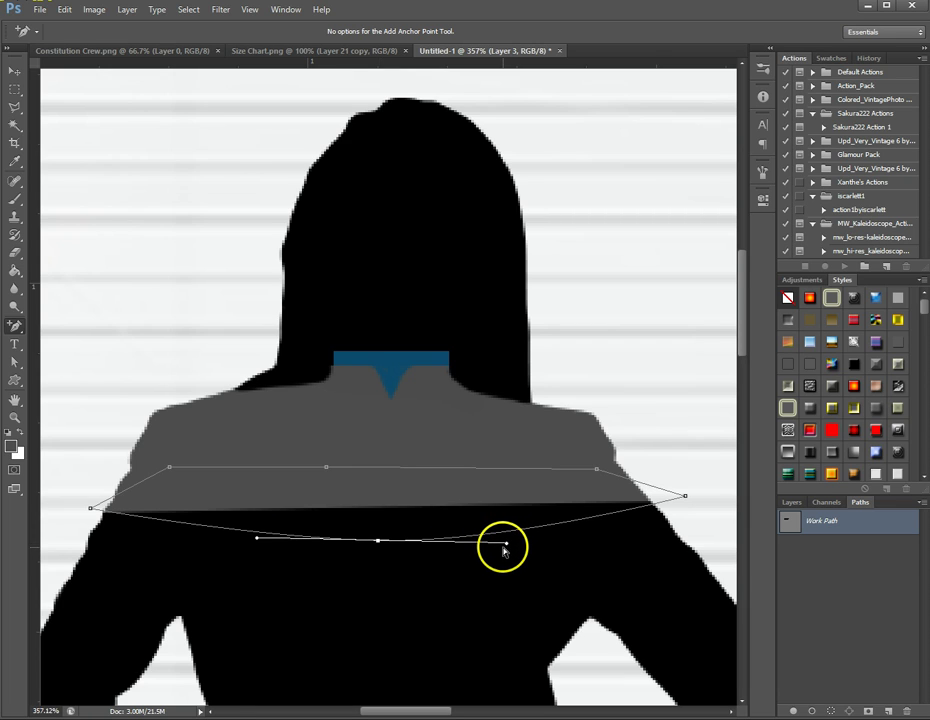
Fill the adjusted work path with the grey foreground colour on Layer 3, deselect the path and return to the layer list.
left_click(793, 711)
left_click(810, 658)
left_click(791, 501)
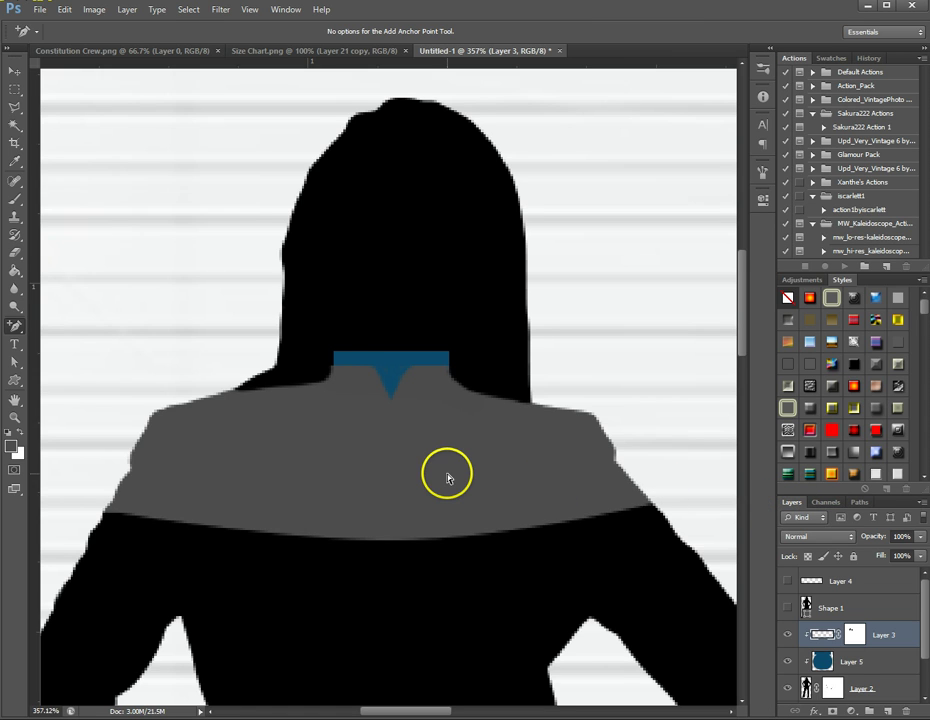
Switch to the Constitution Crew.png document to view the finished crew line-up for comparison.
scroll(447, 478, "down", 6)
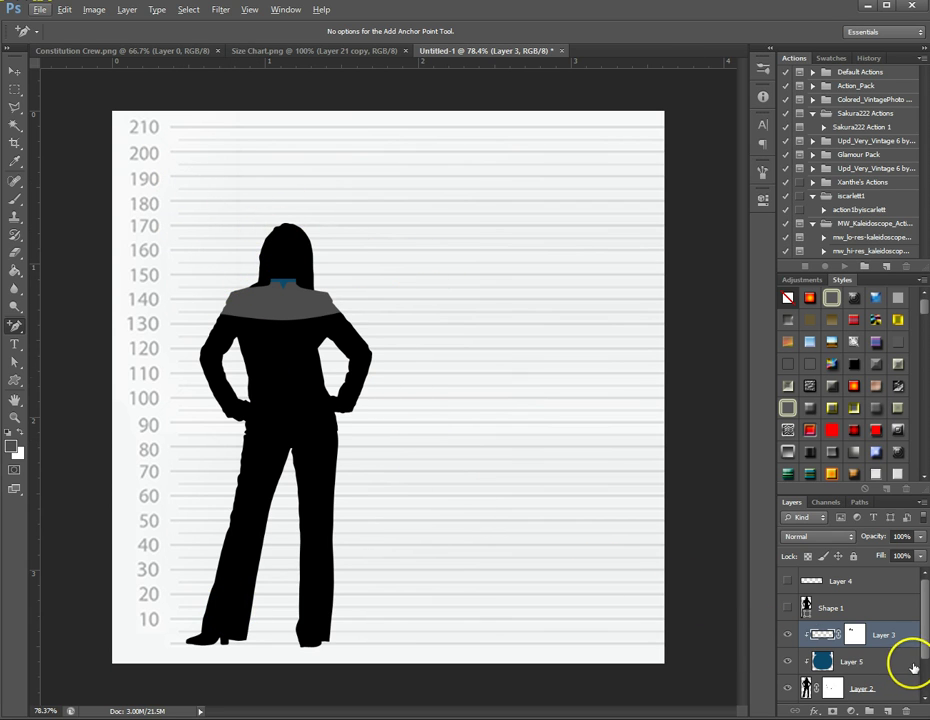
left_click(93, 51)
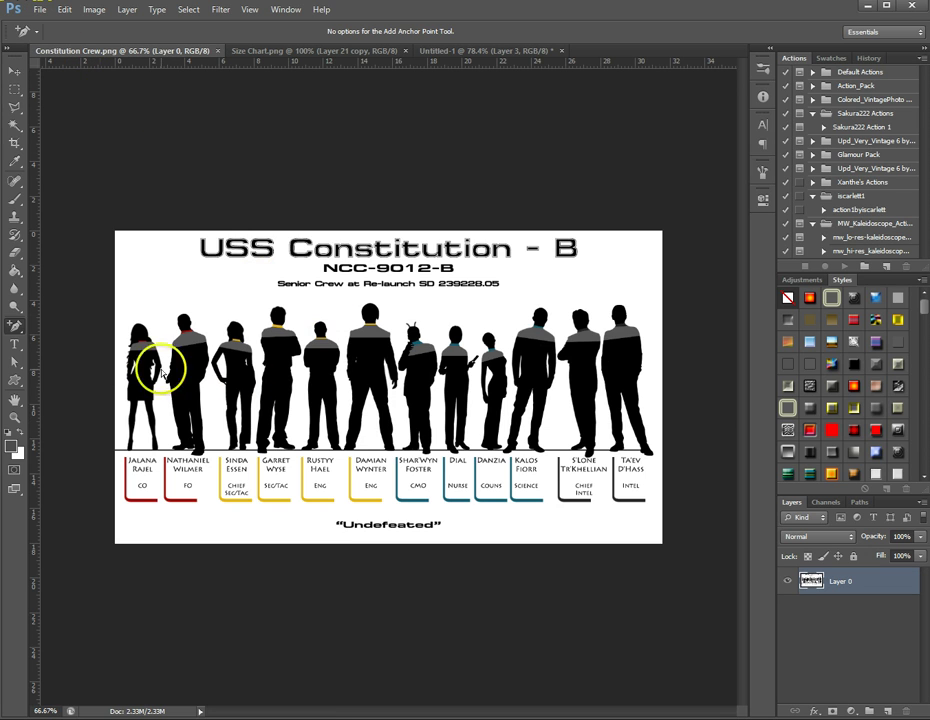